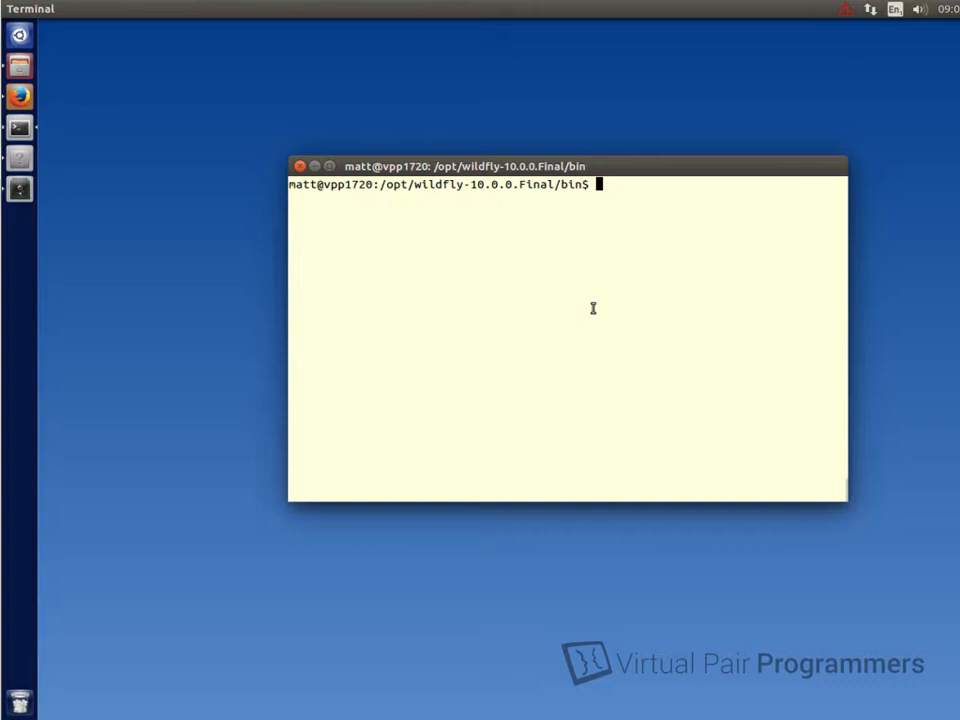
pyautogui.write('./st')
# Step: Run ./standalone.sh to start the WildFly server from Terminal
pyautogui.press('Tab')
pyautogui.press('Return')
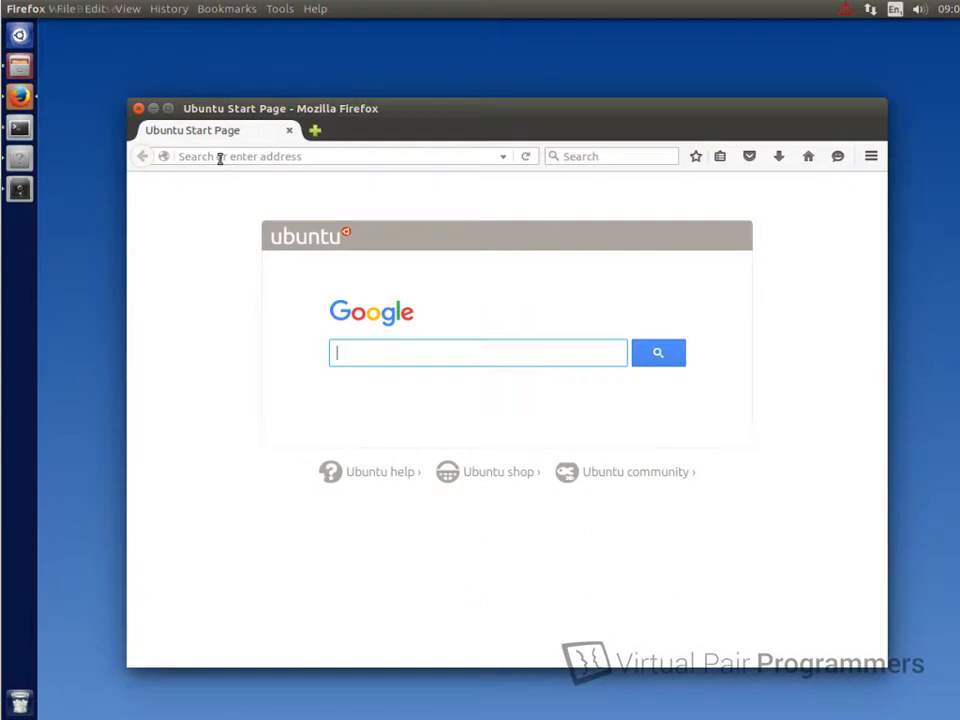
# Step: Log into the console at localhost:9990 and view the empty Deployments page
pyautogui.click(221, 157)
pyautogui.write('lo')
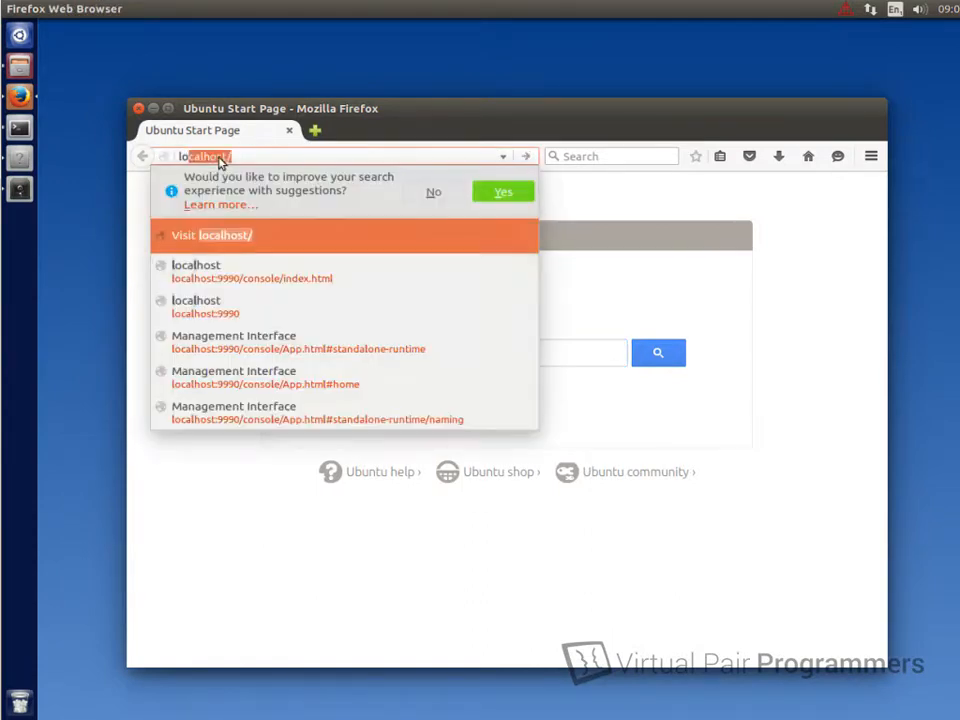
pyautogui.write('calhost:9990')
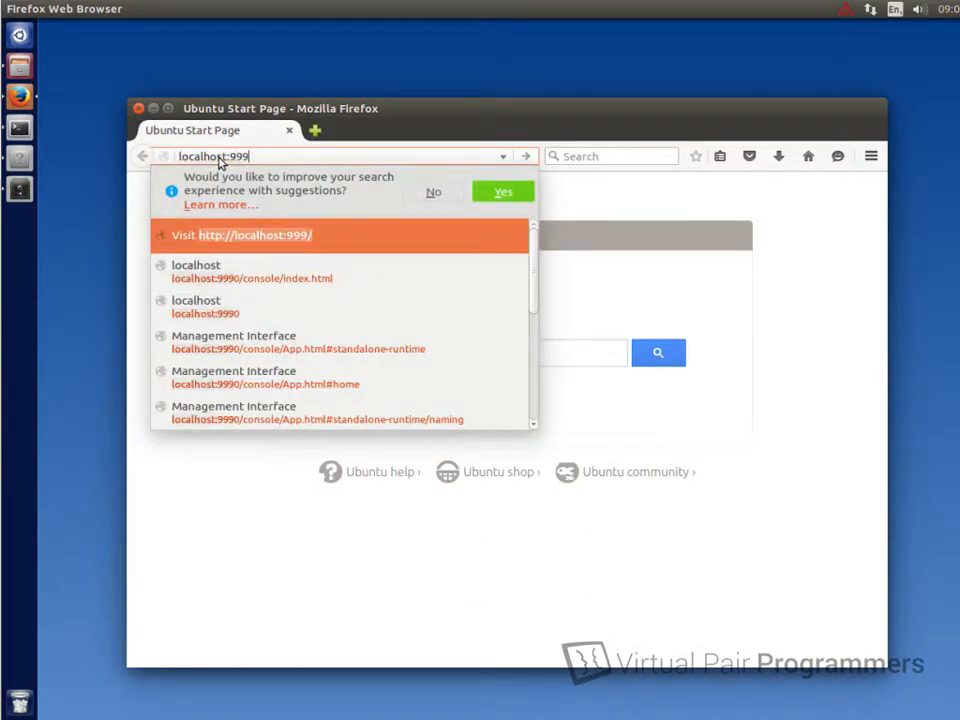
pyautogui.press('Return')
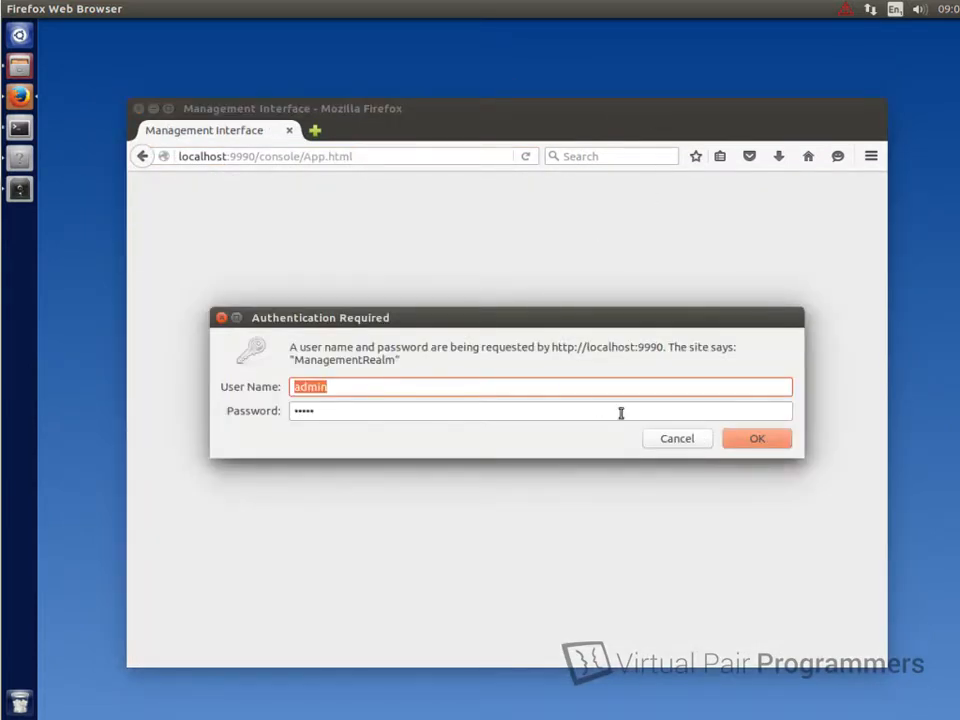
pyautogui.click(753, 441)
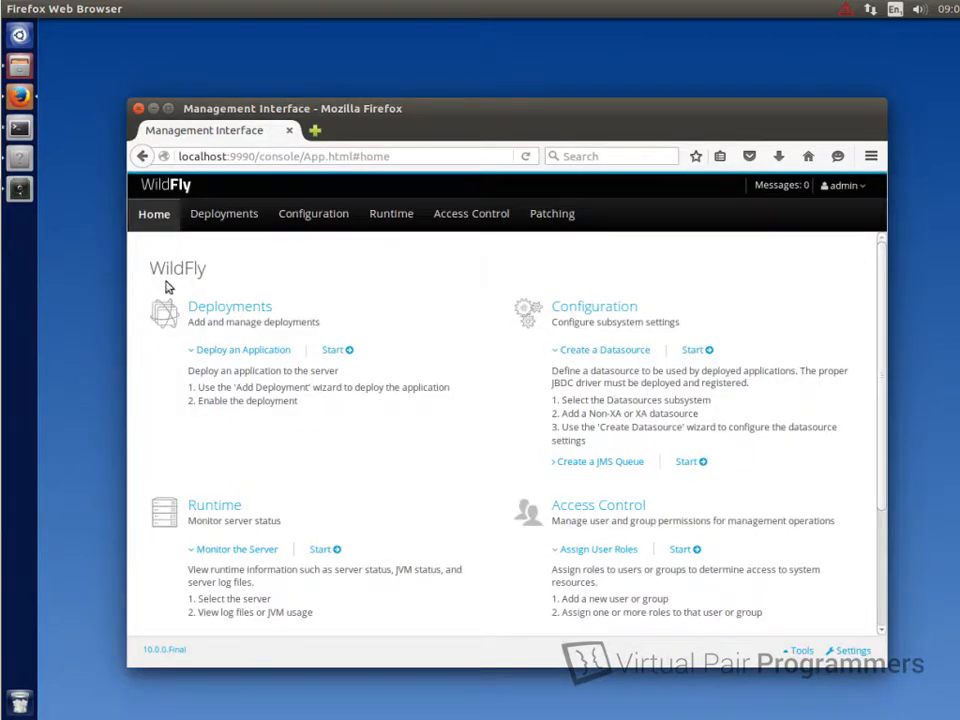
pyautogui.click(222, 310)
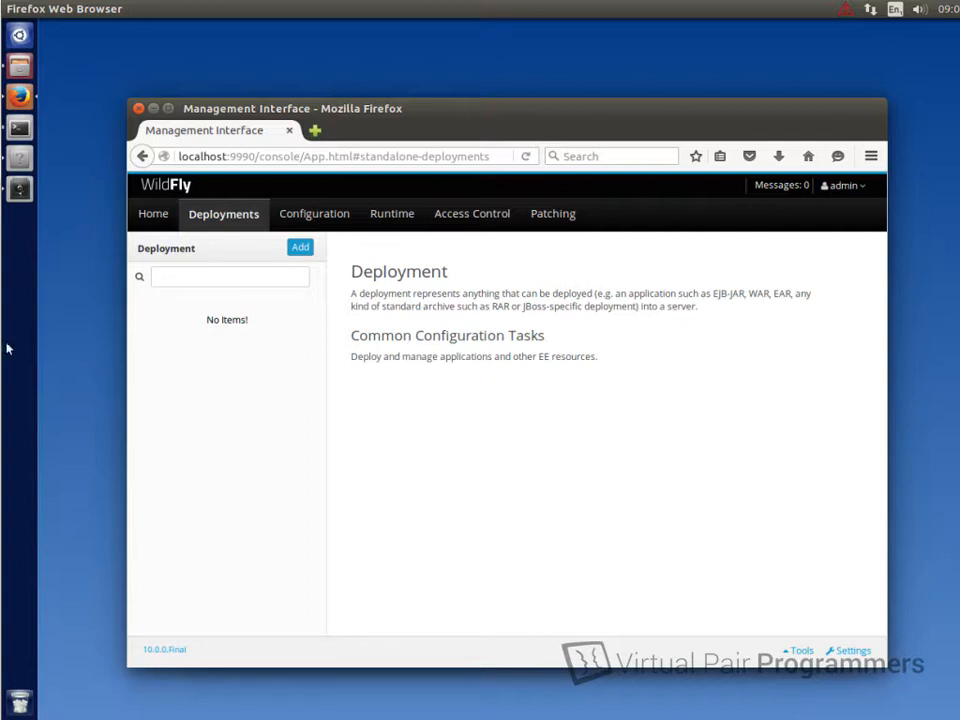
# Step: Browse Starting Workspace/chapter 1 into the Derby bin folder, then step back up to db-derby-10.12.1.1-bin
pyautogui.click(152, 108)
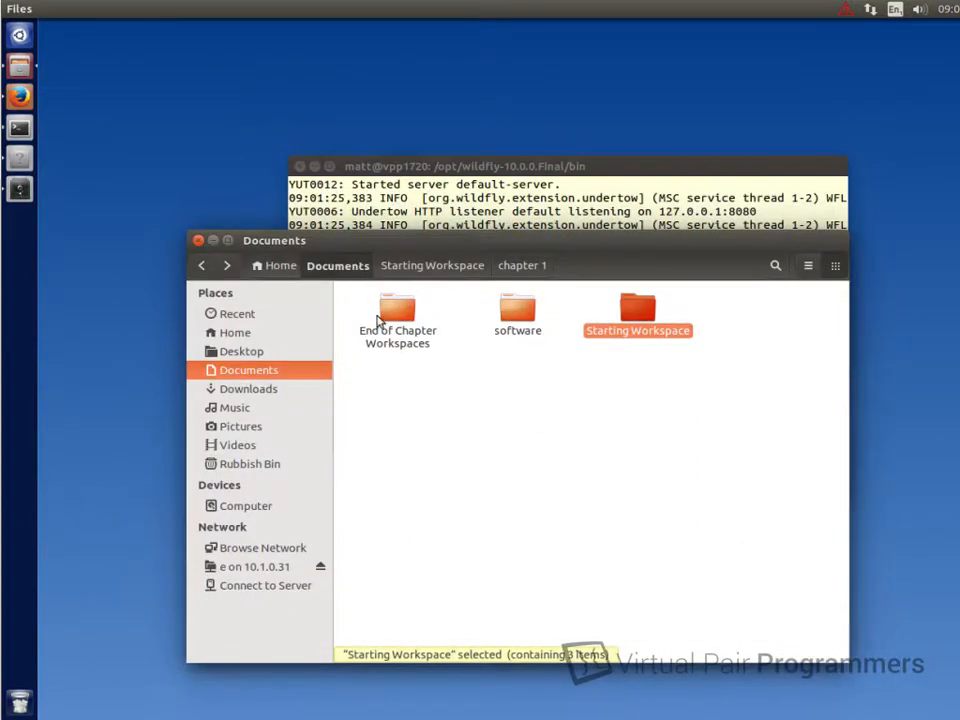
pyautogui.doubleClick(632, 305)
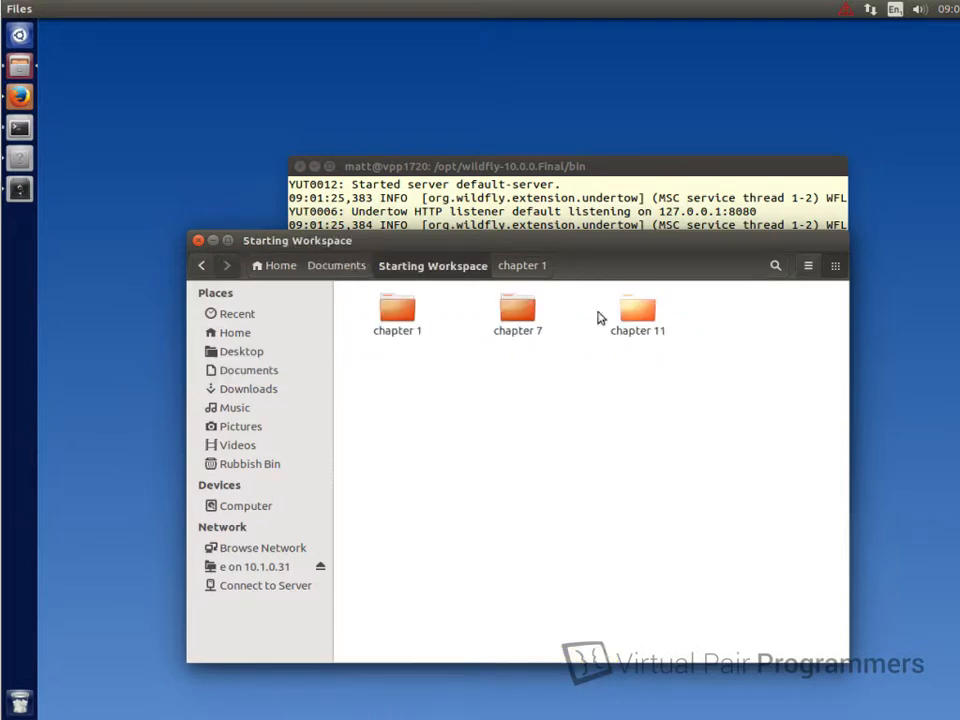
pyautogui.doubleClick(394, 306)
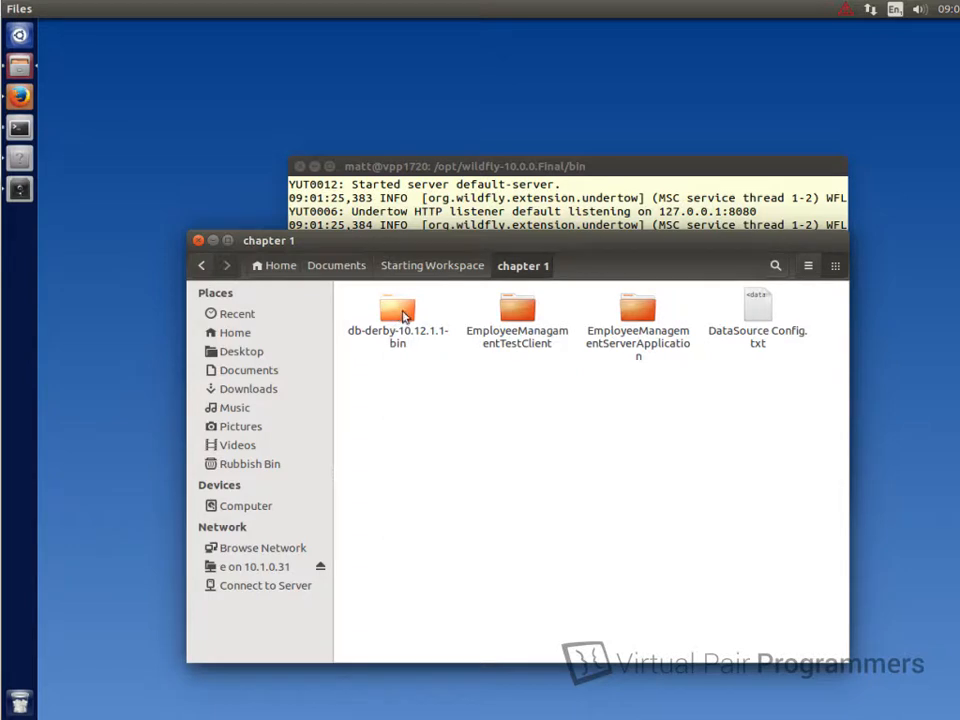
pyautogui.doubleClick(397, 320)
pyautogui.doubleClick(397, 315)
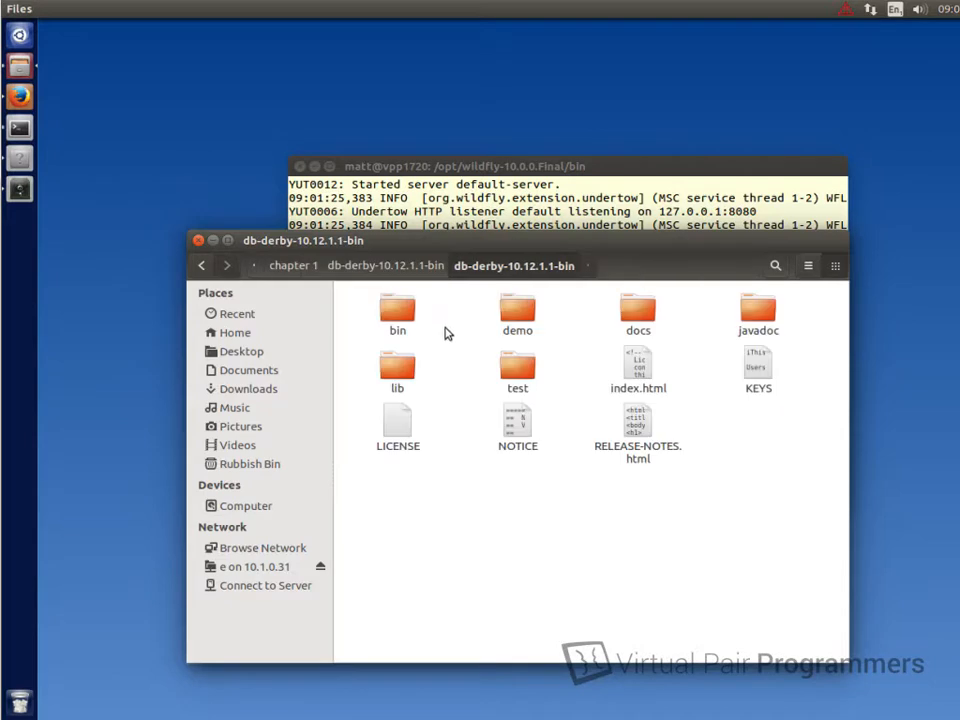
pyautogui.doubleClick(399, 318)
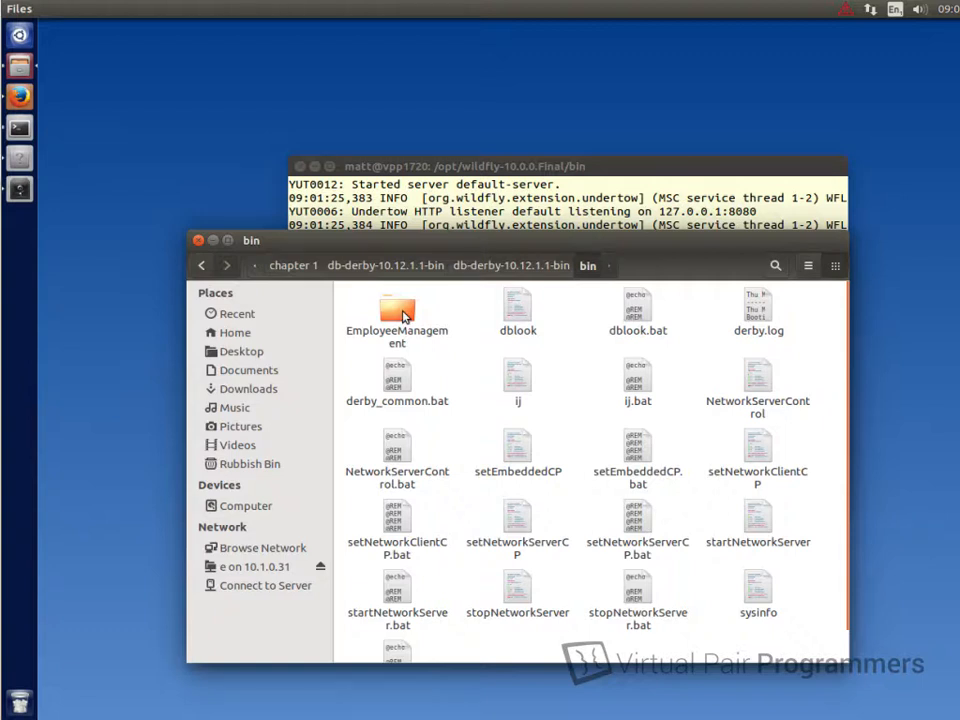
pyautogui.click(513, 265)
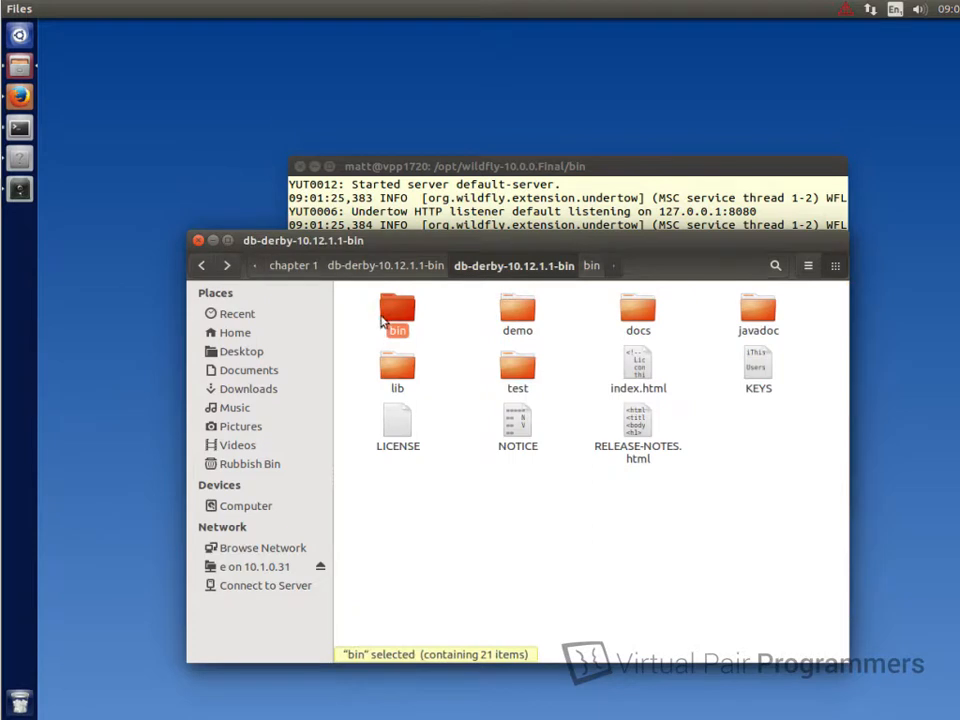
pyautogui.click(385, 265)
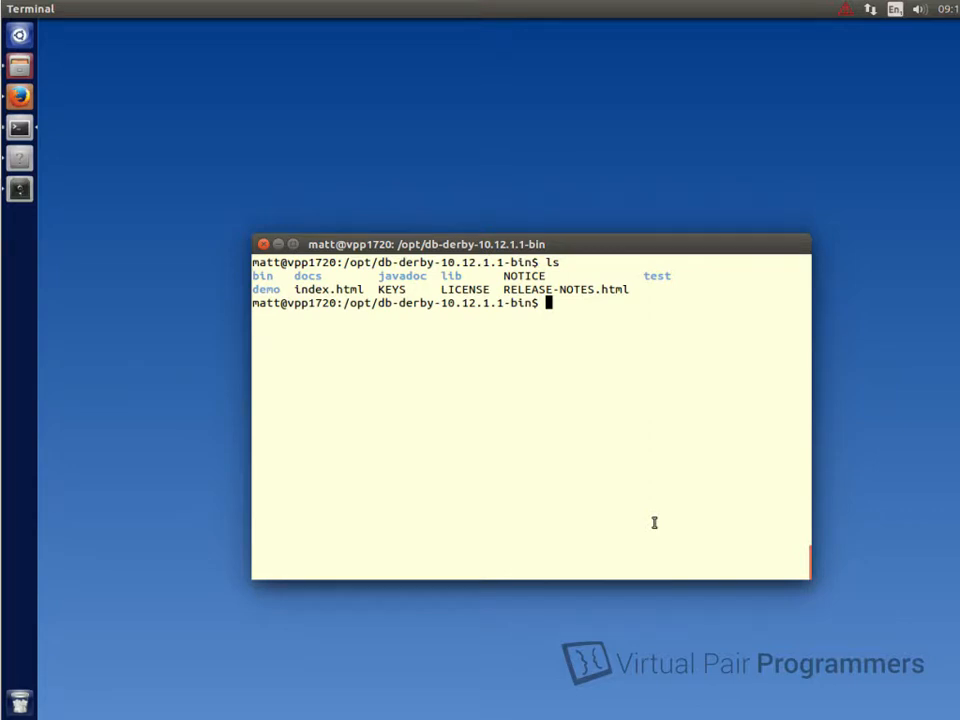
pyautogui.write('cd bi')
# Step: From the Derby bin folder, start NetworkServerControl on port 50000
pyautogui.press('Tab')
pyautogui.press('Return')
pyautogui.write('ls')
pyautogui.press('Return')
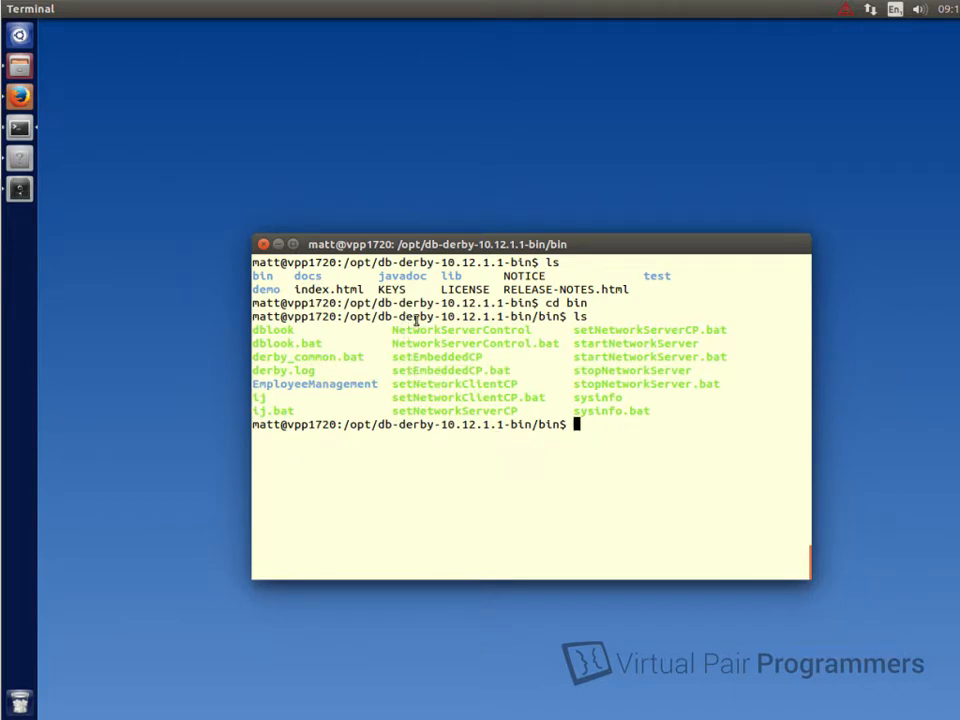
pyautogui.write('.')
pyautogui.write('/N')
pyautogui.press('Tab')
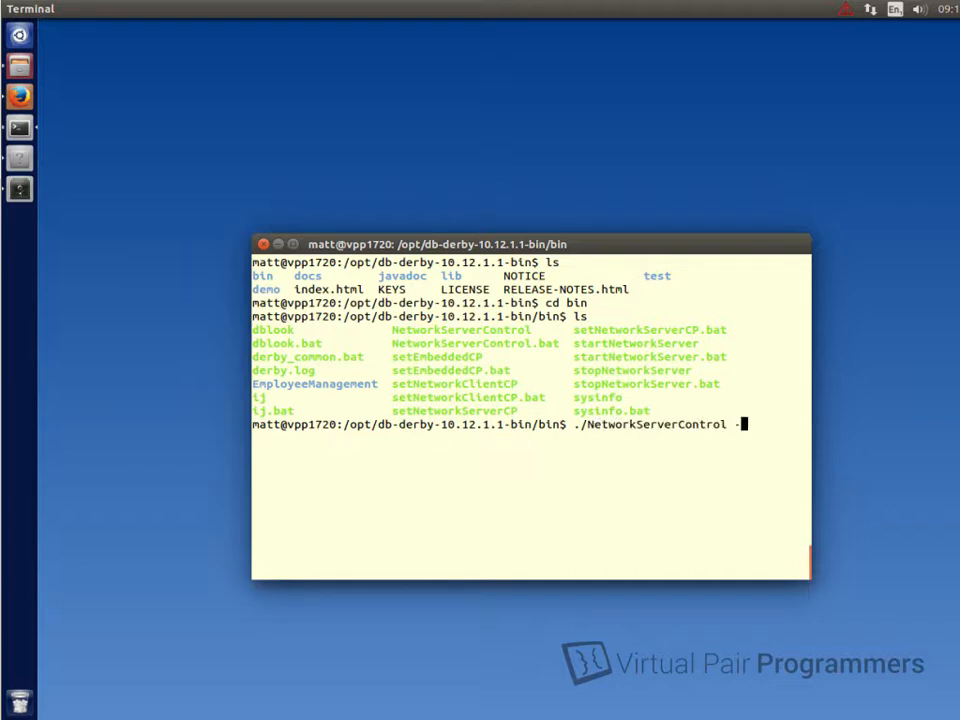
pyautogui.write('-p ')
pyautogui.write('500')
pyautogui.write('00 st')
pyautogui.write('art')
pyautogui.press('Return')
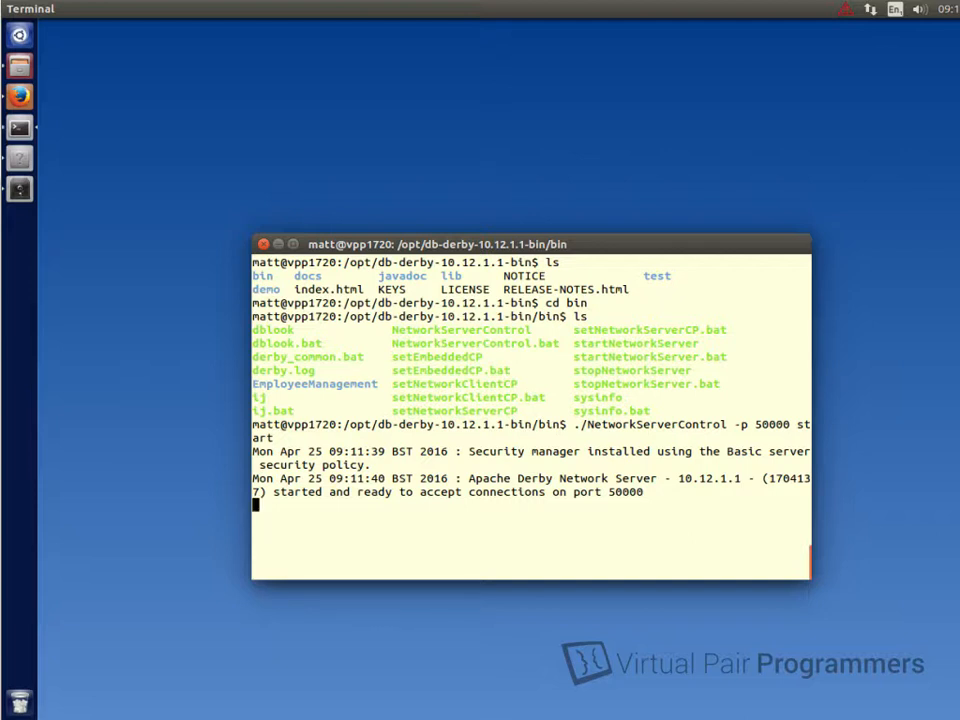
# Step: Begin adding a new deployment in the management console and reach the file chooser
pyautogui.click(280, 246)
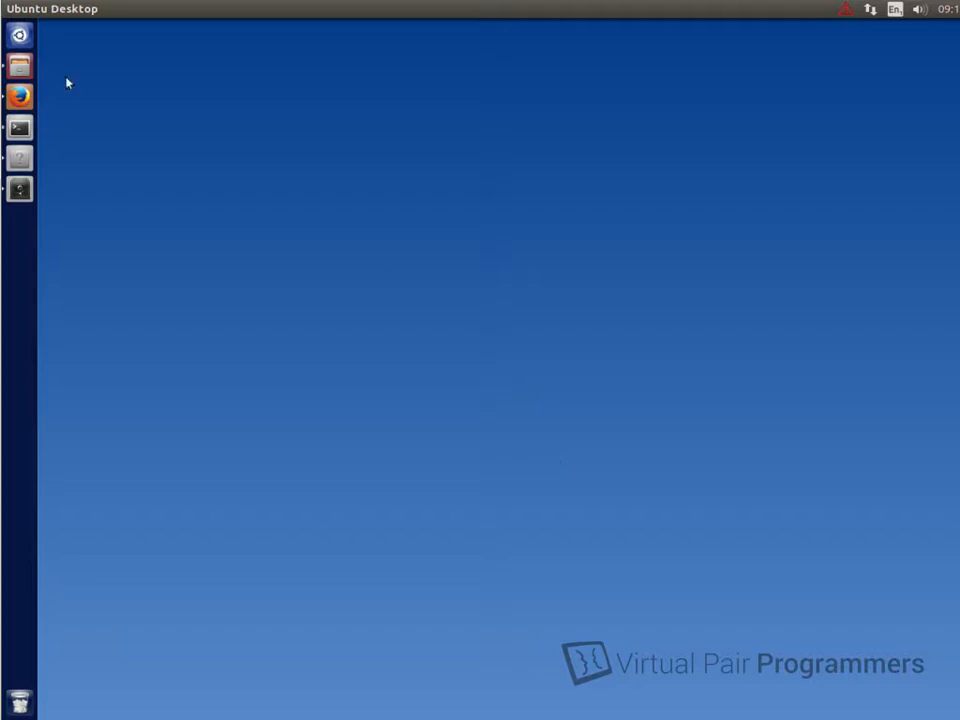
pyautogui.click(20, 96)
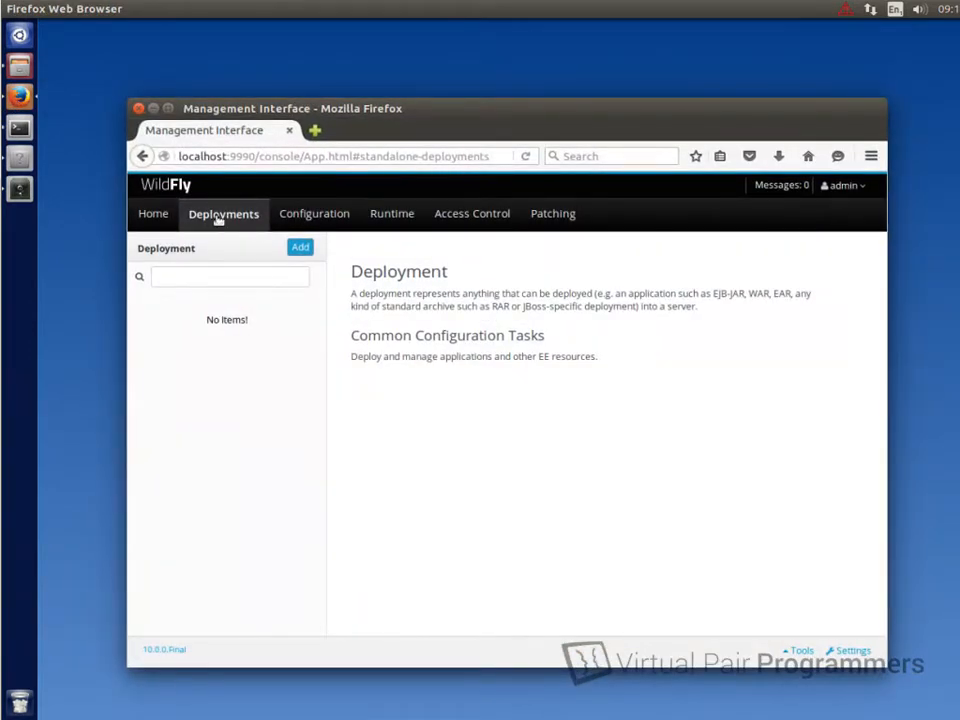
pyautogui.click(300, 247)
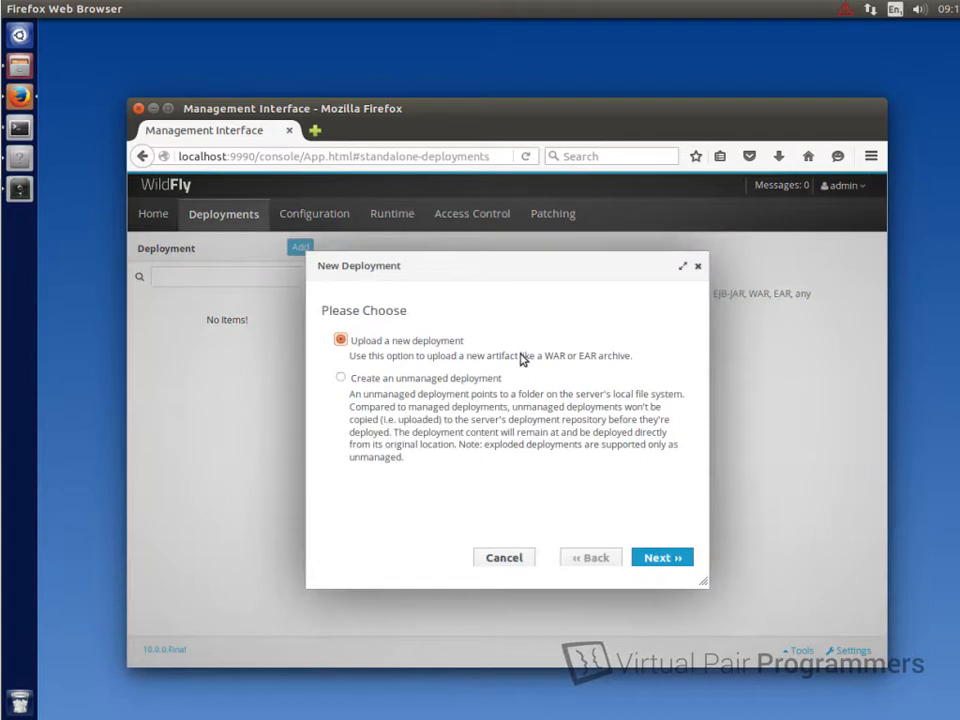
pyautogui.click(660, 557)
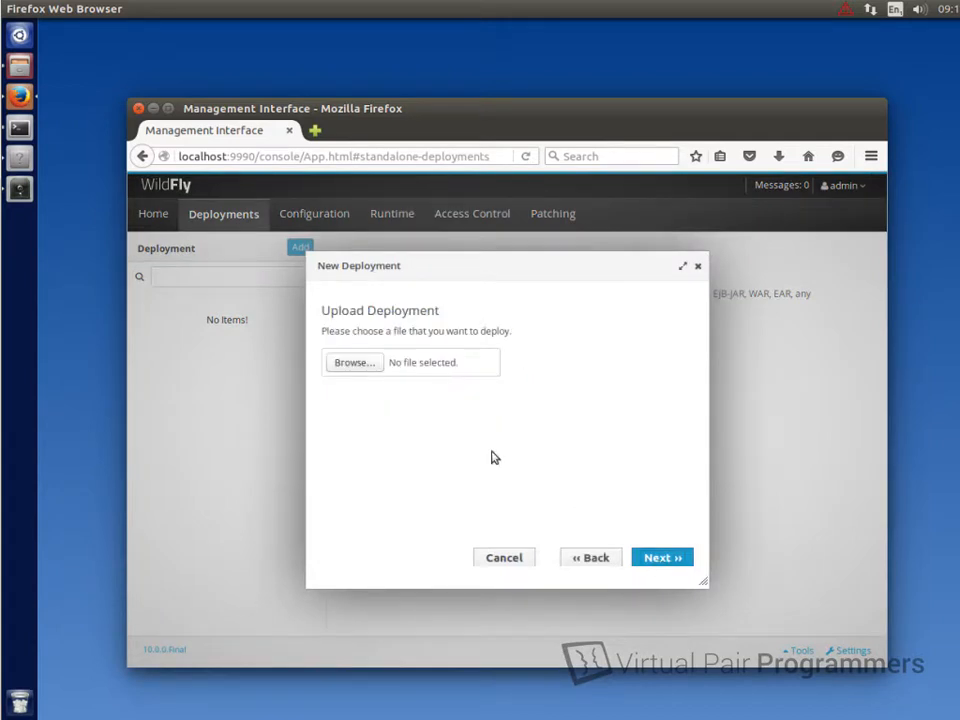
pyautogui.click(354, 362)
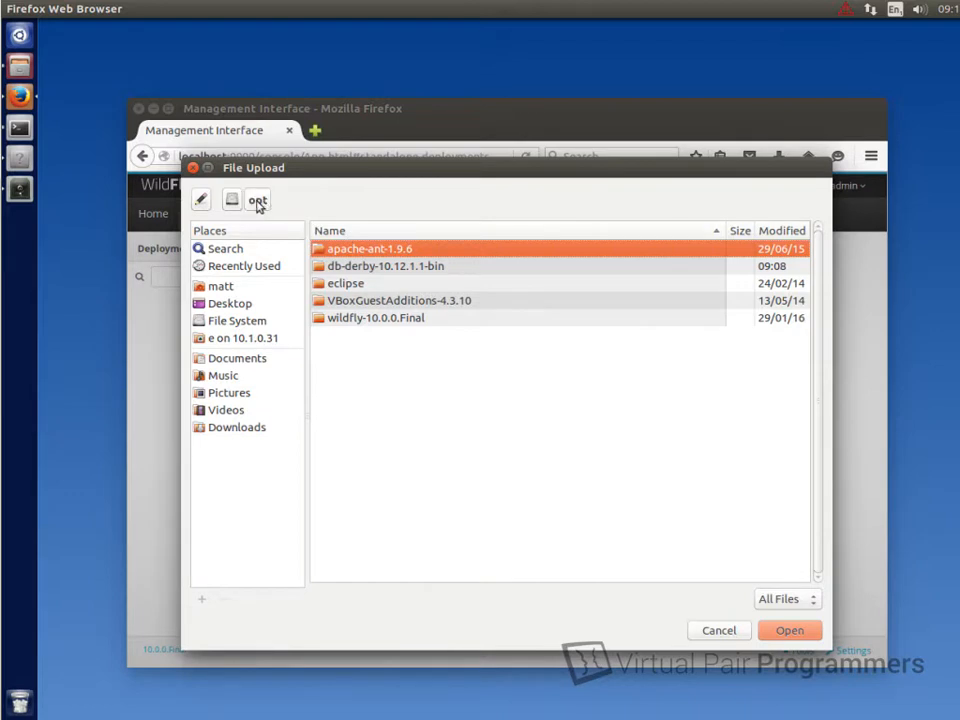
# Step: Choose derbyclient.jar from the Derby lib folder and finish deploying it enabled
pyautogui.doubleClick(355, 267)
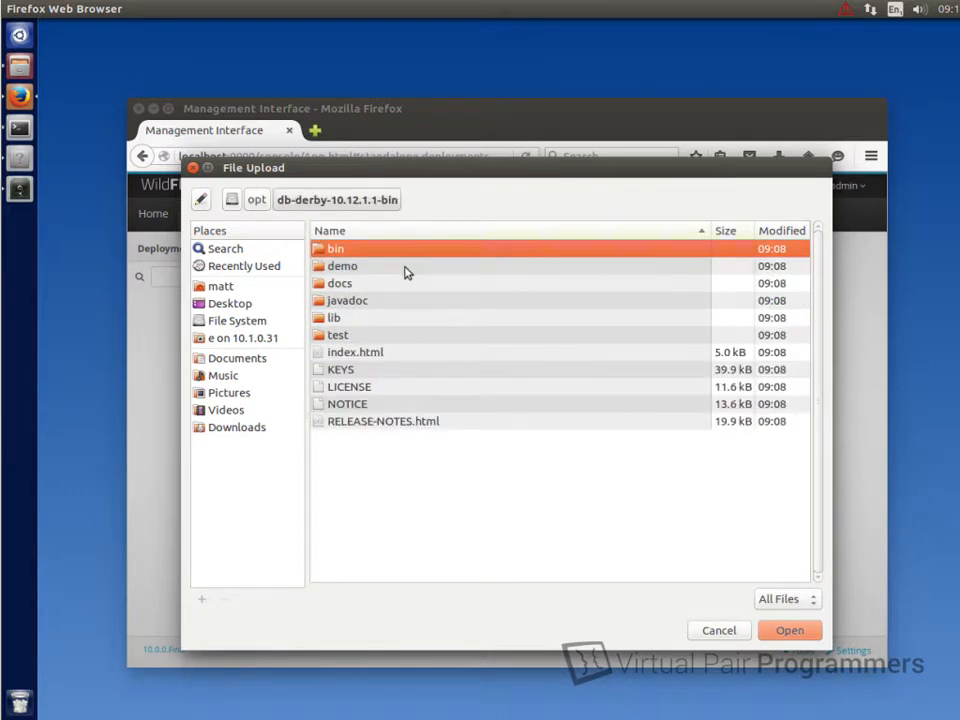
pyautogui.doubleClick(334, 317)
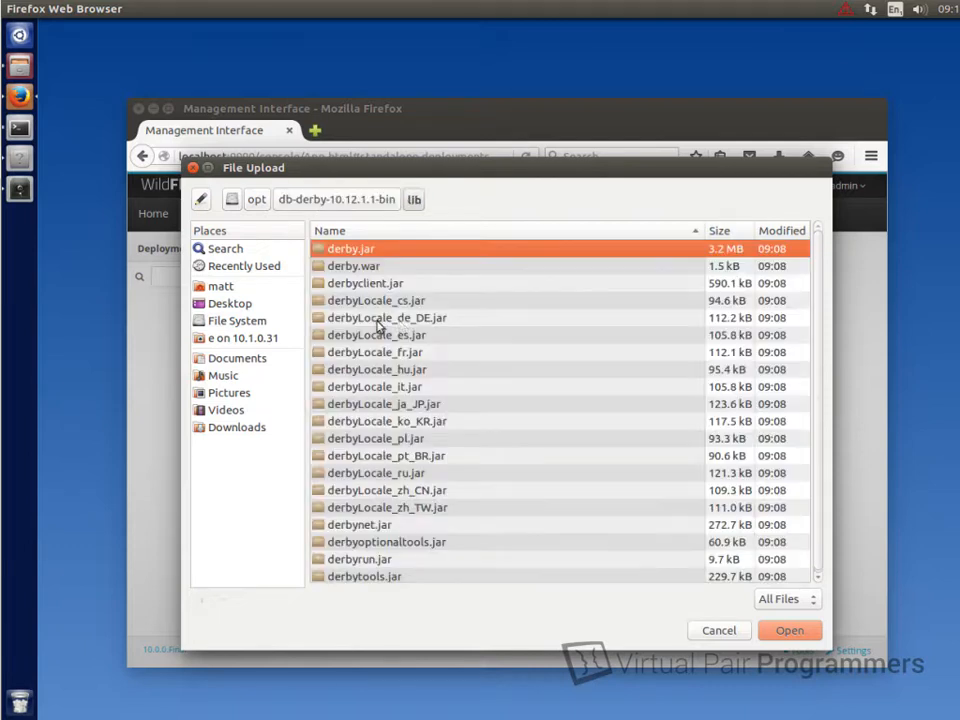
pyautogui.click(380, 283)
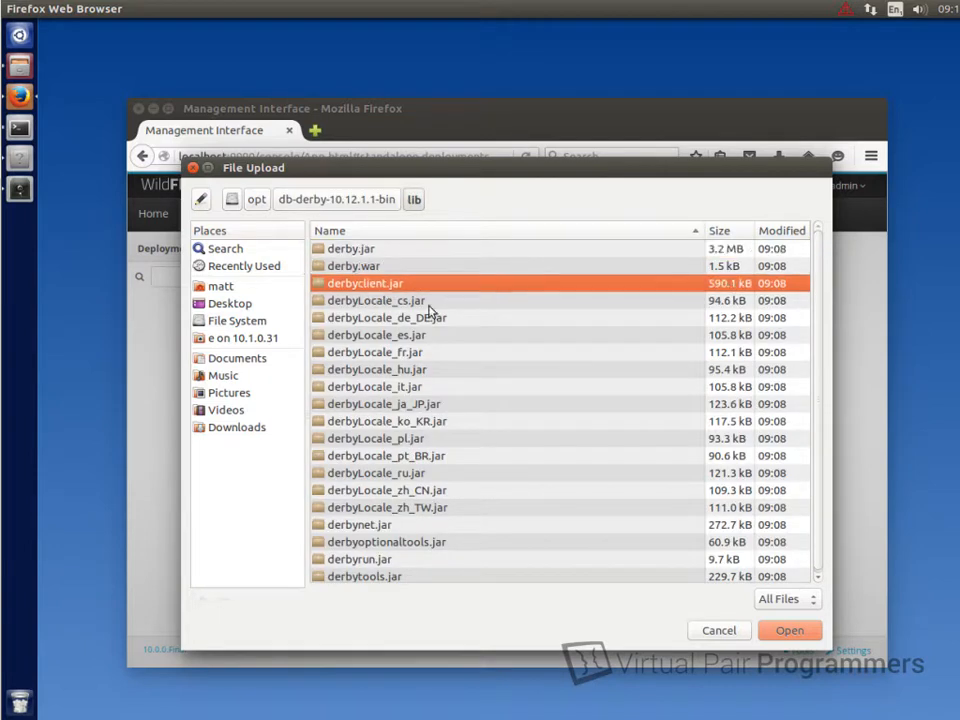
pyautogui.click(789, 630)
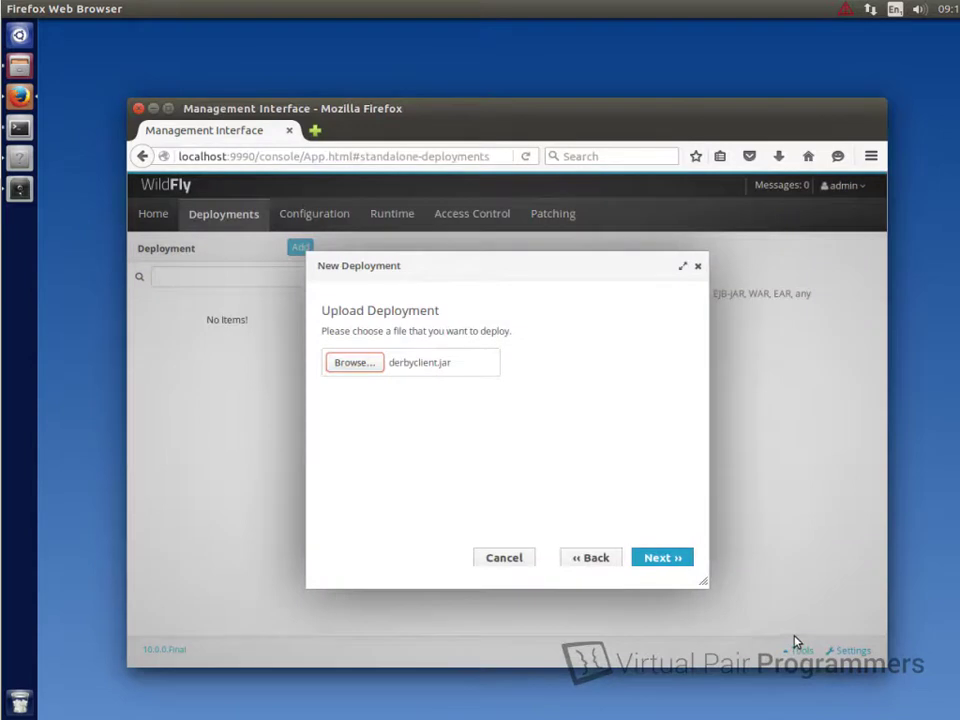
pyautogui.click(657, 558)
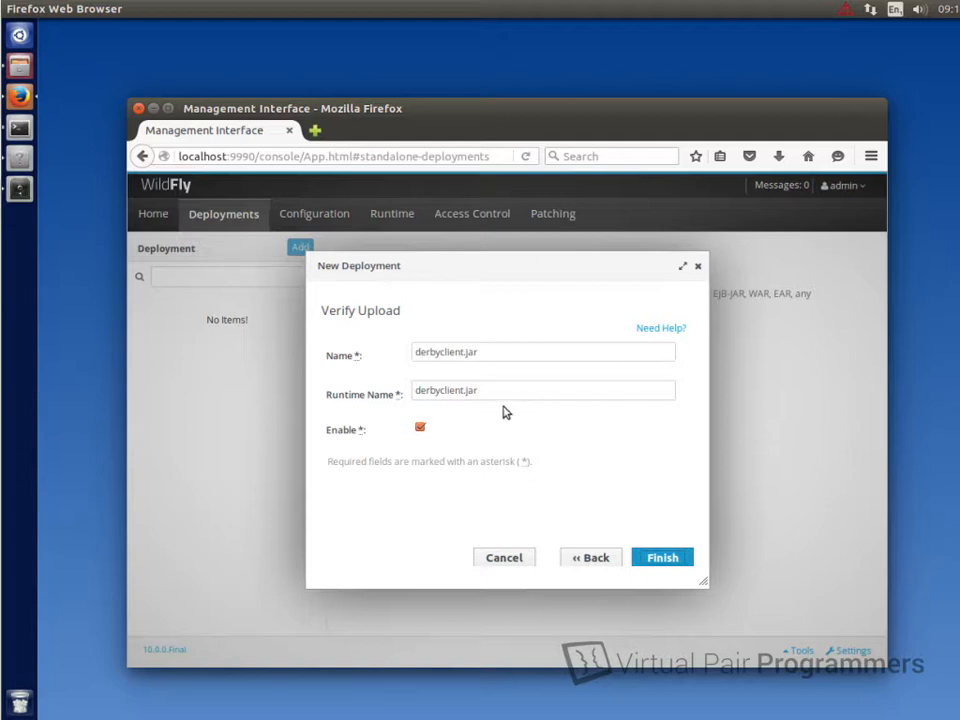
pyautogui.click(662, 558)
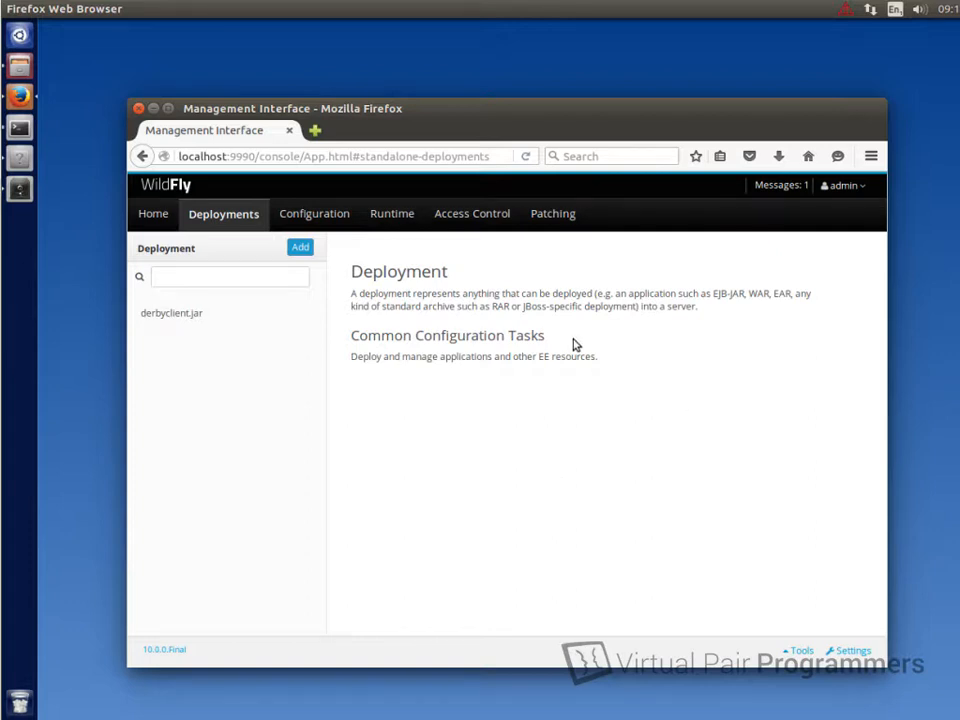
# Step: Stop the running WildFly server with Ctrl+C in Terminal
pyautogui.click(153, 109)
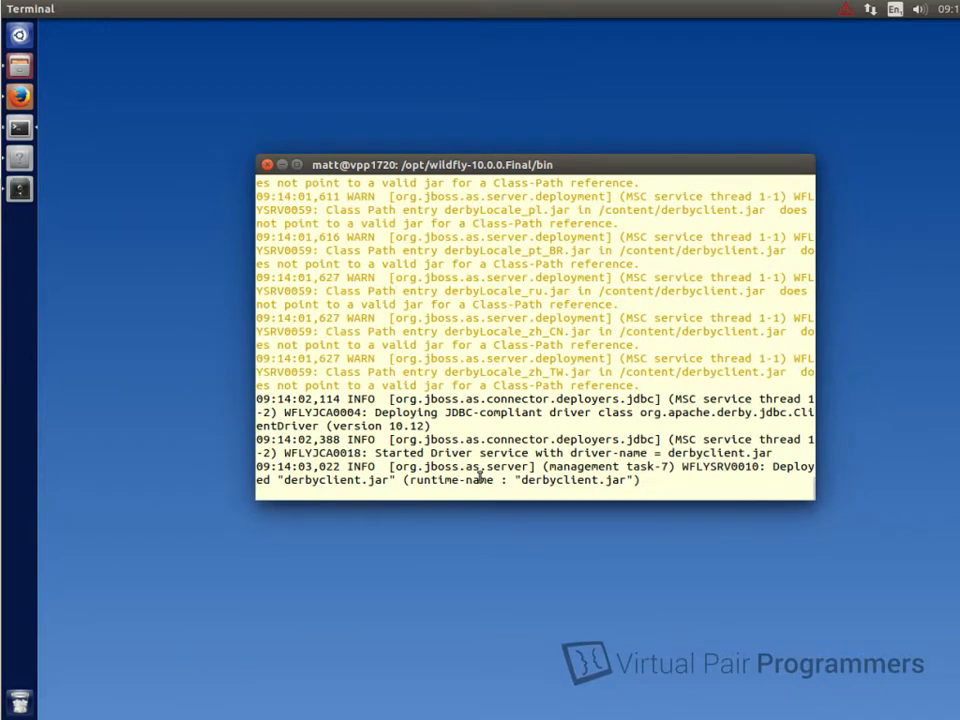
pyautogui.hotkey('ctrl', 'c')
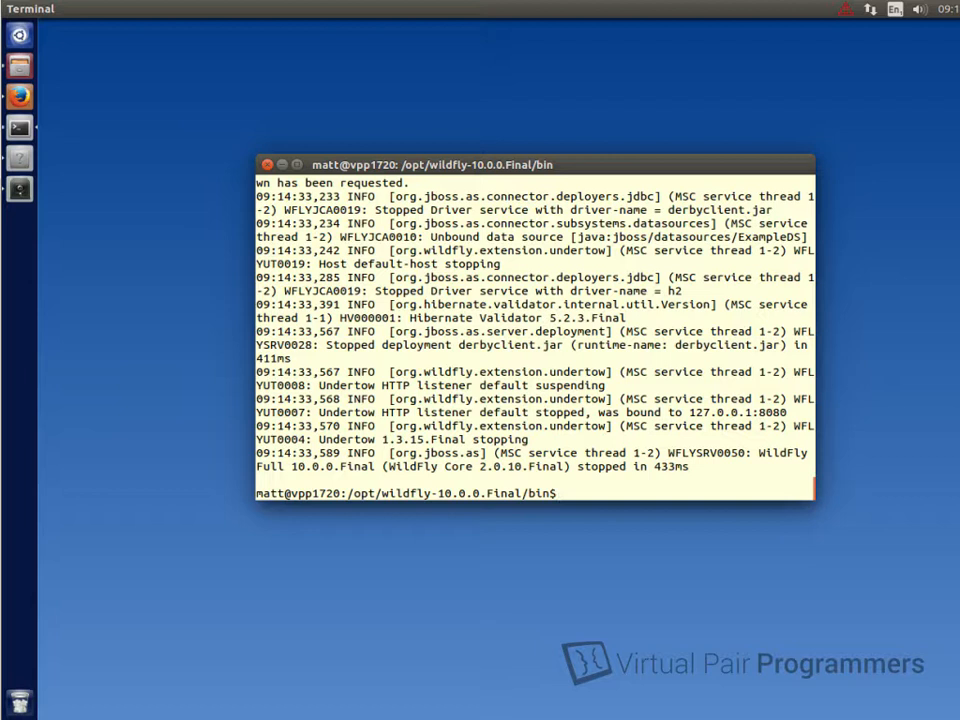
# Step: Copy the whole text of DataSource Config.txt from Starting Workspace/chapter 1 and close it
pyautogui.click(19, 66)
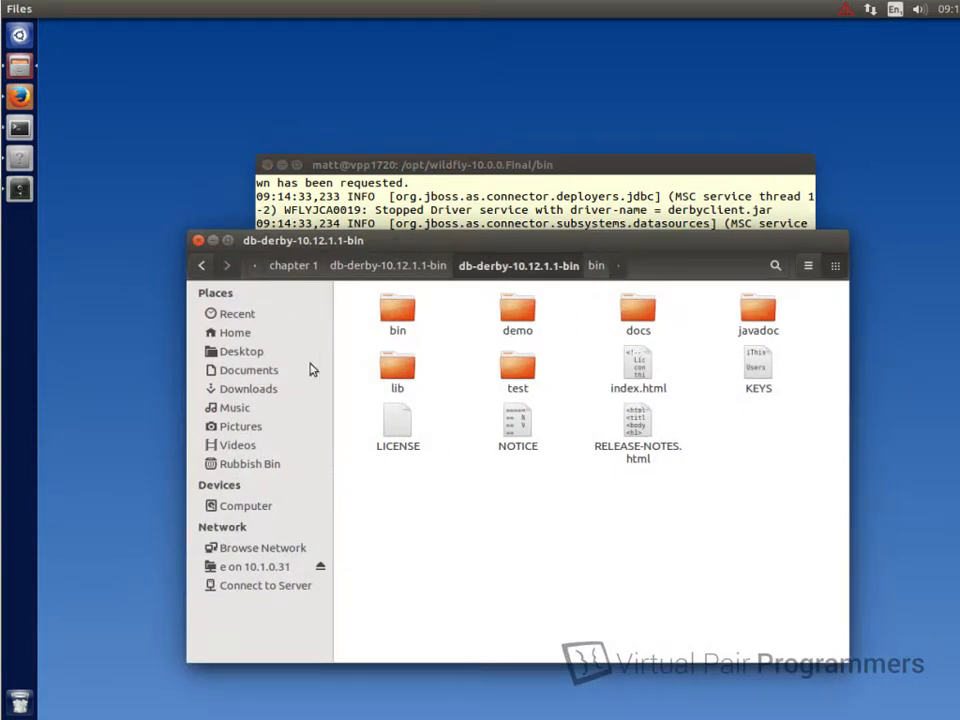
pyautogui.click(249, 370)
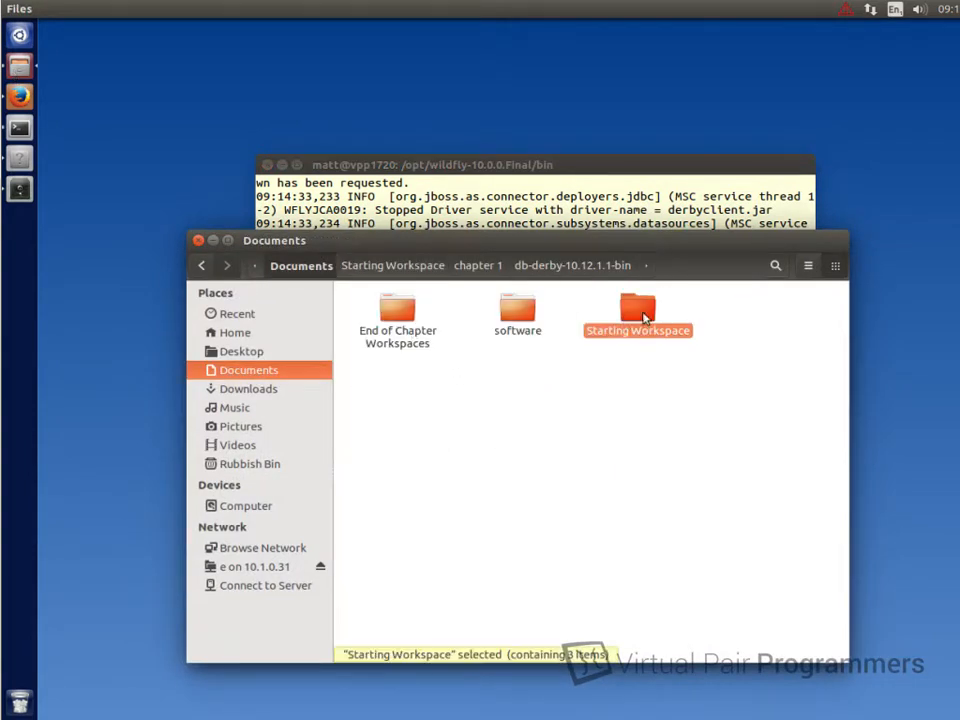
pyautogui.doubleClick(637, 310)
pyautogui.doubleClick(397, 315)
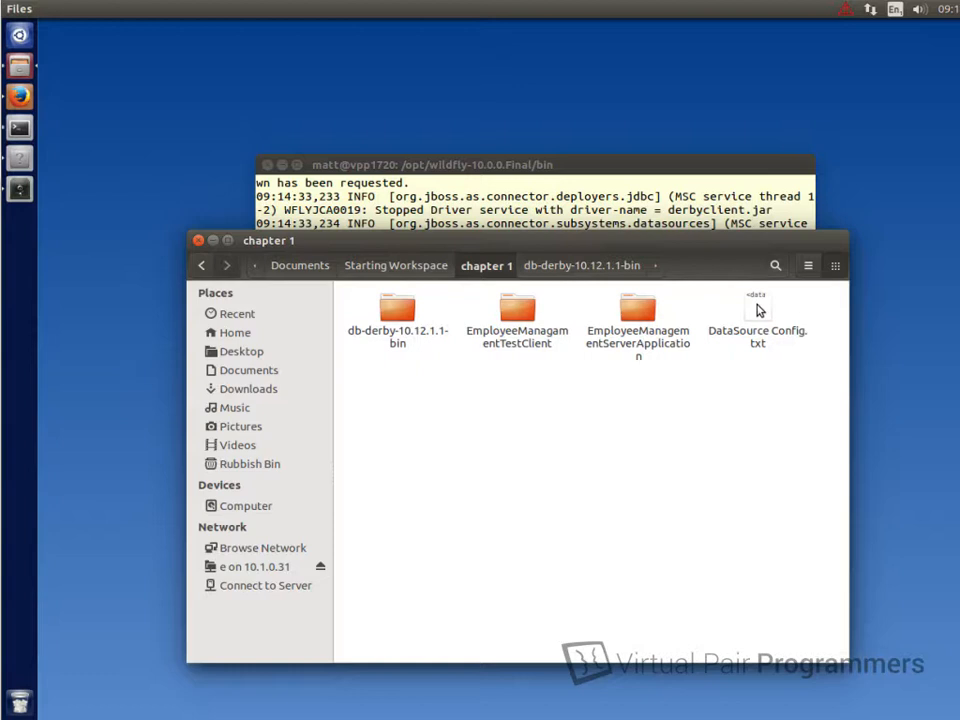
pyautogui.doubleClick(758, 310)
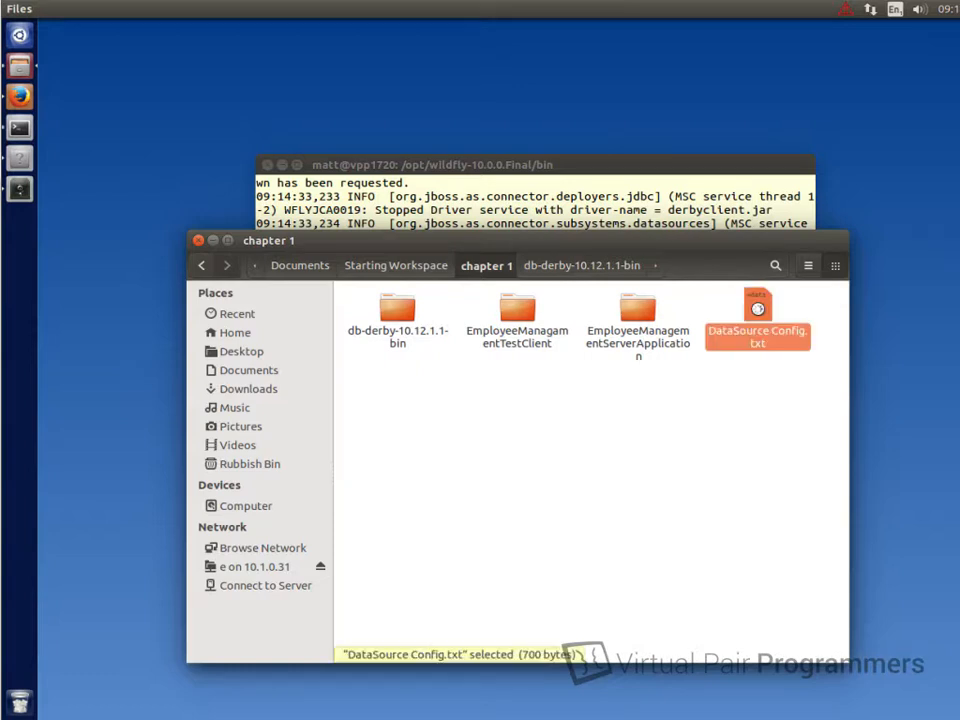
pyautogui.click(291, 263)
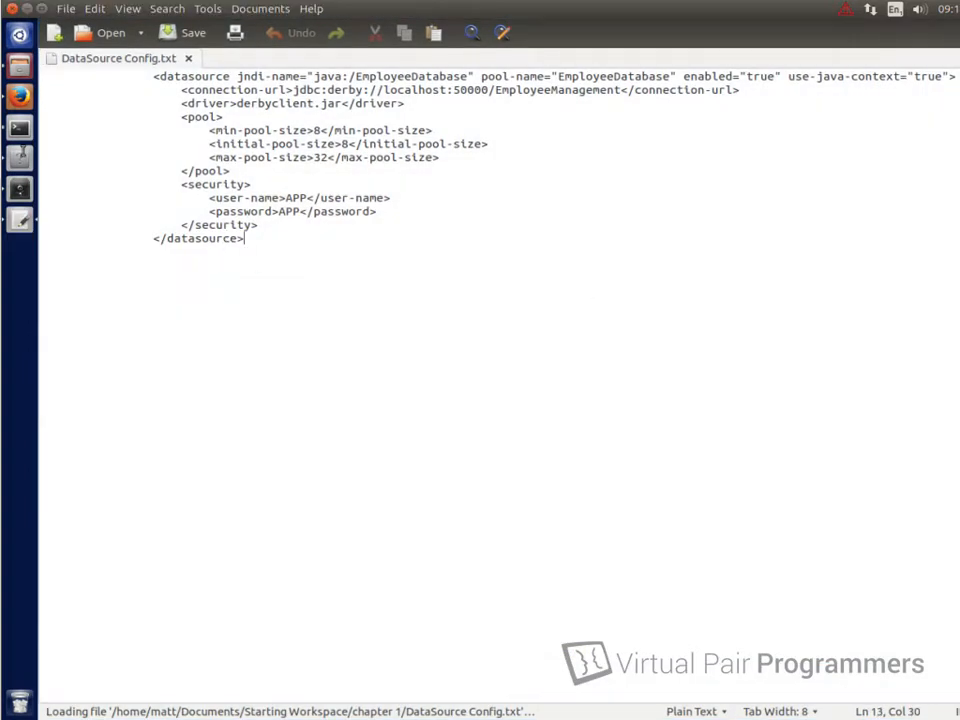
pyautogui.hotkey('ctrl', 'a')
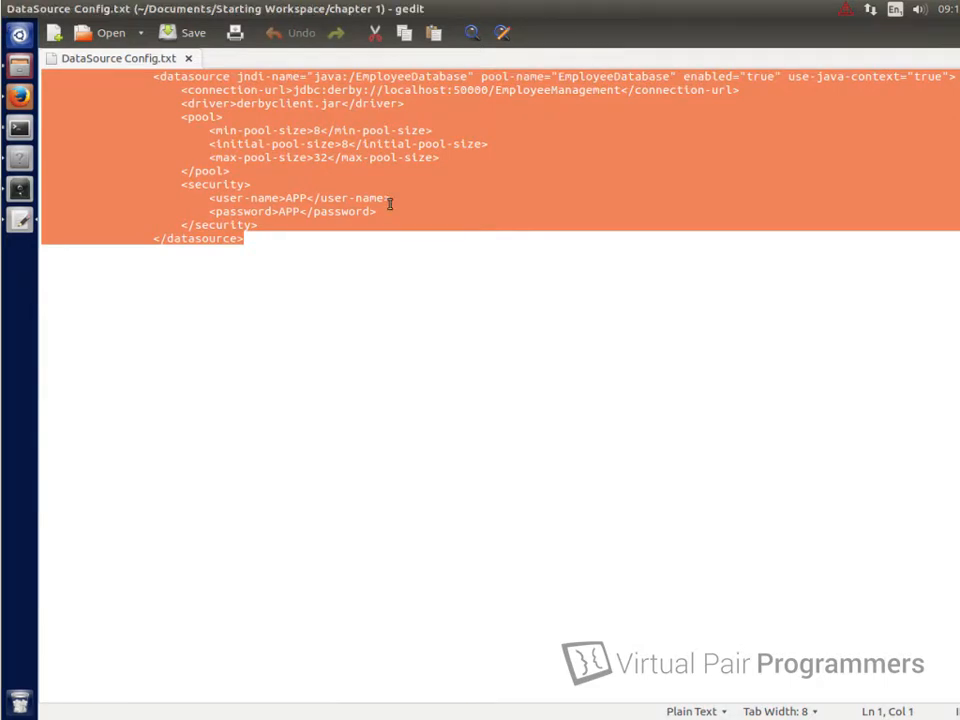
pyautogui.hotkey('ctrl', 'c')
pyautogui.hotkey('ctrl', 'q')
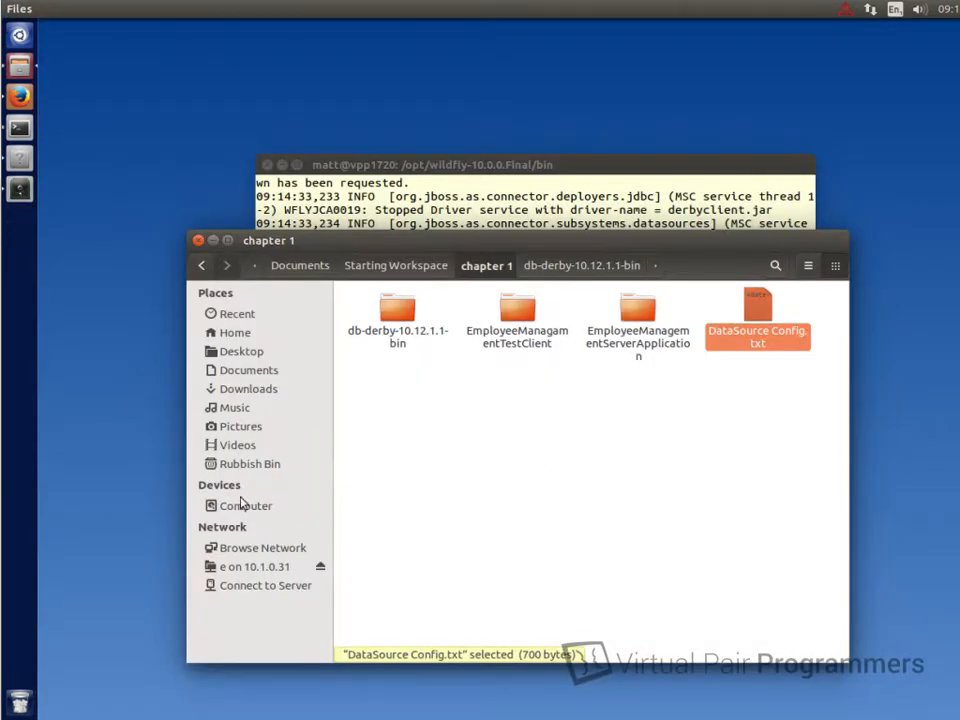
# Step: Browse to /opt/wildfly-10.0.0.Final/standalone/configuration and bring up the actions for standalone.xml
pyautogui.click(242, 505)
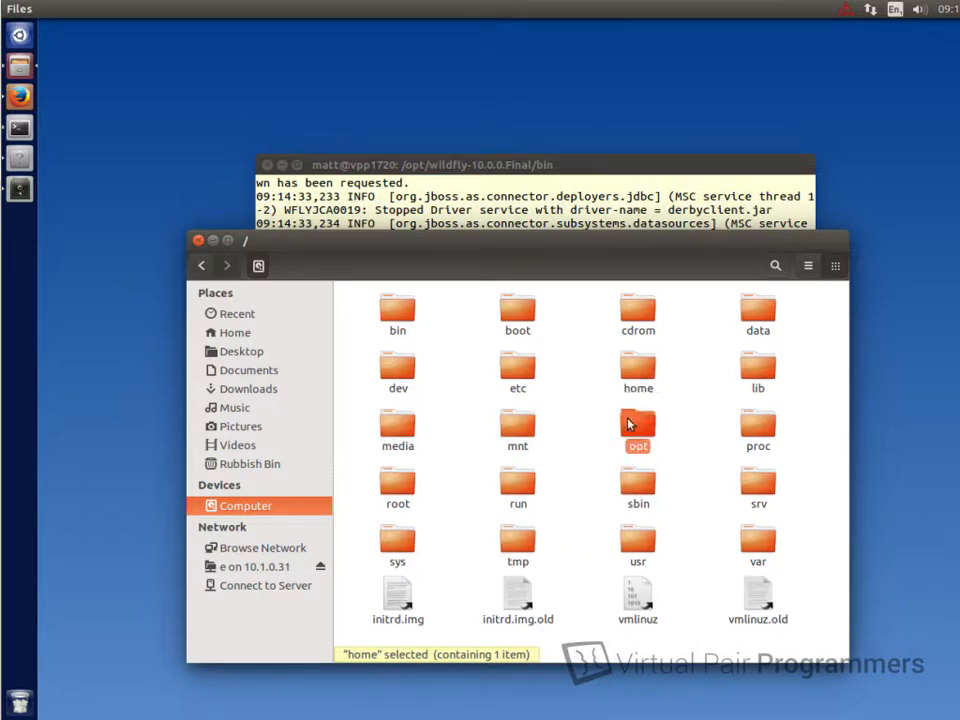
pyautogui.doubleClick(638, 430)
pyautogui.doubleClick(446, 322)
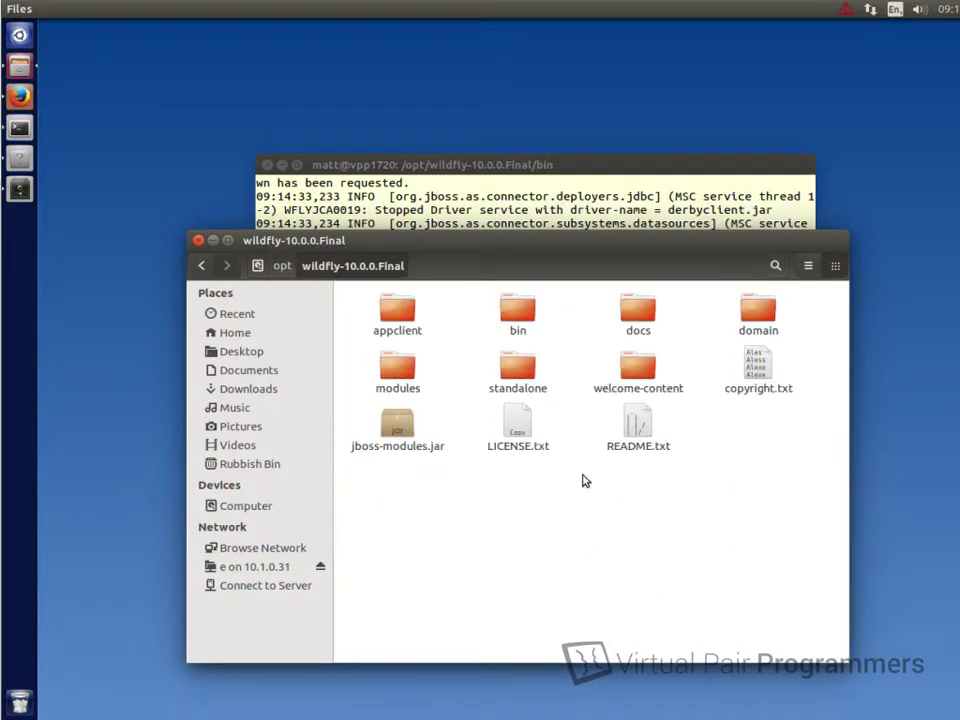
pyautogui.doubleClick(517, 375)
pyautogui.doubleClick(400, 316)
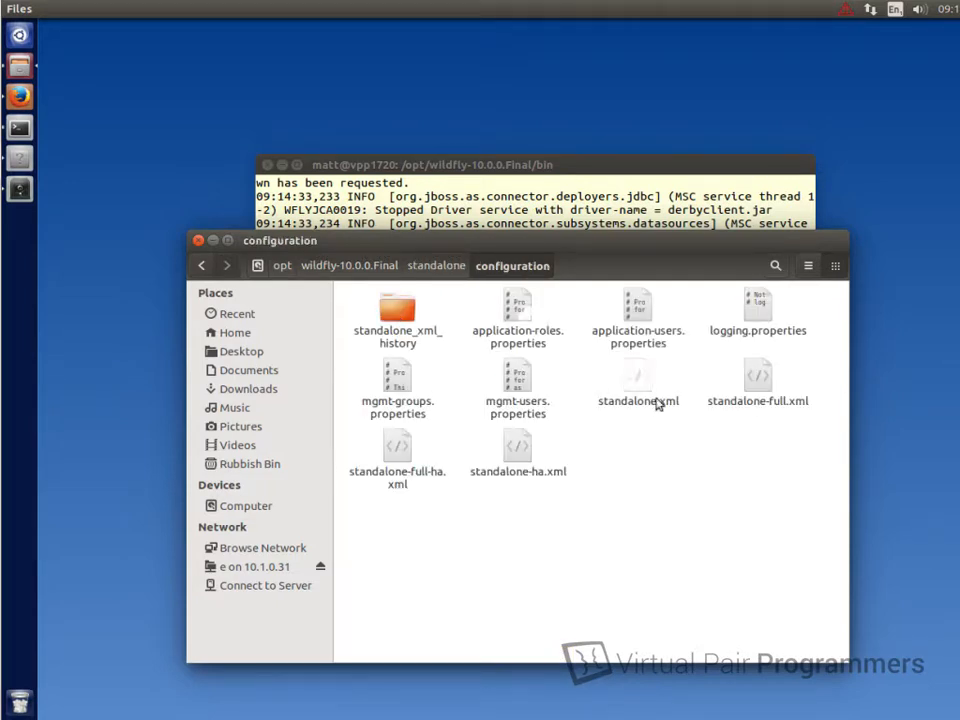
pyautogui.click(638, 385)
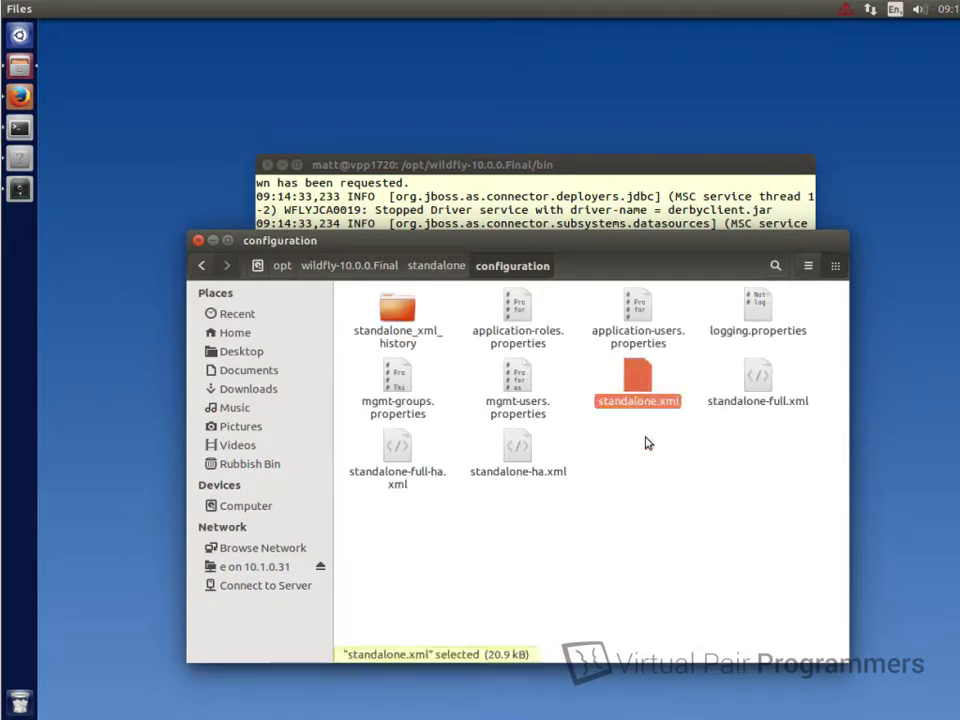
pyautogui.rightClick(638, 378)
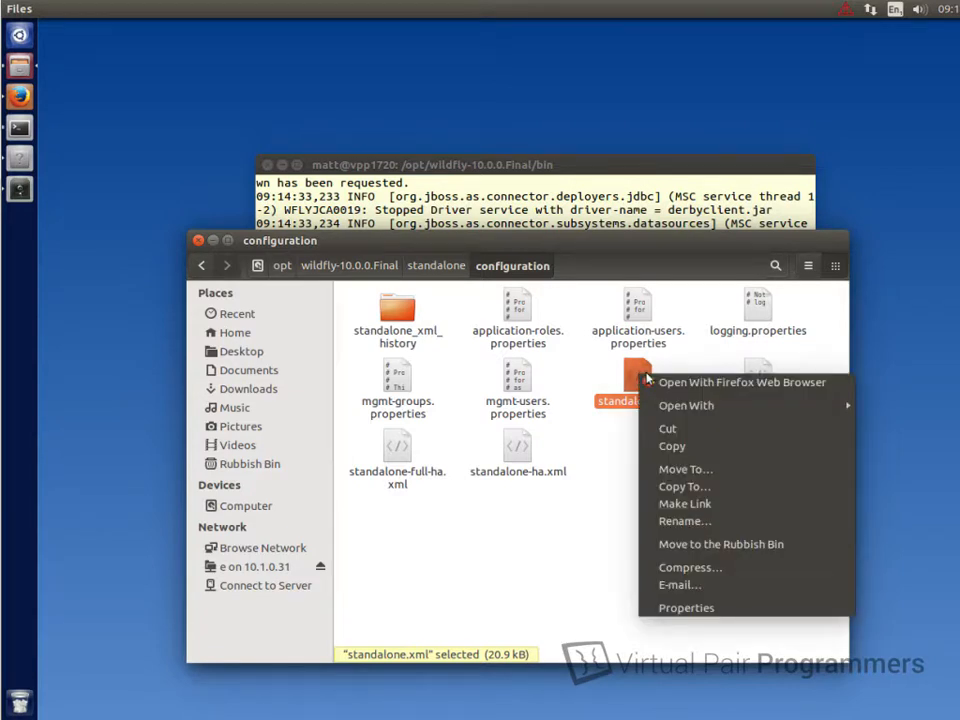
pyautogui.moveTo(686, 405)
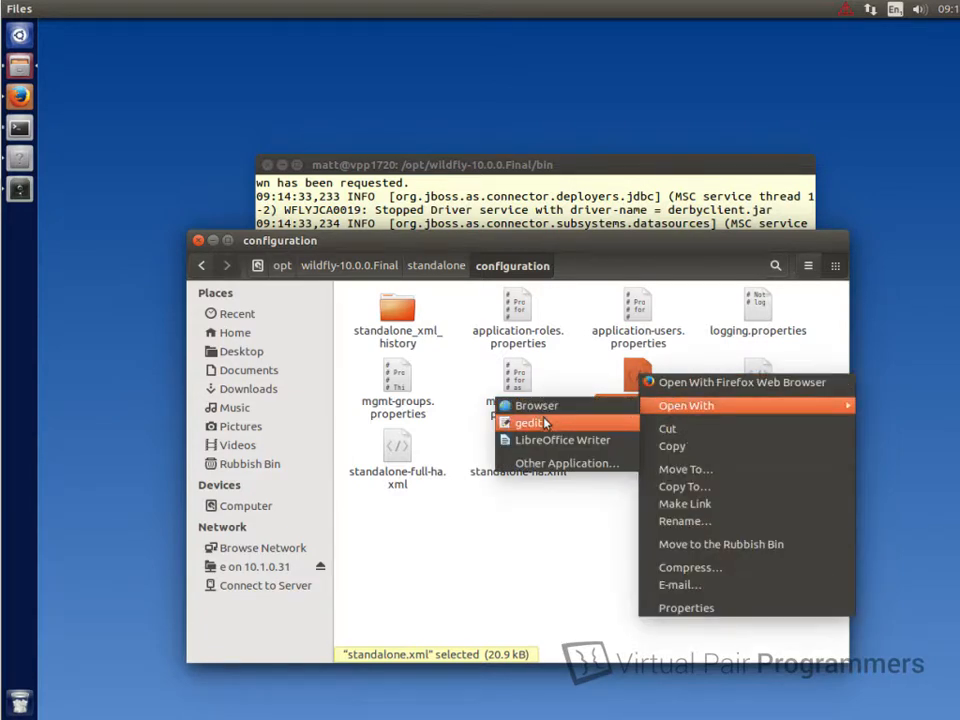
# Step: Paste the EmployeeDatabase datasource block after ExampleDS in standalone.xml and save it
pyautogui.click(535, 422)
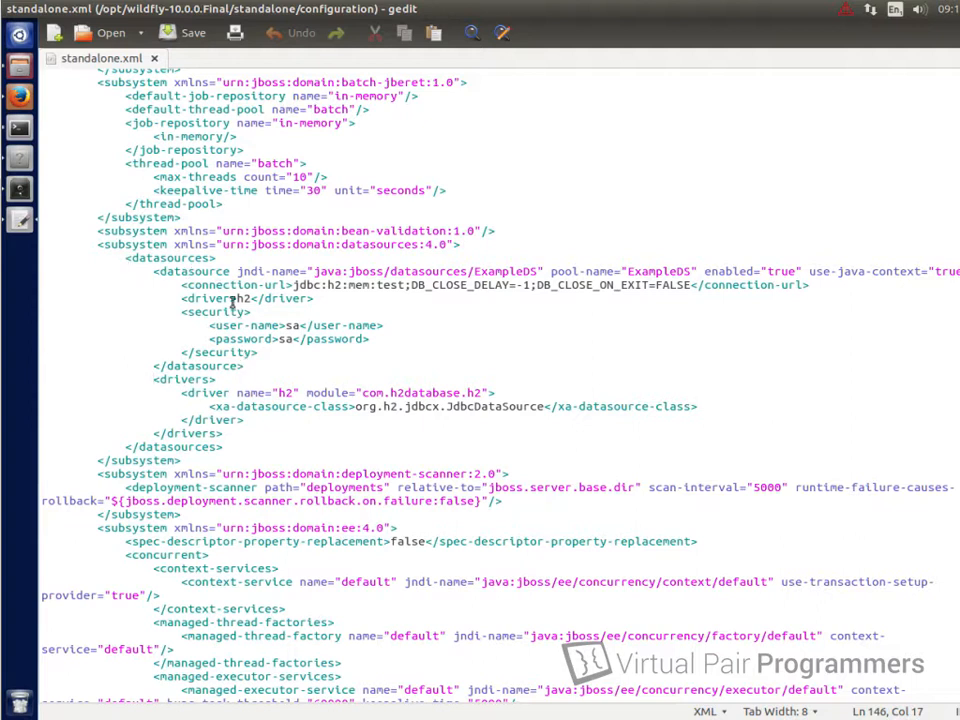
pyautogui.click(245, 366)
pyautogui.press('Return')
pyautogui.press('Return')
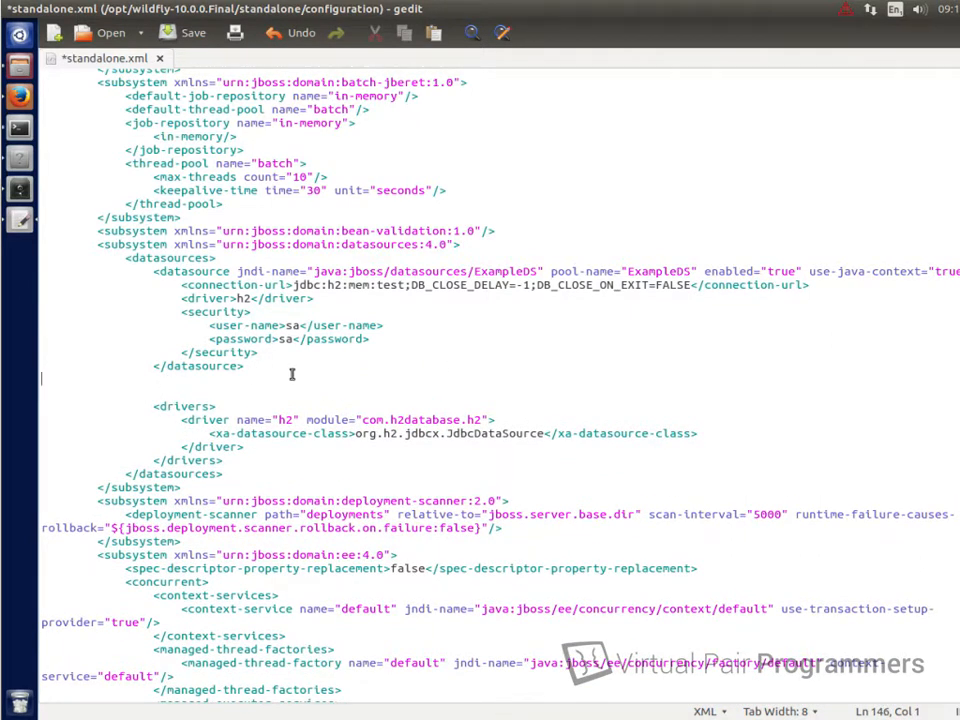
pyautogui.hotkey('ctrl', 'v')
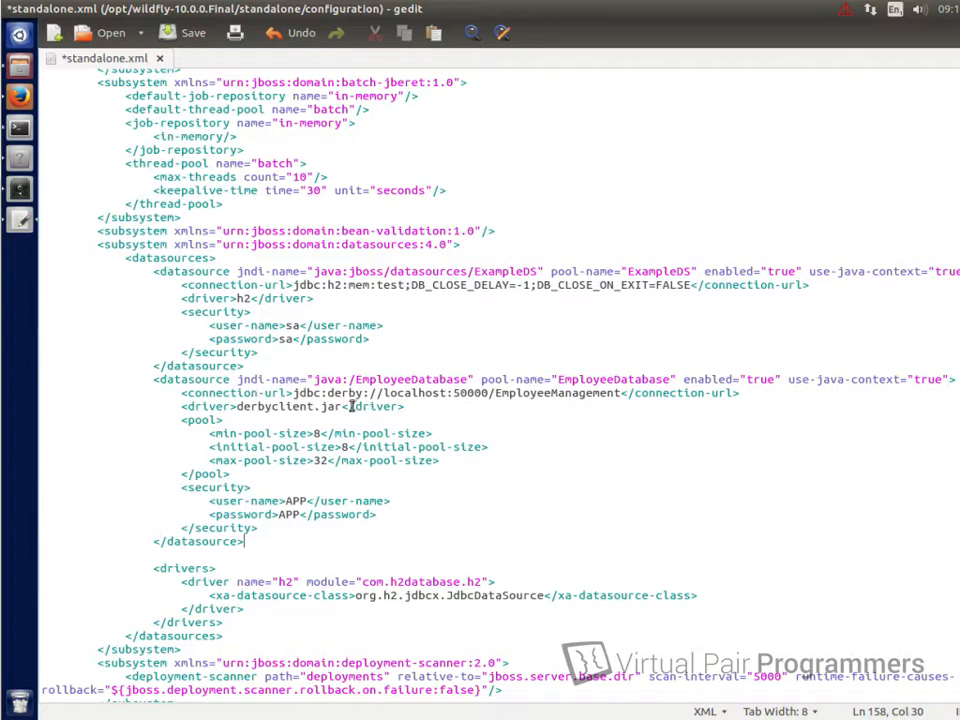
pyautogui.click(66, 8)
pyautogui.click(80, 64)
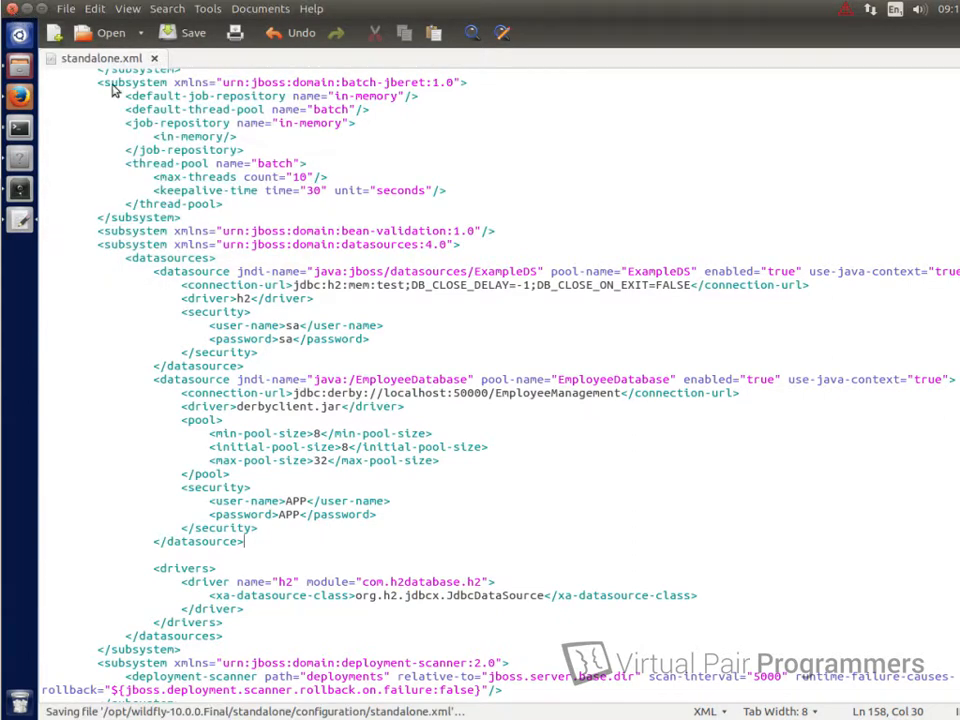
# Step: Close gedit and restart WildFly with ./standalone.sh from Terminal
pyautogui.click(12, 8)
pyautogui.click(470, 176)
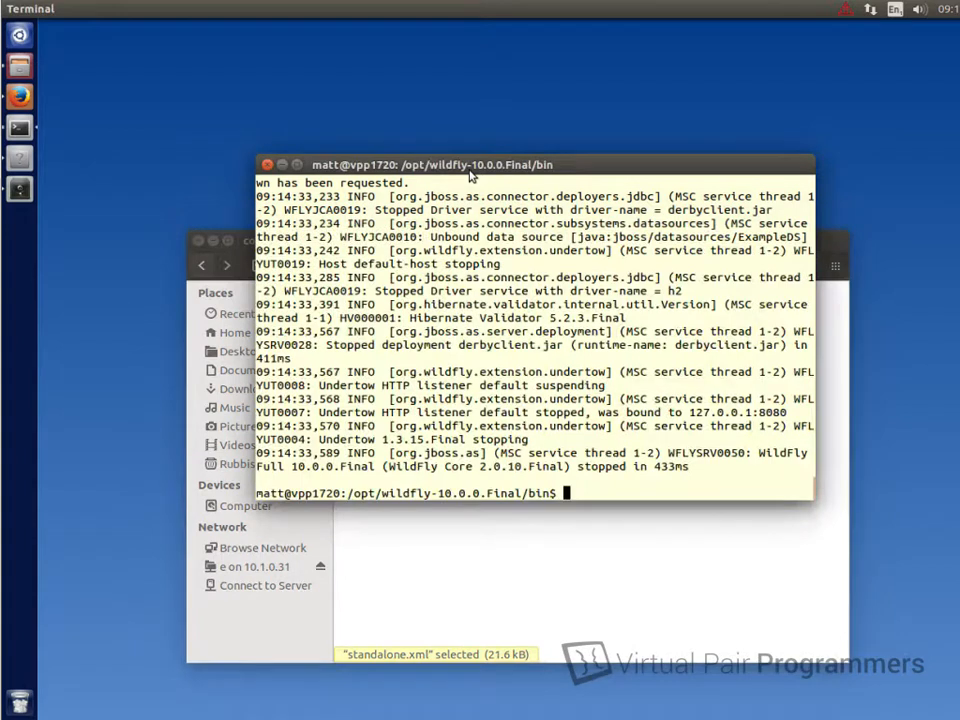
pyautogui.press('Up')
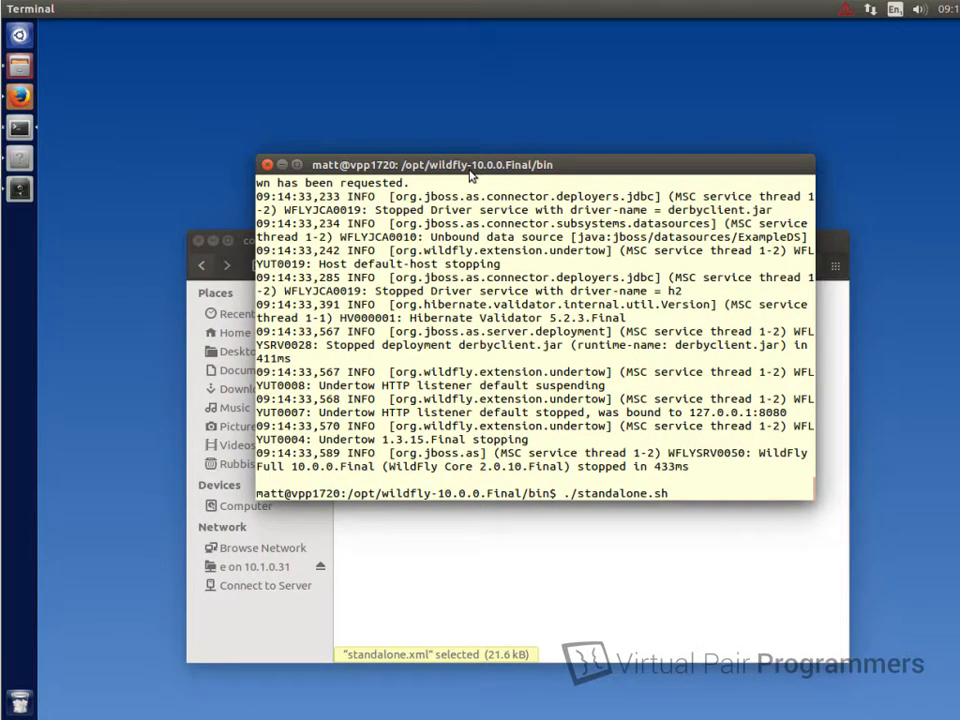
pyautogui.press('Return')
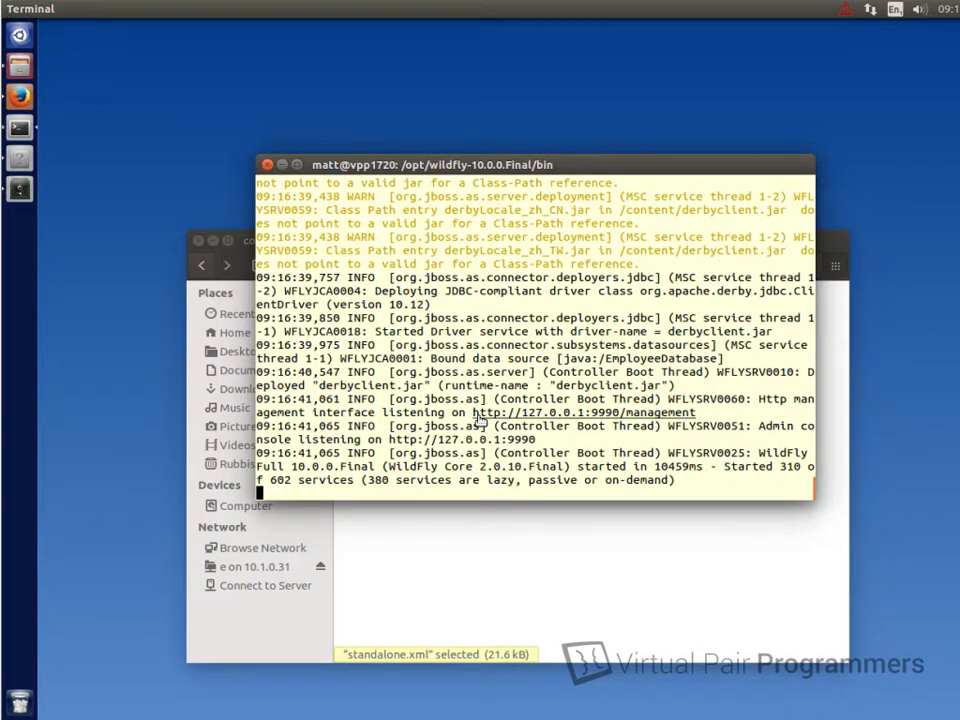
# Step: Inspect the standalone server's JNDI bindings under Runtime, then return to the subsystem list
pyautogui.click(18, 97)
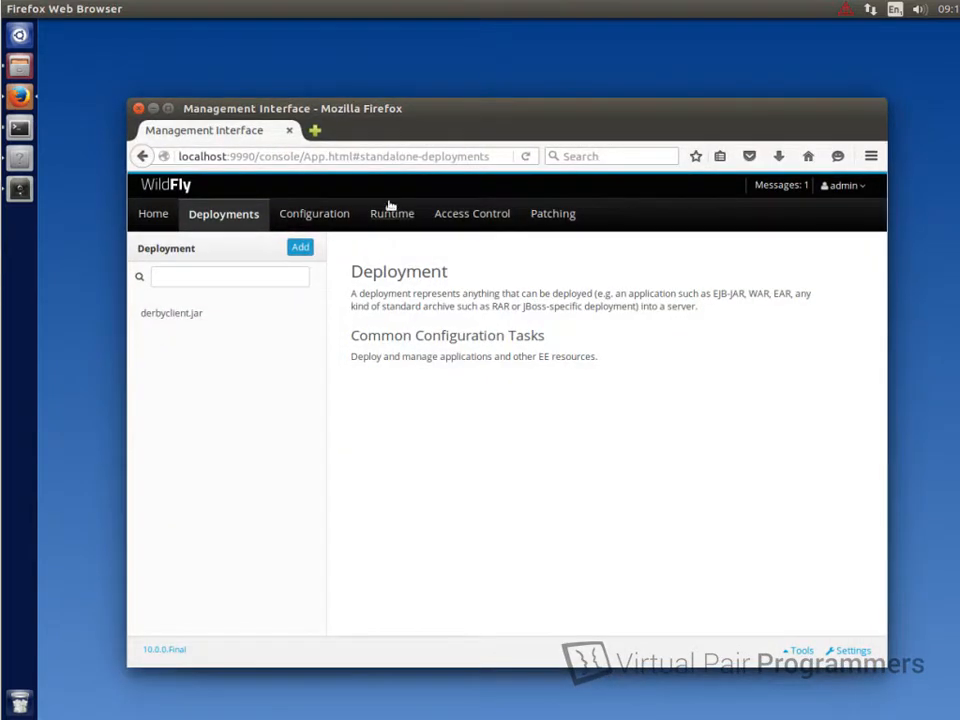
pyautogui.click(385, 217)
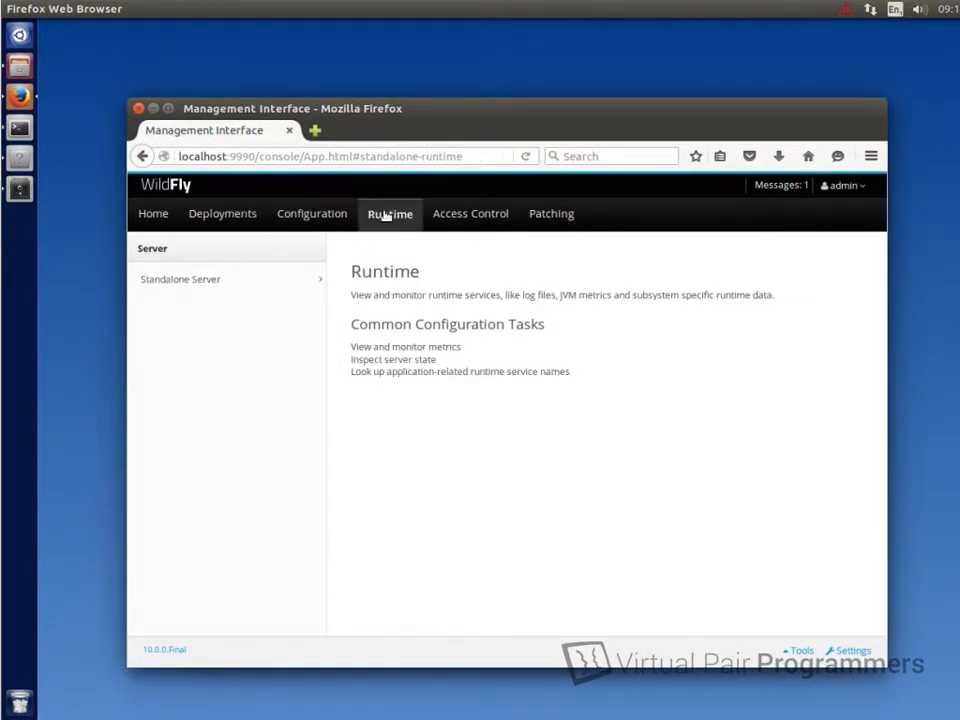
pyautogui.click(180, 279)
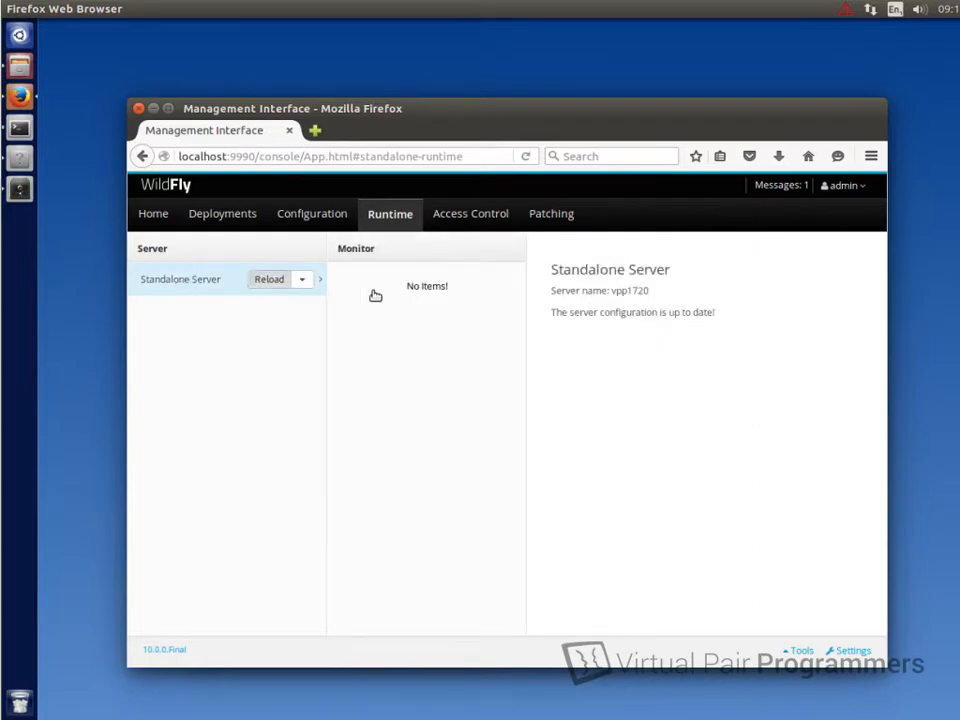
pyautogui.click(369, 378)
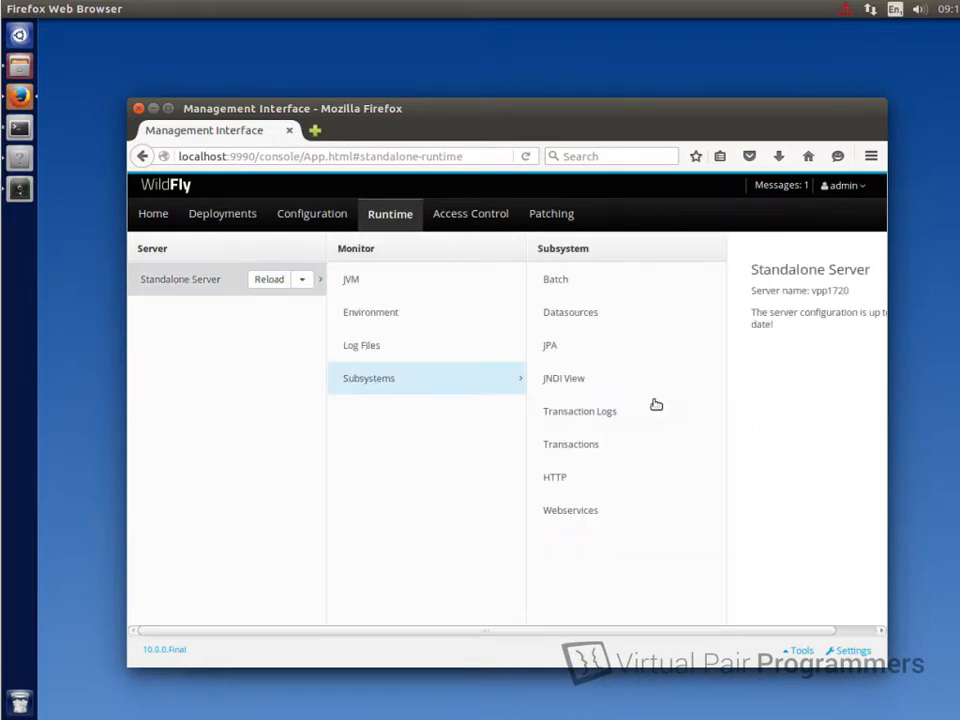
pyautogui.click(666, 385)
pyautogui.click(700, 378)
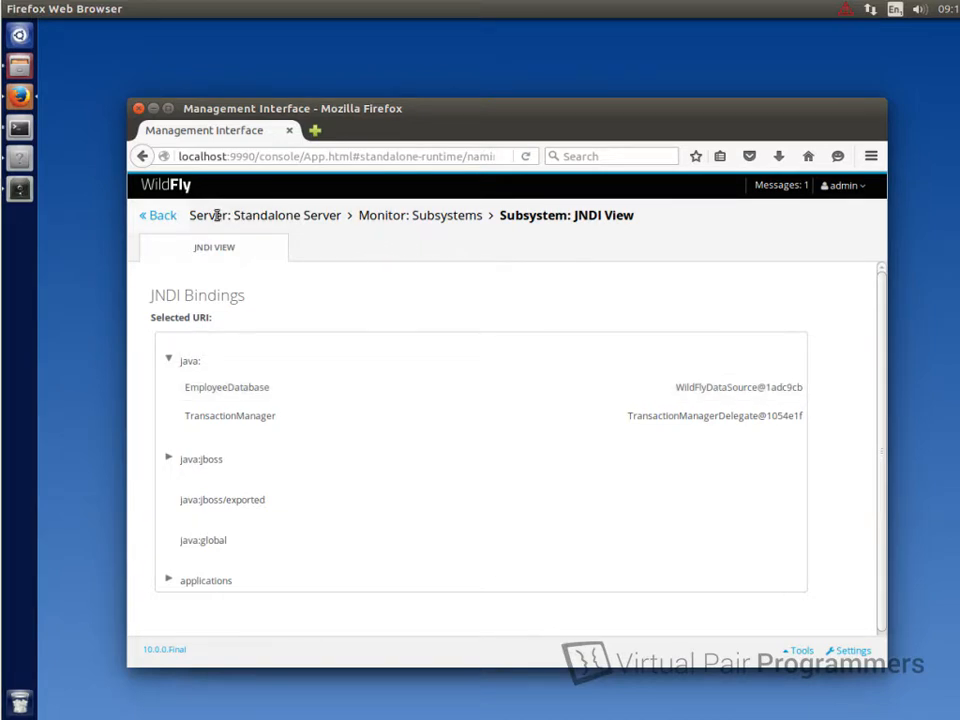
pyautogui.click(158, 215)
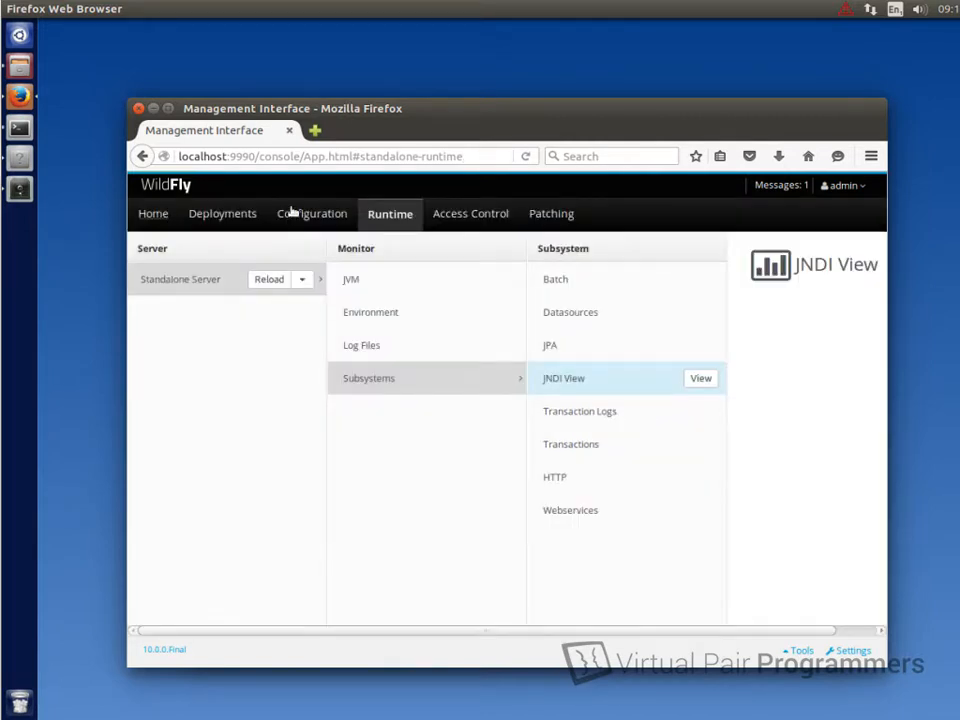
# Step: Navigate Configuration > Subsystems > Datasources > Non-XA and view the EmployeeDatabase datasource
pyautogui.click(312, 213)
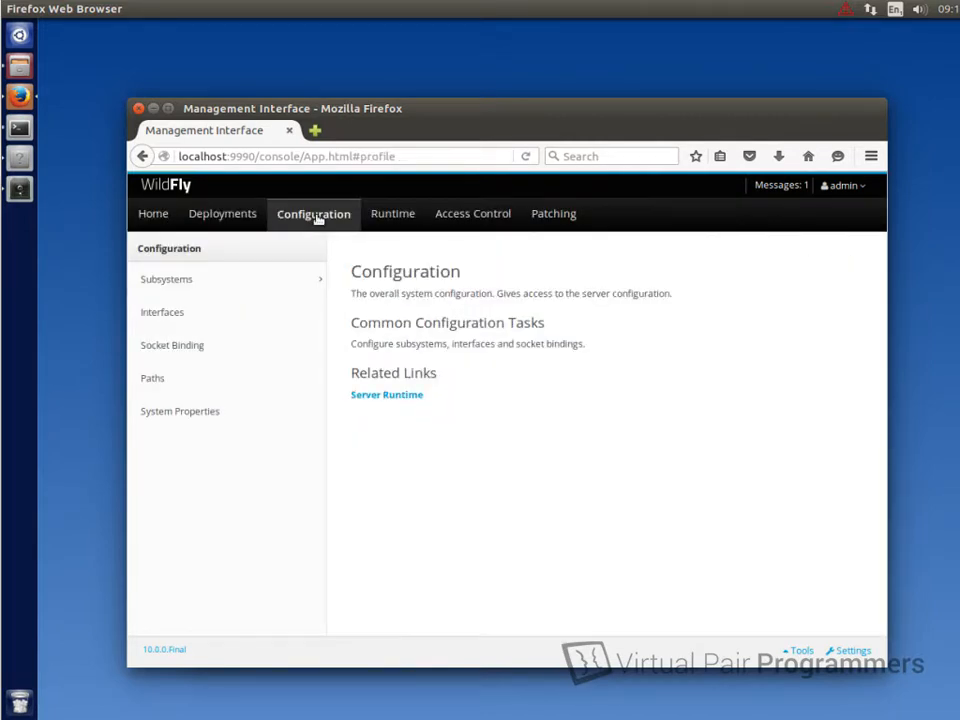
pyautogui.click(167, 280)
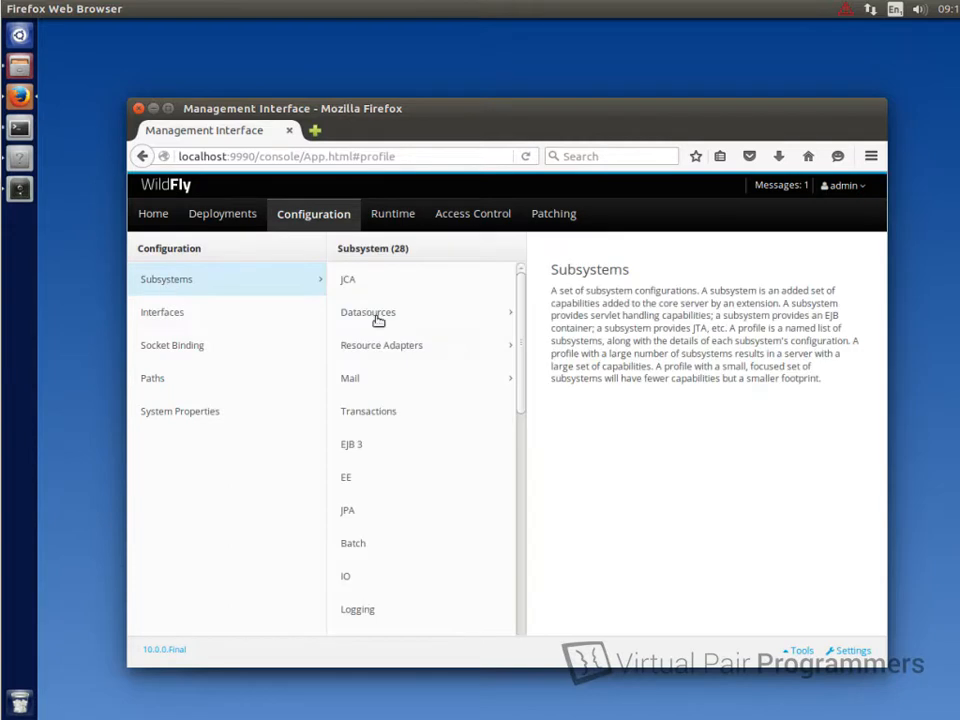
pyautogui.click(478, 312)
pyautogui.click(560, 280)
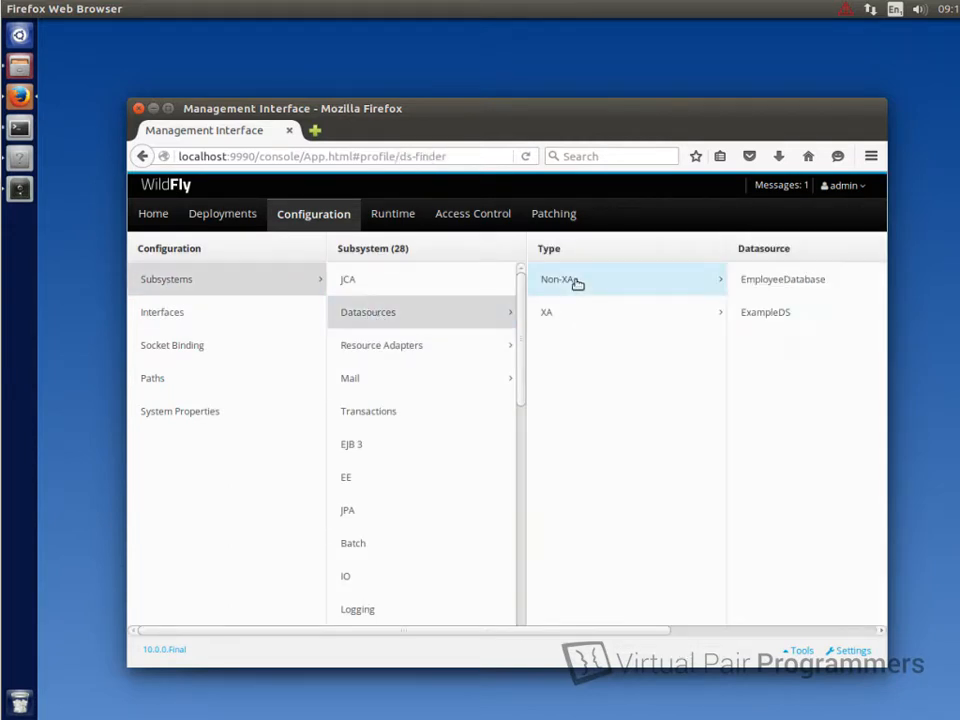
pyautogui.click(760, 279)
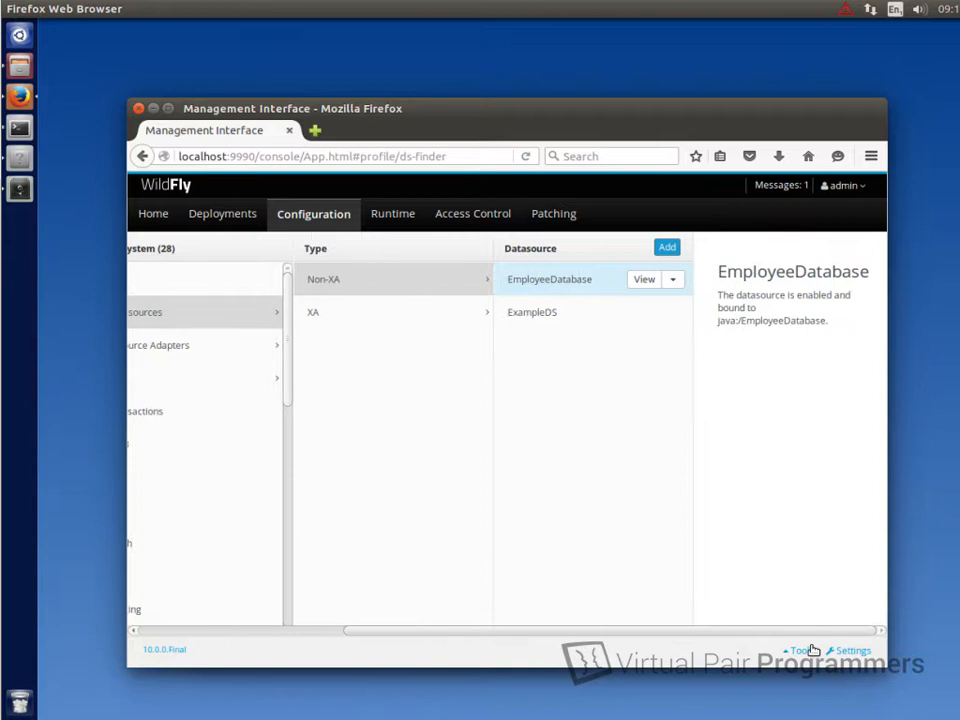
pyautogui.click(644, 279)
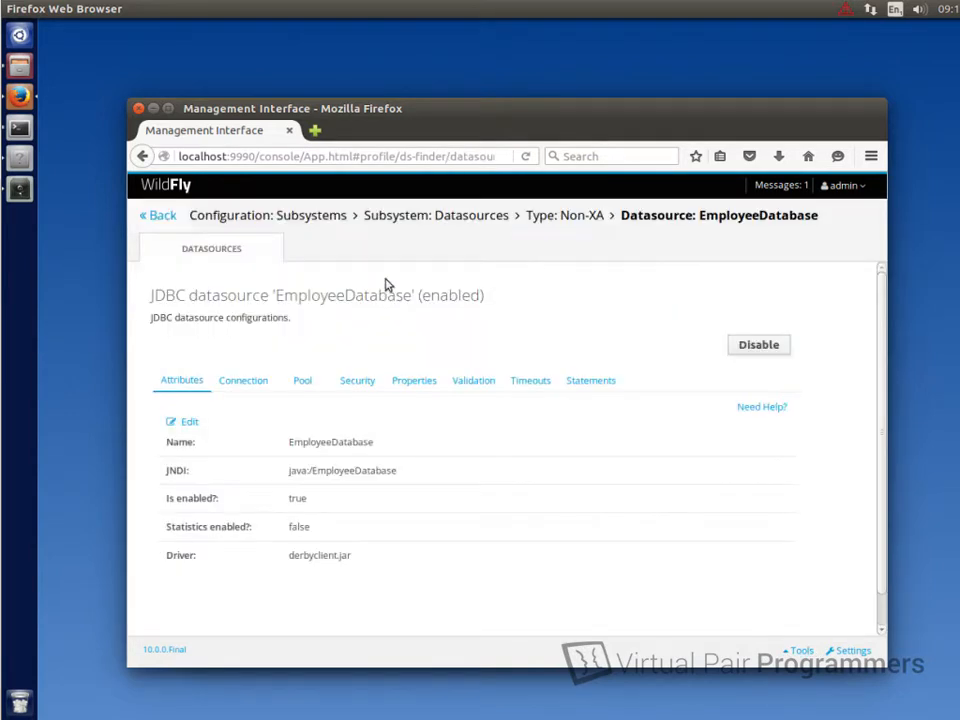
# Step: Test the EmployeeDatabase connection successfully, then show its pool settings (min 8, max 32)
pyautogui.click(243, 380)
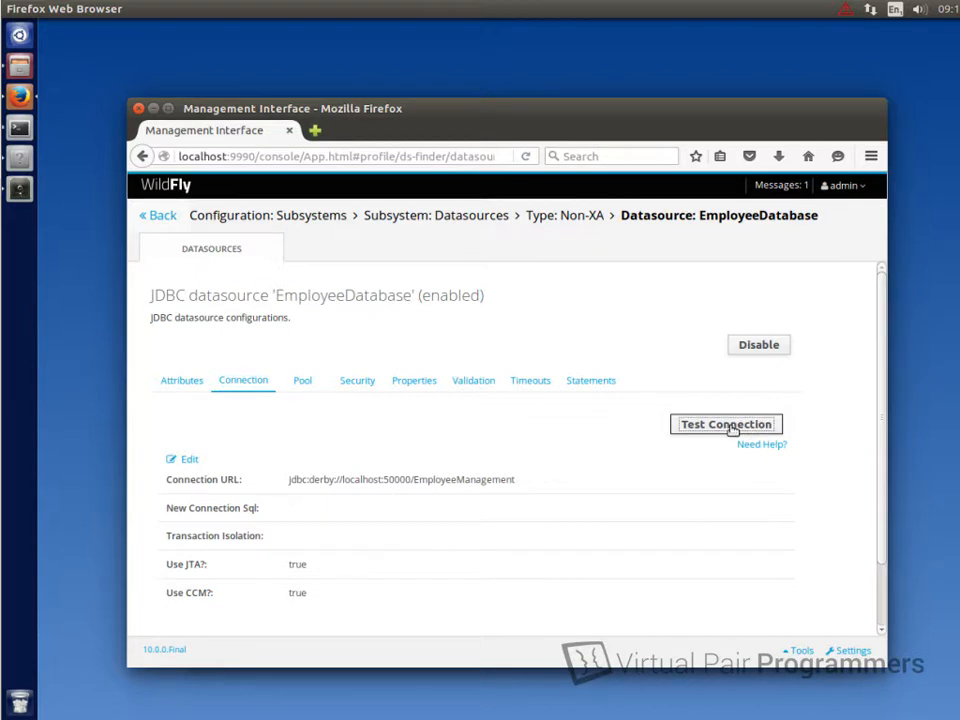
pyautogui.click(726, 424)
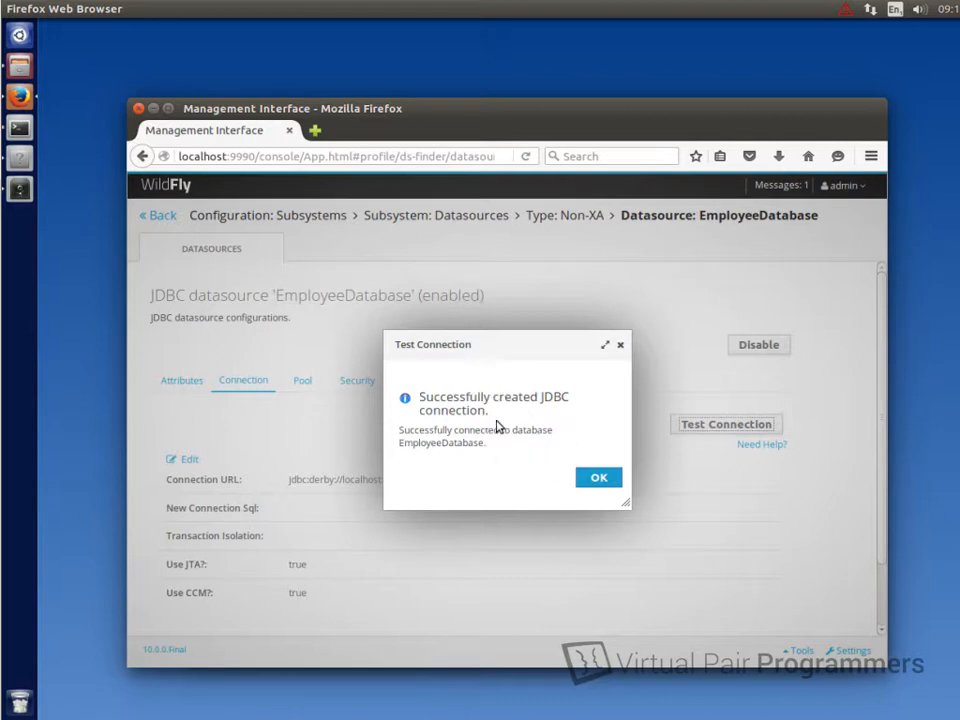
pyautogui.click(598, 477)
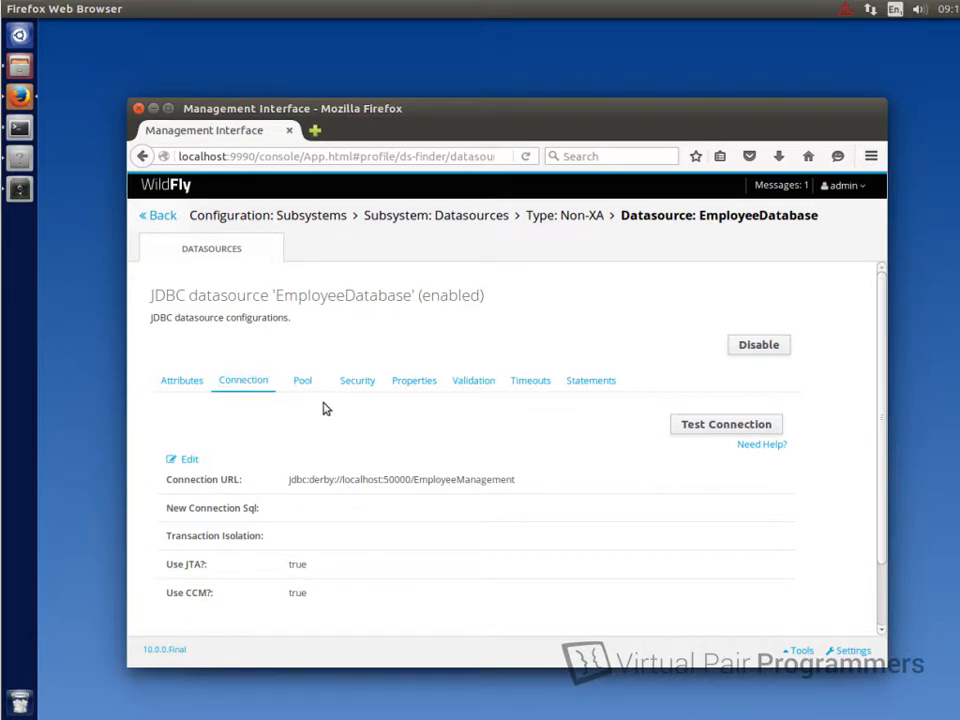
pyautogui.click(304, 381)
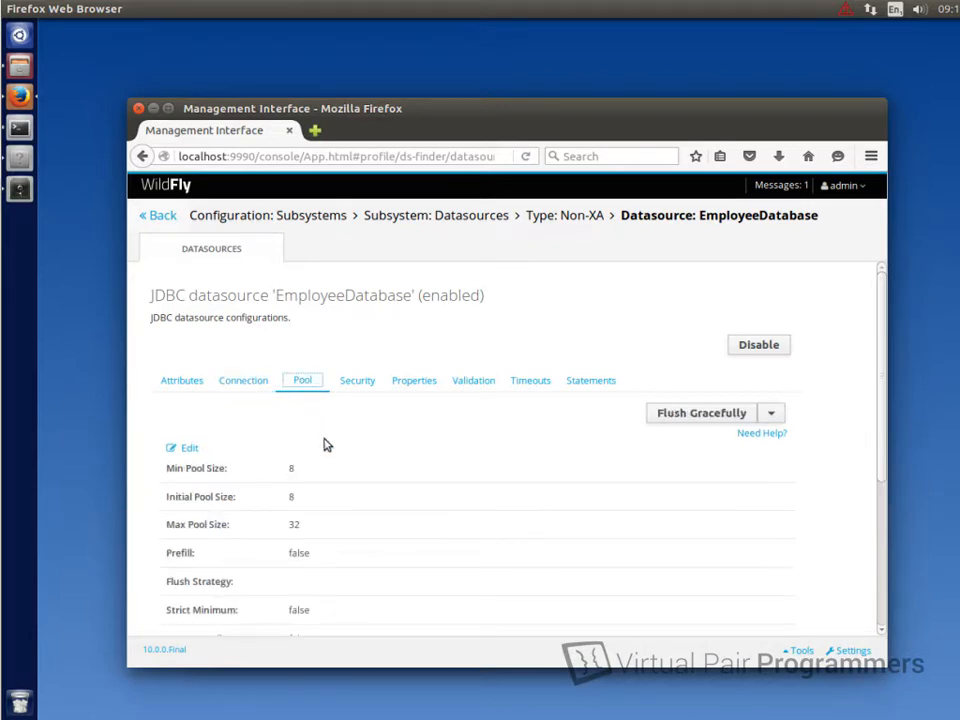
pyautogui.scroll(-2, 311, 467)
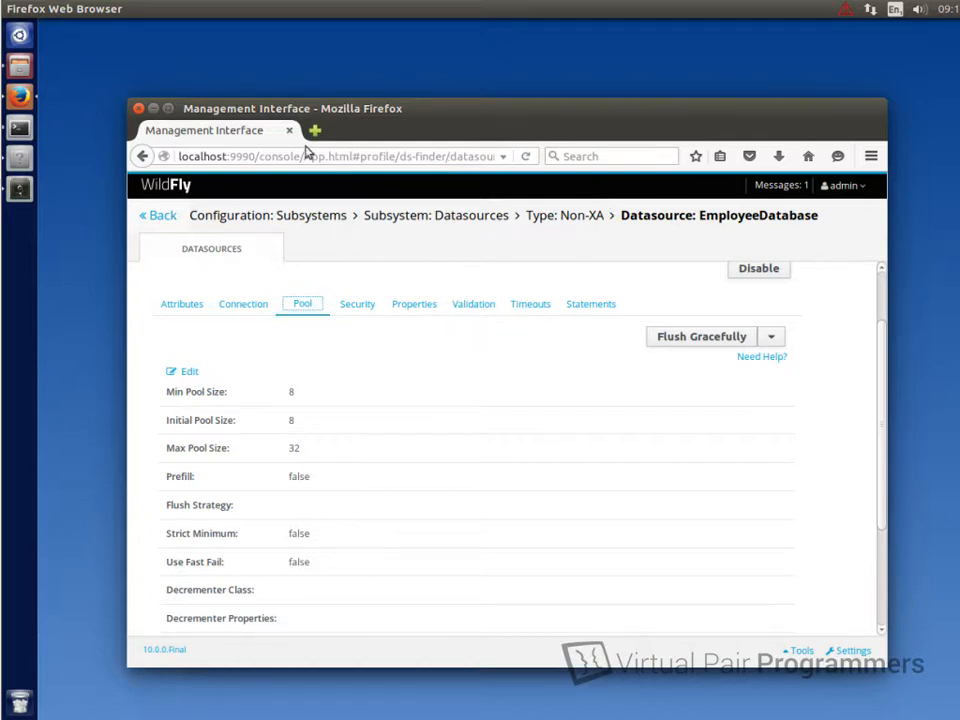
# Step: Minimise Firefox and select both EmployeeManagement project folders in chapter 1
pyautogui.click(154, 108)
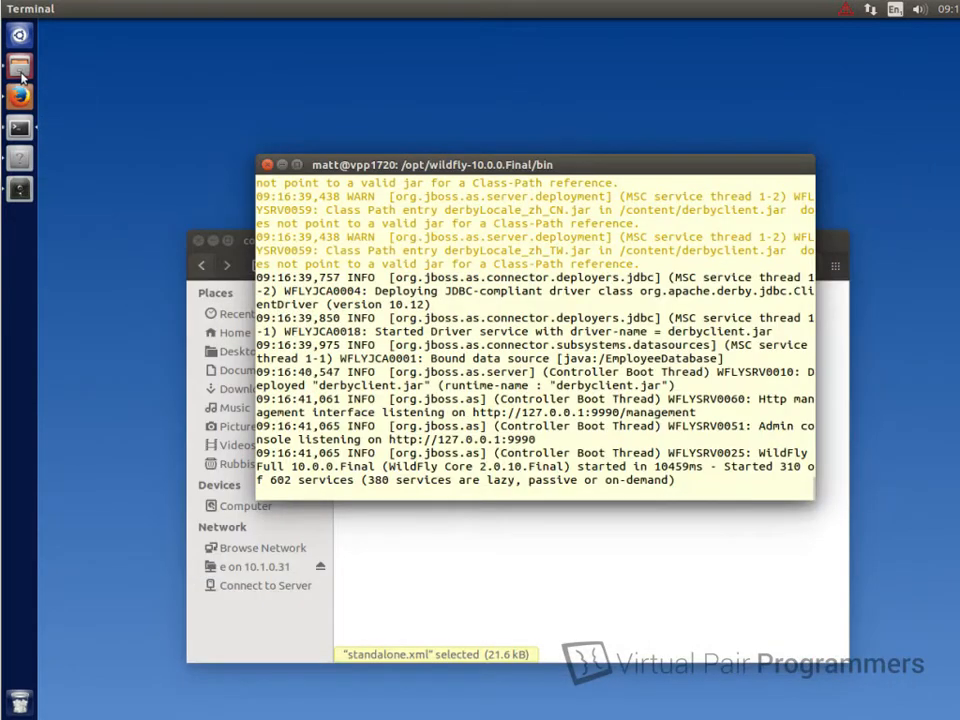
pyautogui.click(497, 333)
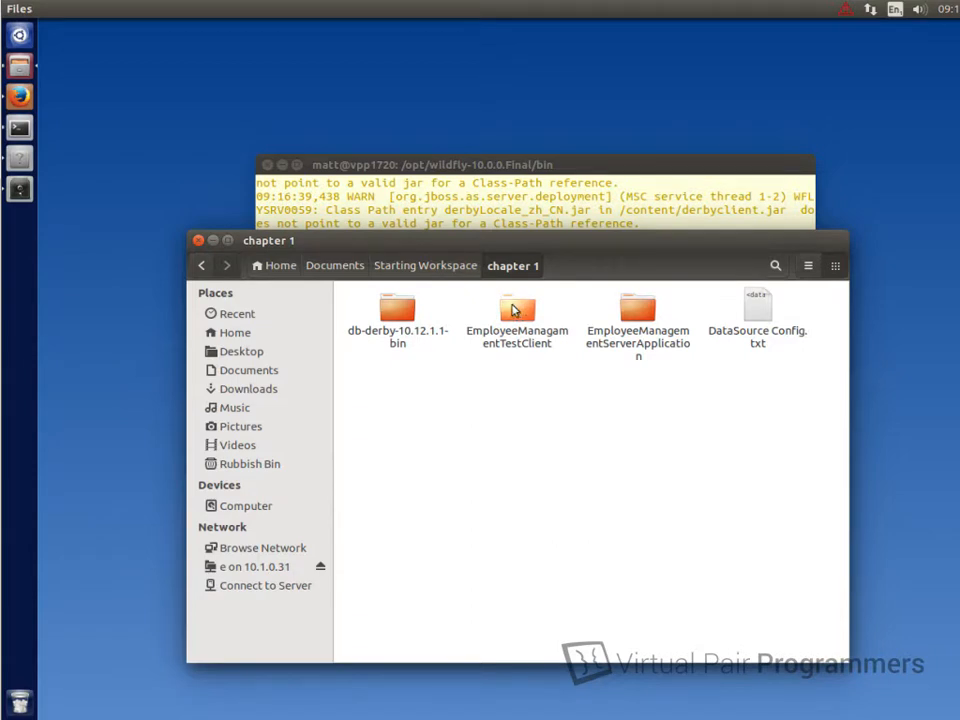
pyautogui.click(524, 318)
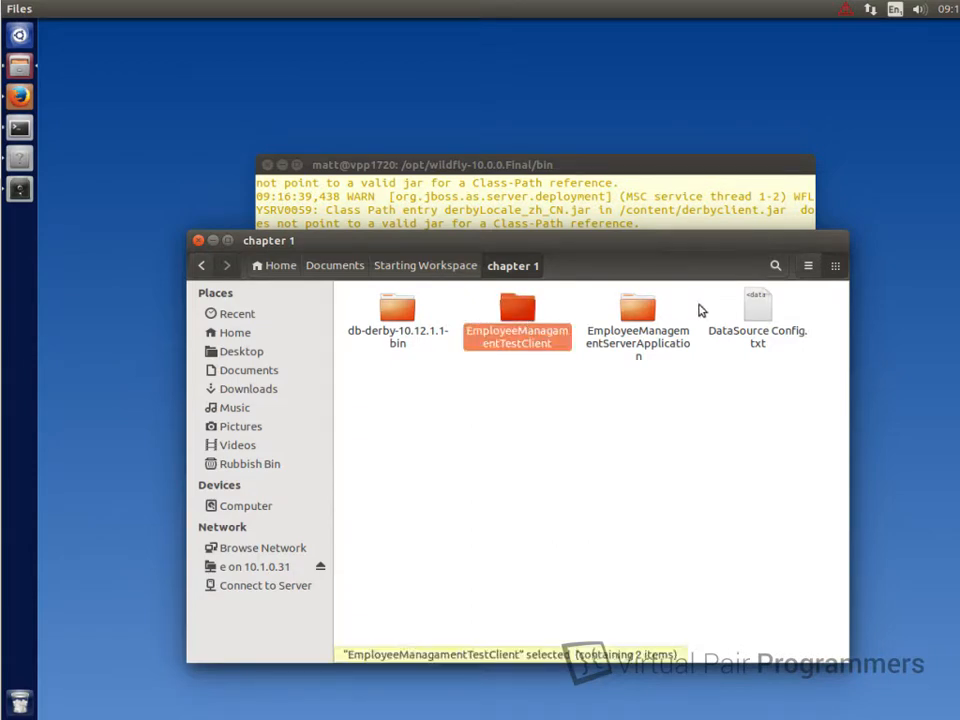
pyautogui.keyDown('ctrl'); pyautogui.click(638, 312); pyautogui.keyUp('ctrl')
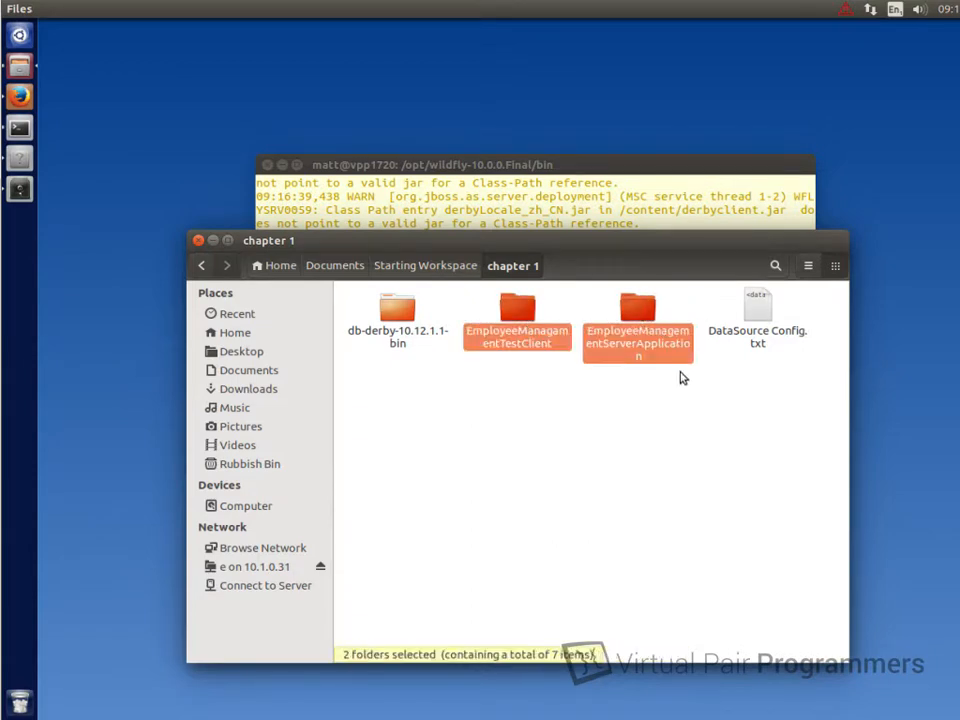
# Step: Paste the two project folders into the home workspace folder
pyautogui.click(235, 332)
pyautogui.doubleClick(397, 430)
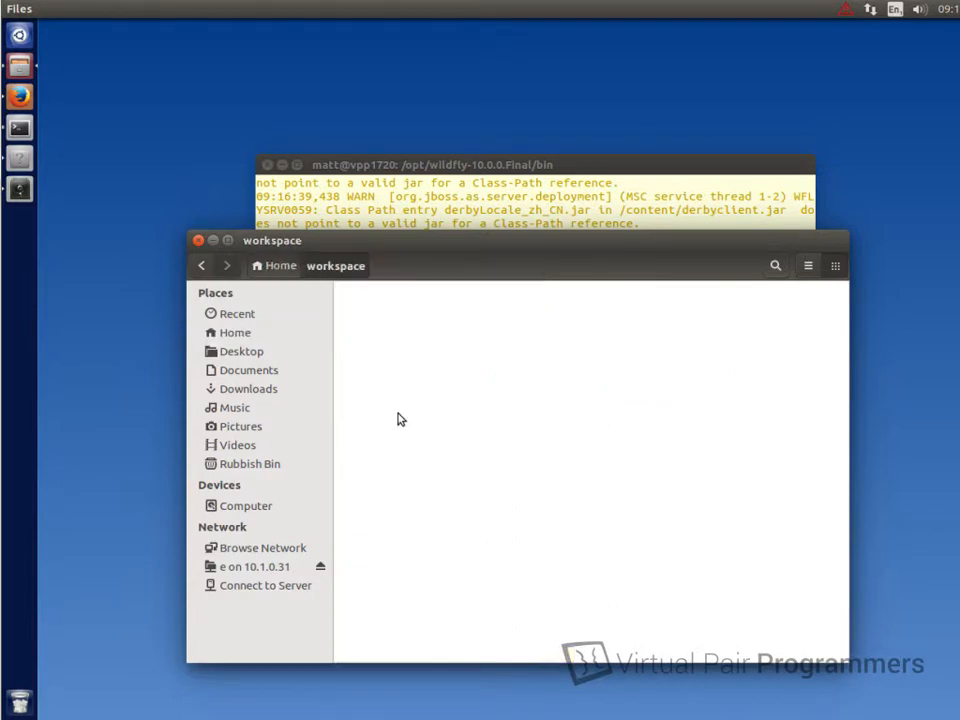
pyautogui.hotkey('ctrl', 'v')
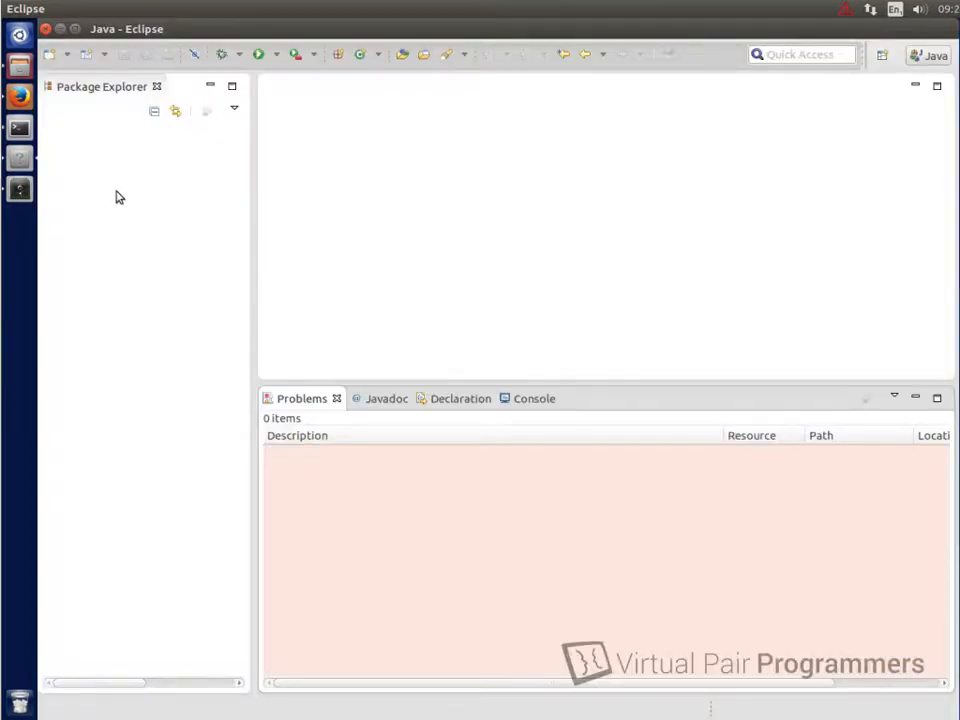
# Step: Create the Java project EmployeeManagementServerApplication from the workspace folder
pyautogui.rightClick(125, 170)
pyautogui.moveTo(190, 177)
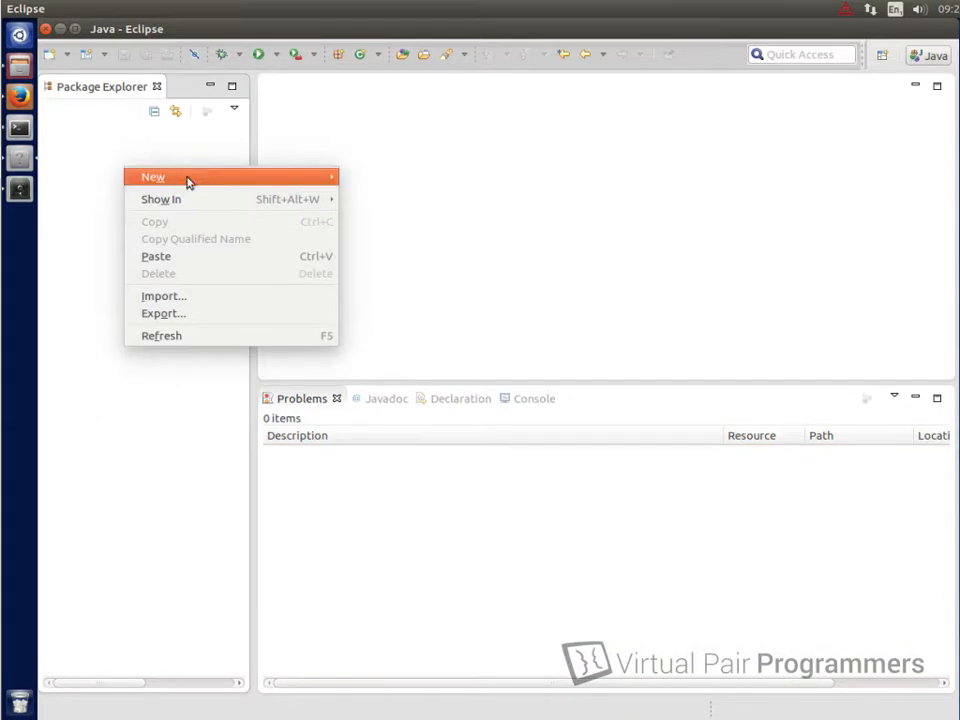
pyautogui.click(387, 177)
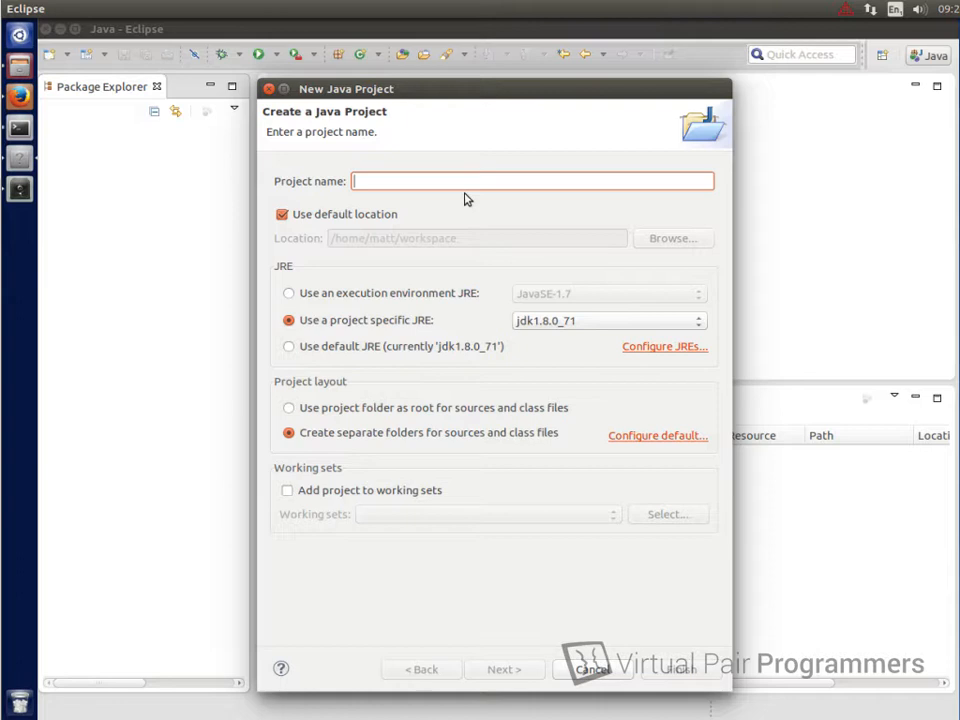
pyautogui.write('Employ')
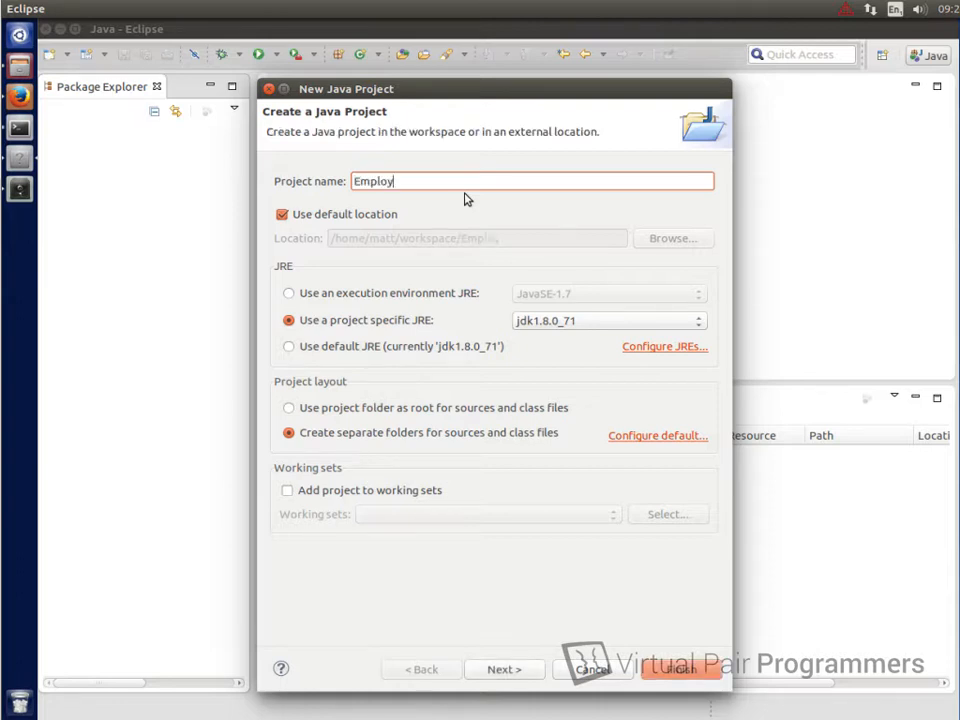
pyautogui.write('eeManagement')
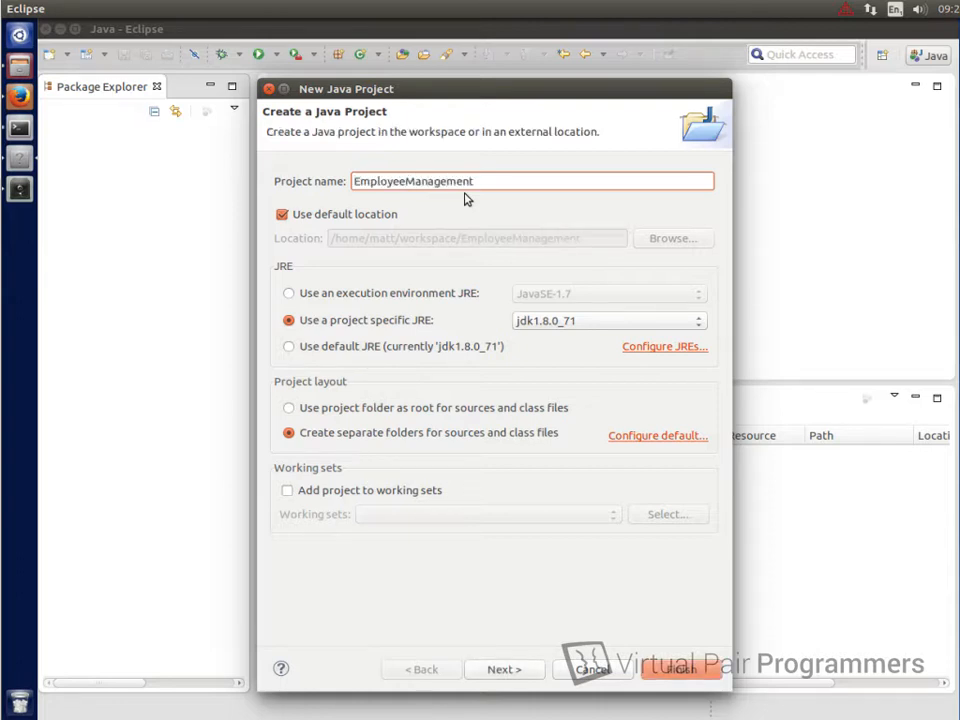
pyautogui.write('ServerApplica')
pyautogui.write('tion')
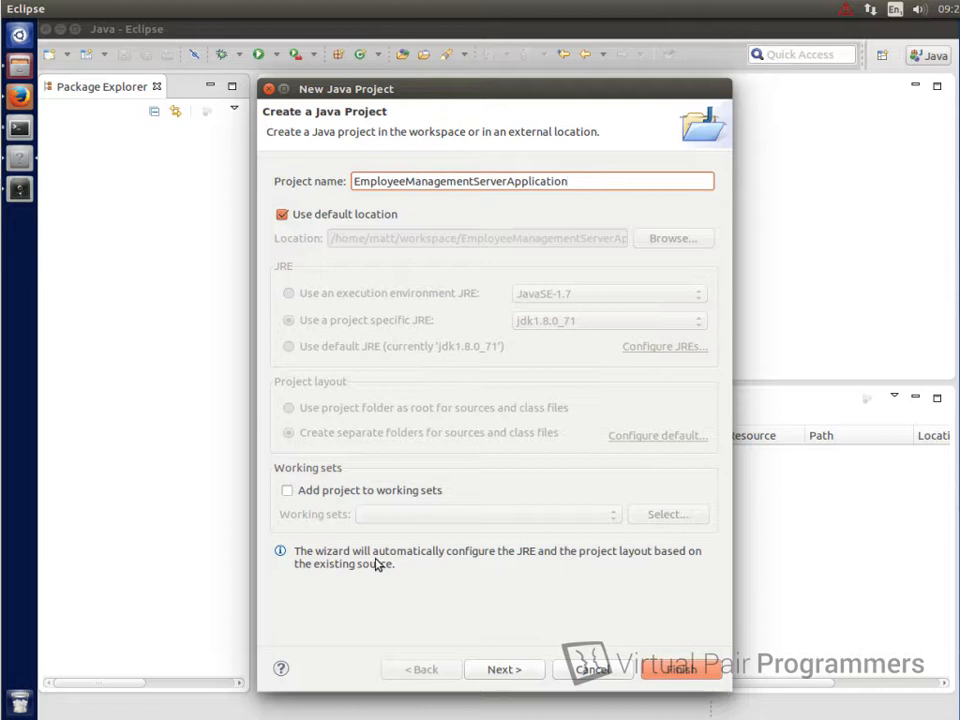
pyautogui.click(683, 668)
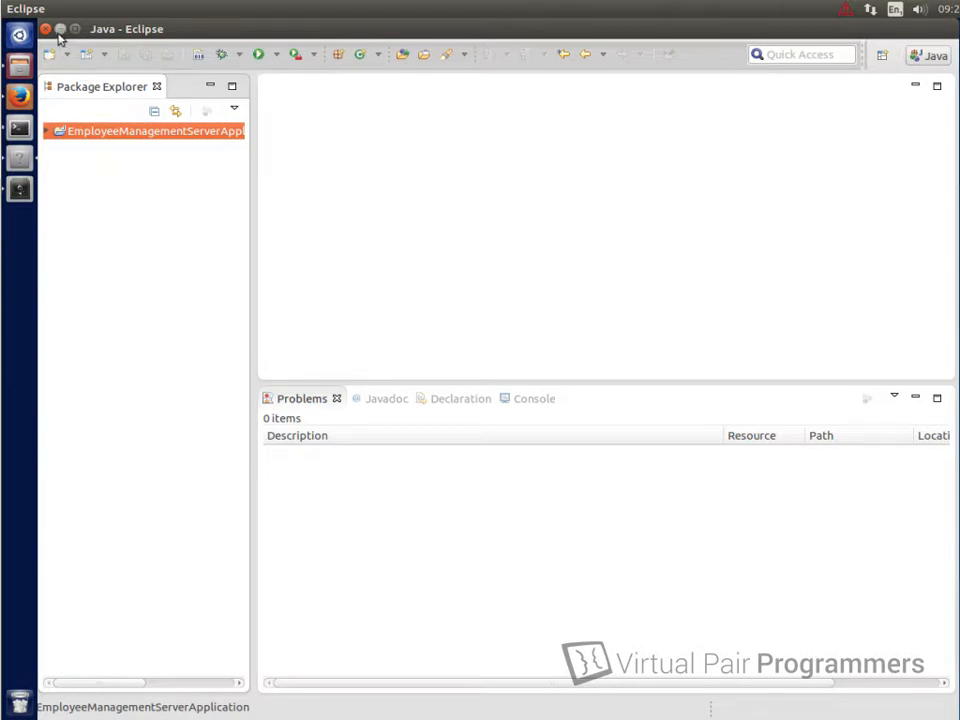
# Step: Create the Java project EmployeeManagementTestClient alongside it
pyautogui.rightClick(137, 185)
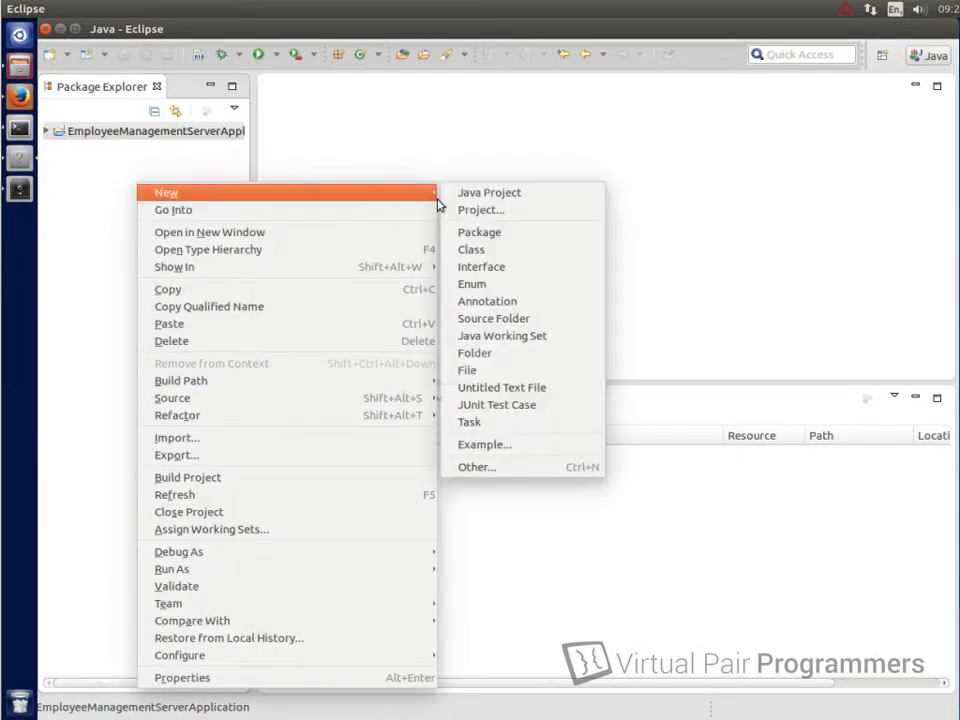
pyautogui.click(490, 193)
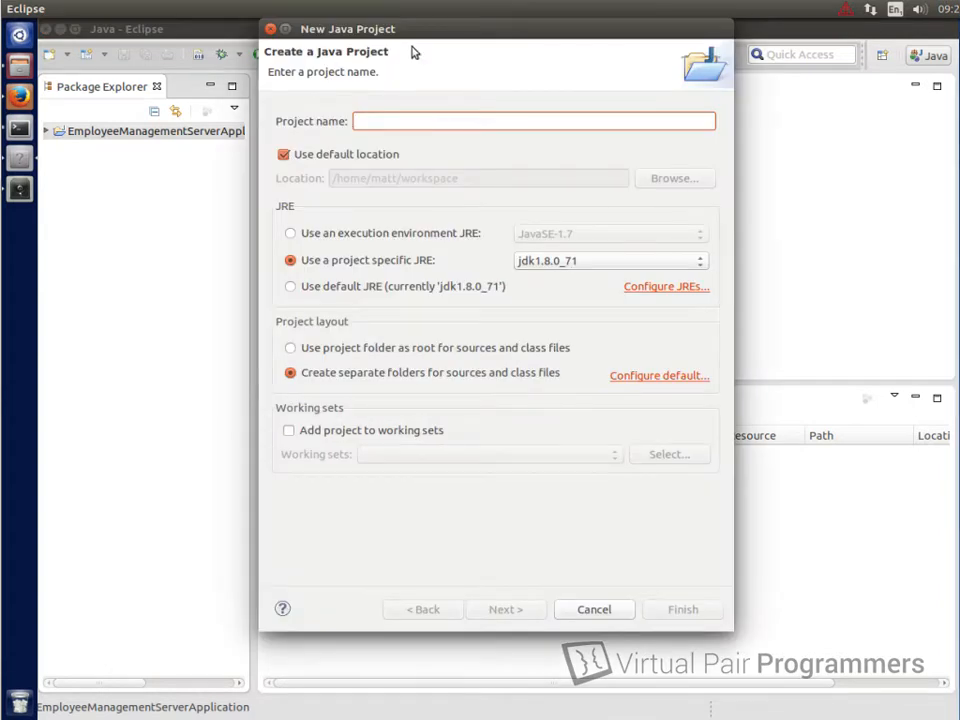
pyautogui.write('Em')
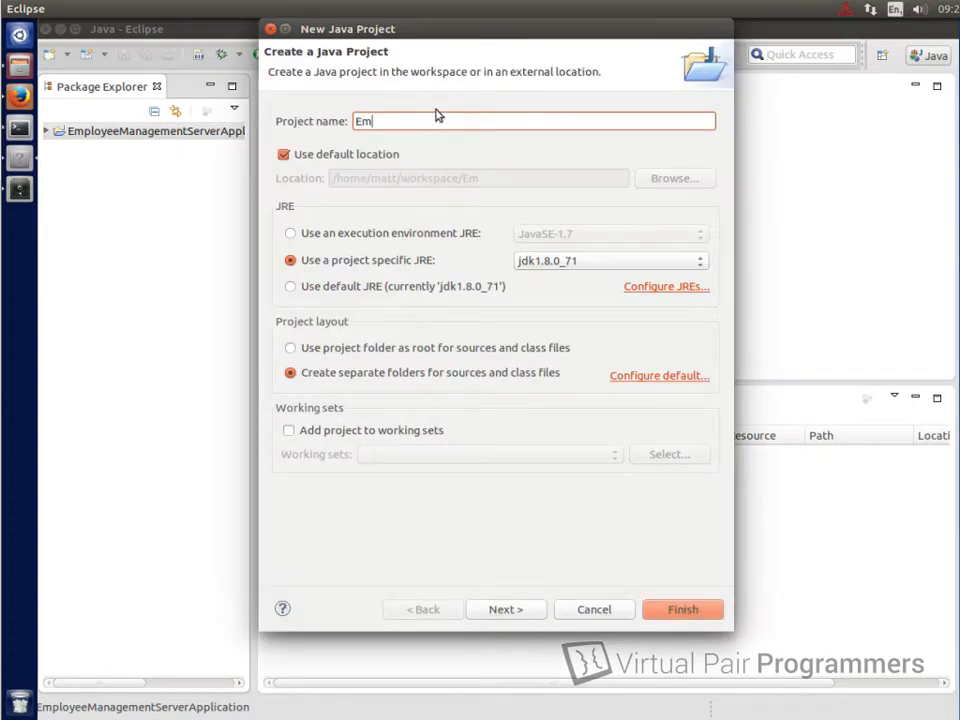
pyautogui.write('ployeeM')
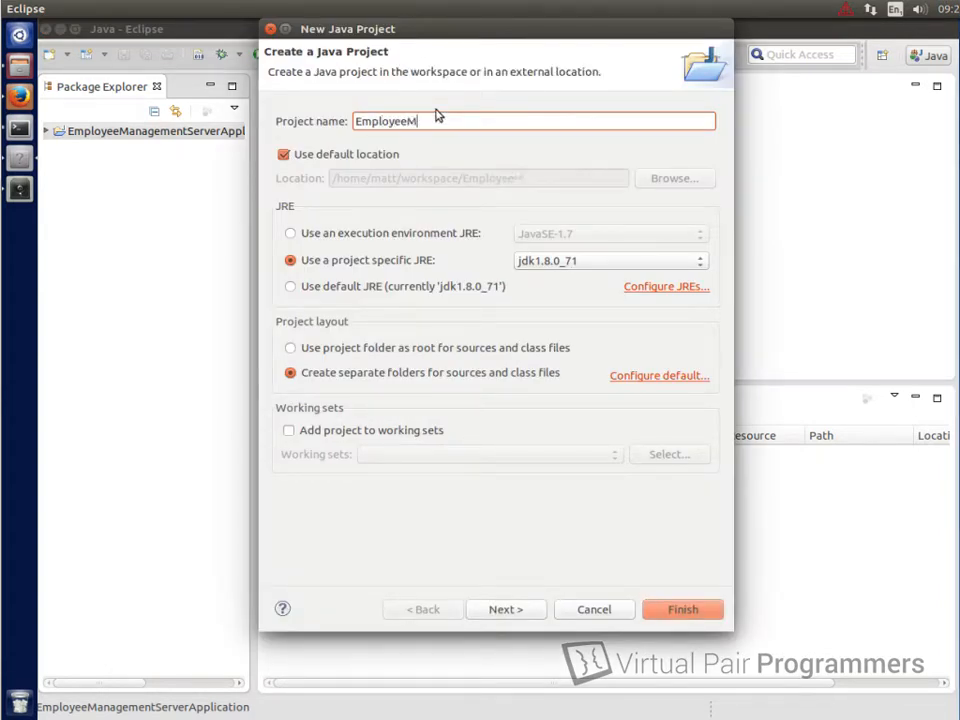
pyautogui.write('anagementTest')
pyautogui.write('Client')
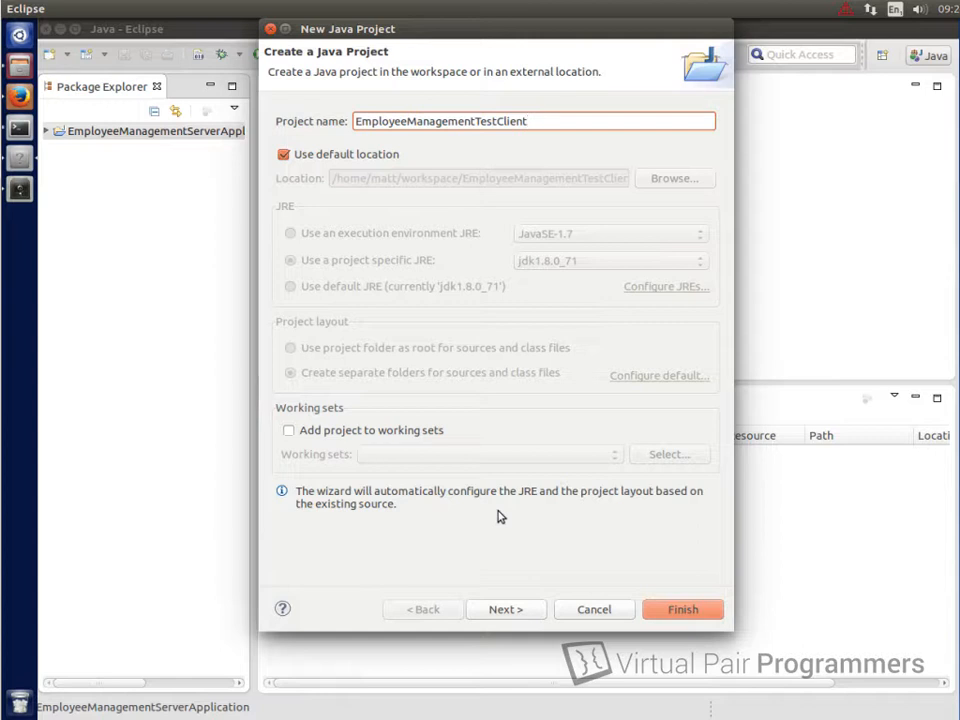
pyautogui.click(683, 609)
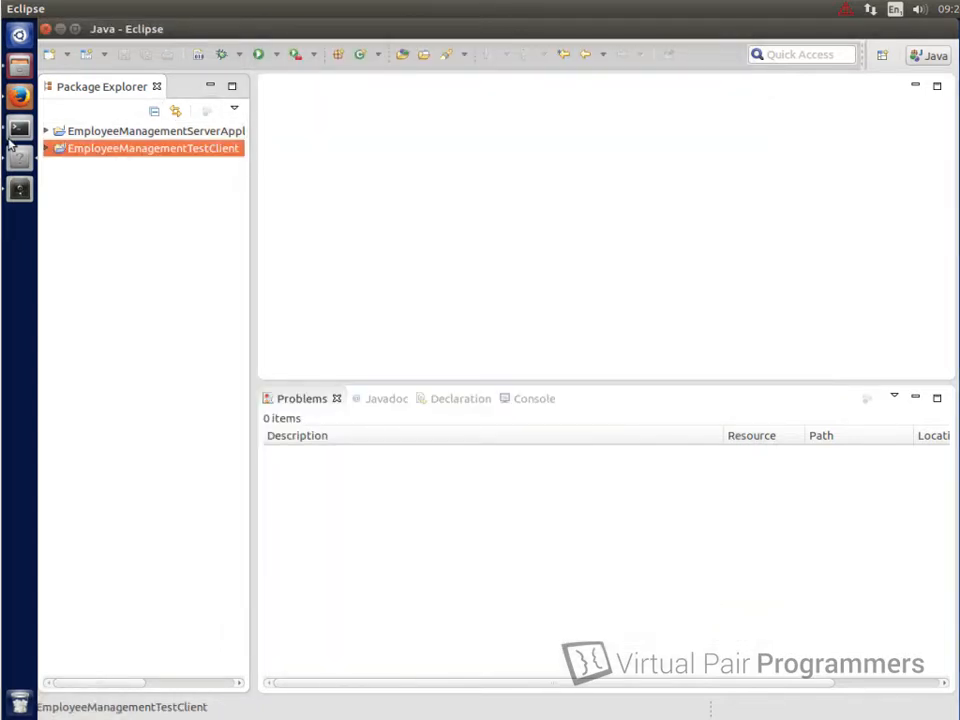
# Step: Expand the server project's src packages and select its build.xml
pyautogui.click(47, 131)
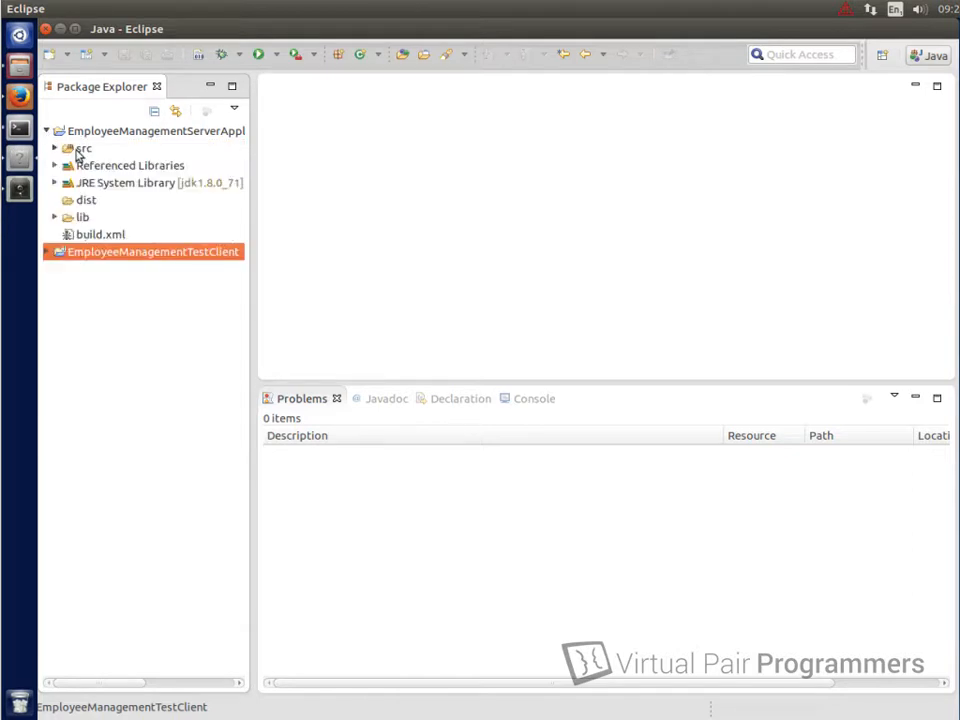
pyautogui.click(55, 148)
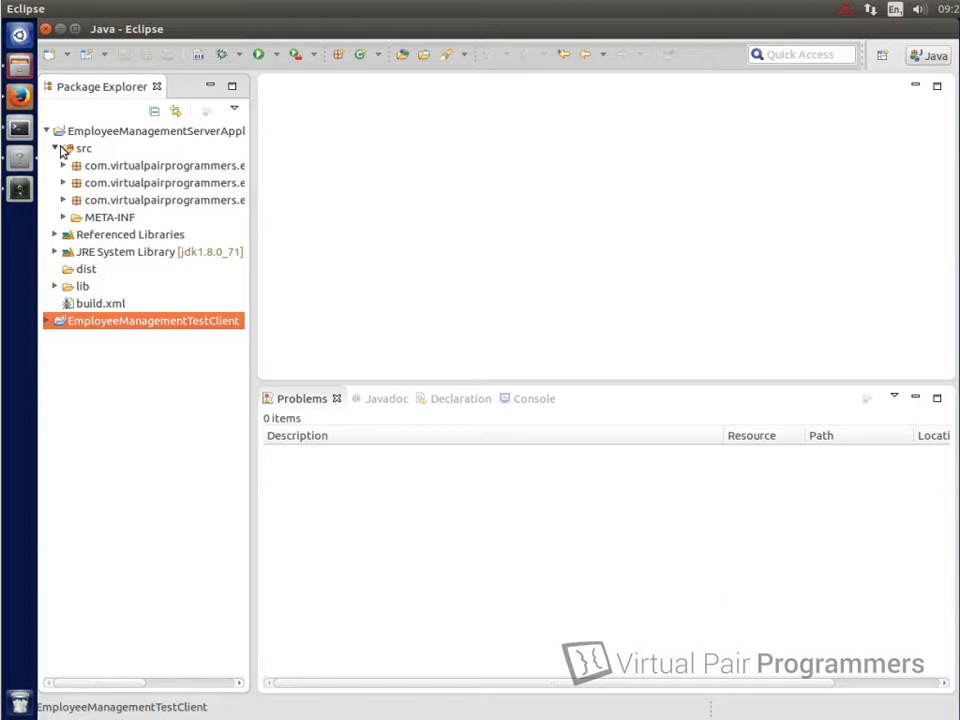
pyautogui.click(100, 303)
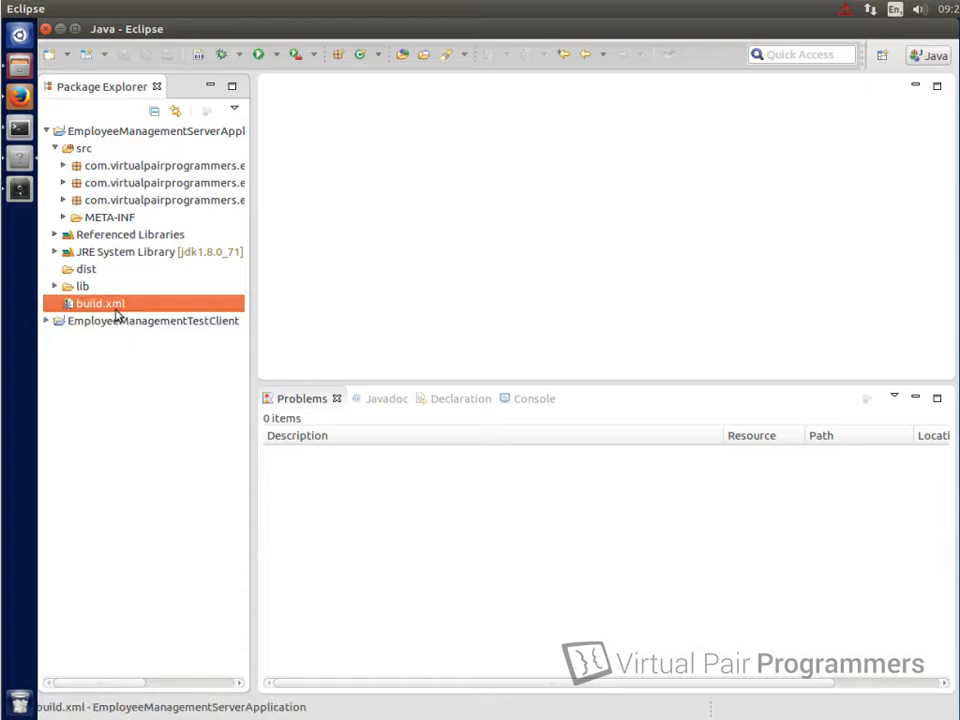
pyautogui.doubleClick(100, 303)
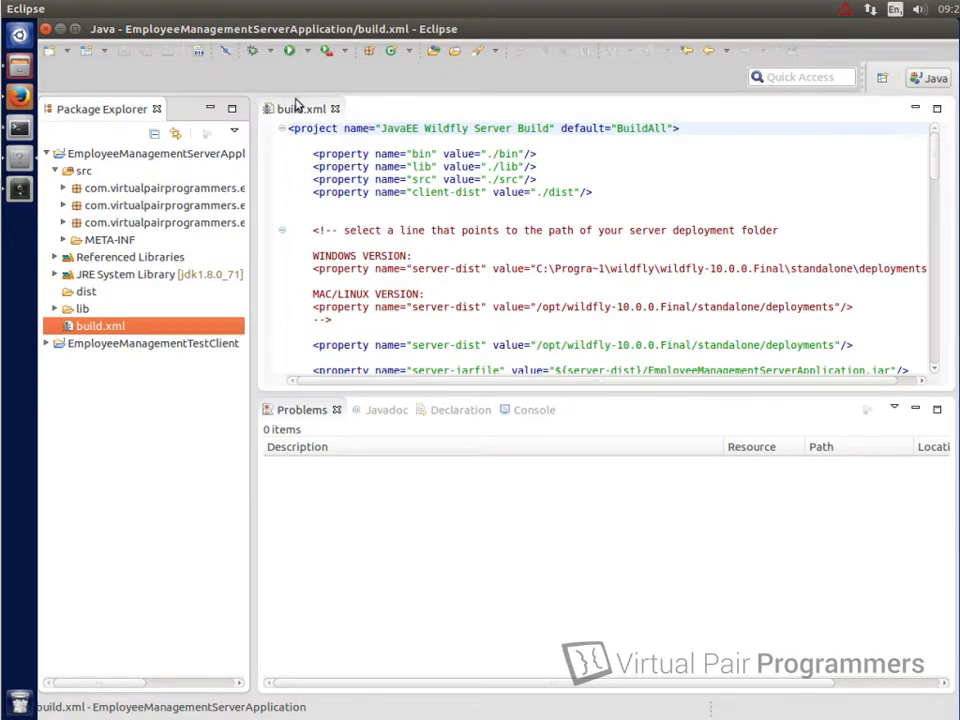
pyautogui.doubleClick(296, 110)
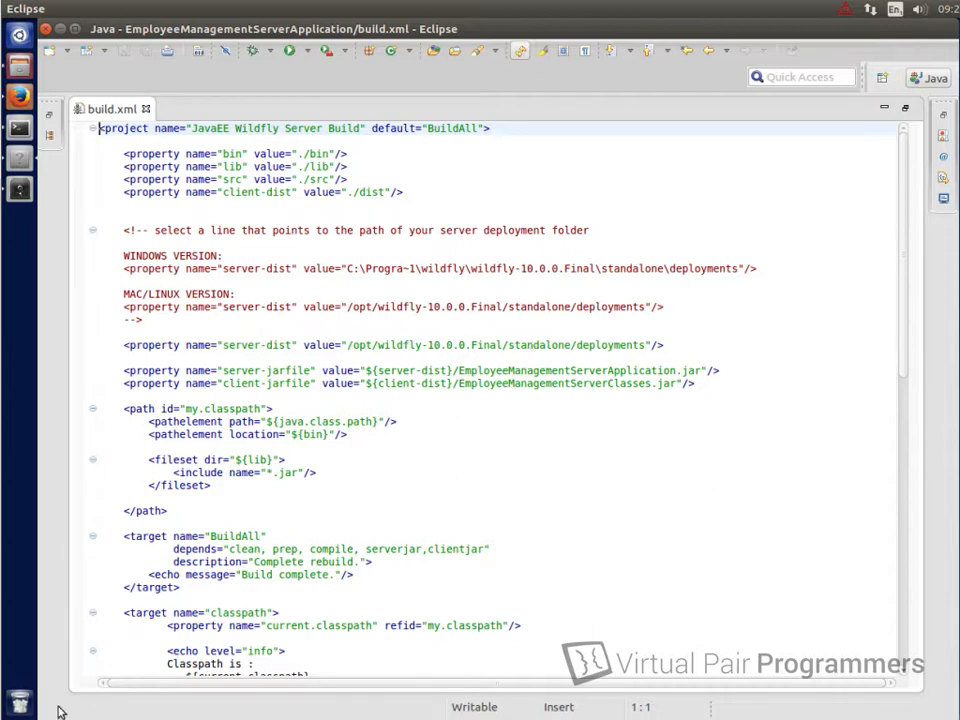
pyautogui.click(360, 179)
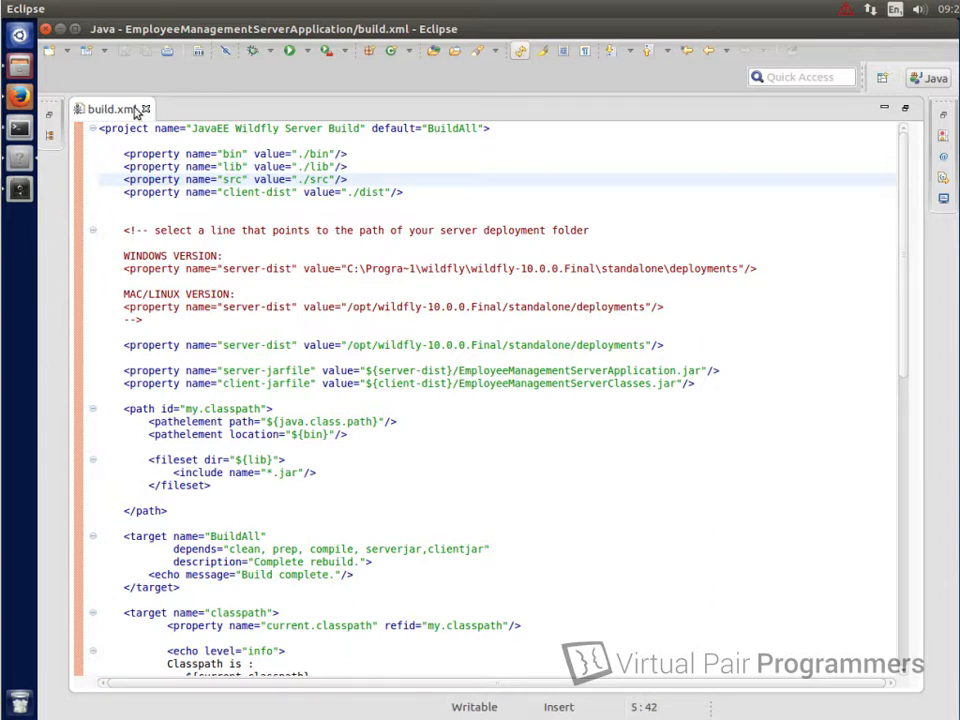
# Step: Run build.xml as an Ant Build and check the WildFly terminal log for the deployed jar
pyautogui.hotkey('ctrl', 'w')
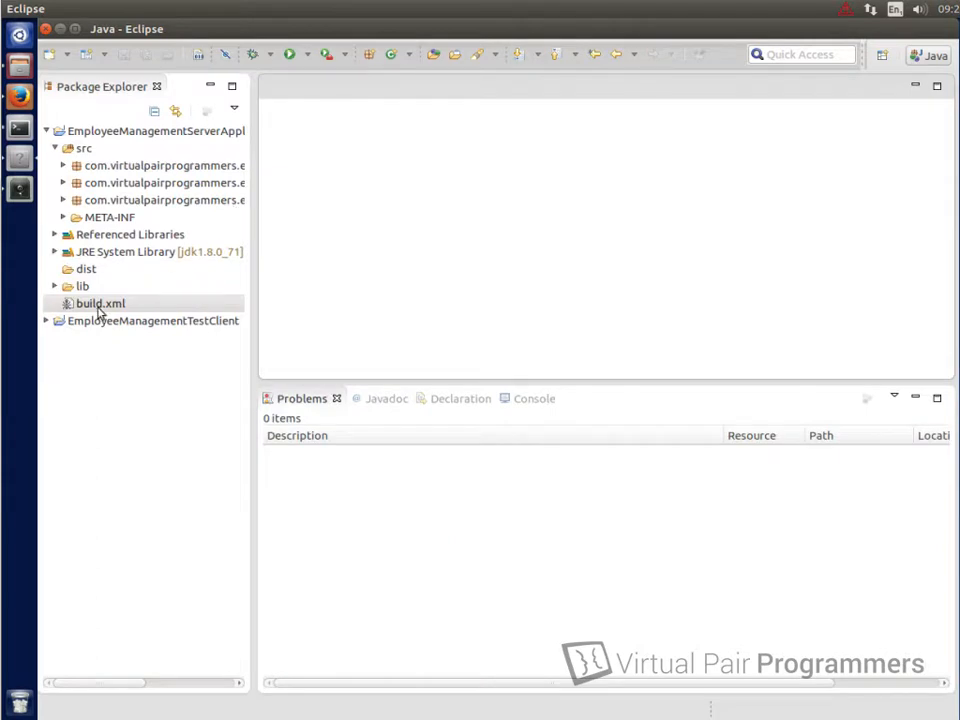
pyautogui.rightClick(100, 305)
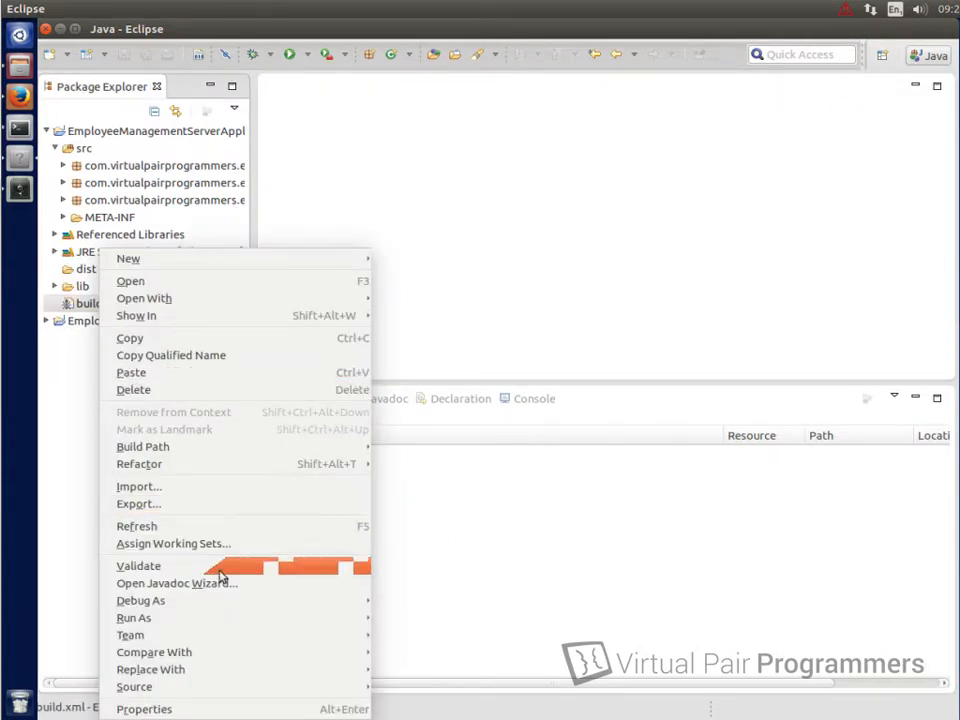
pyautogui.moveTo(134, 618)
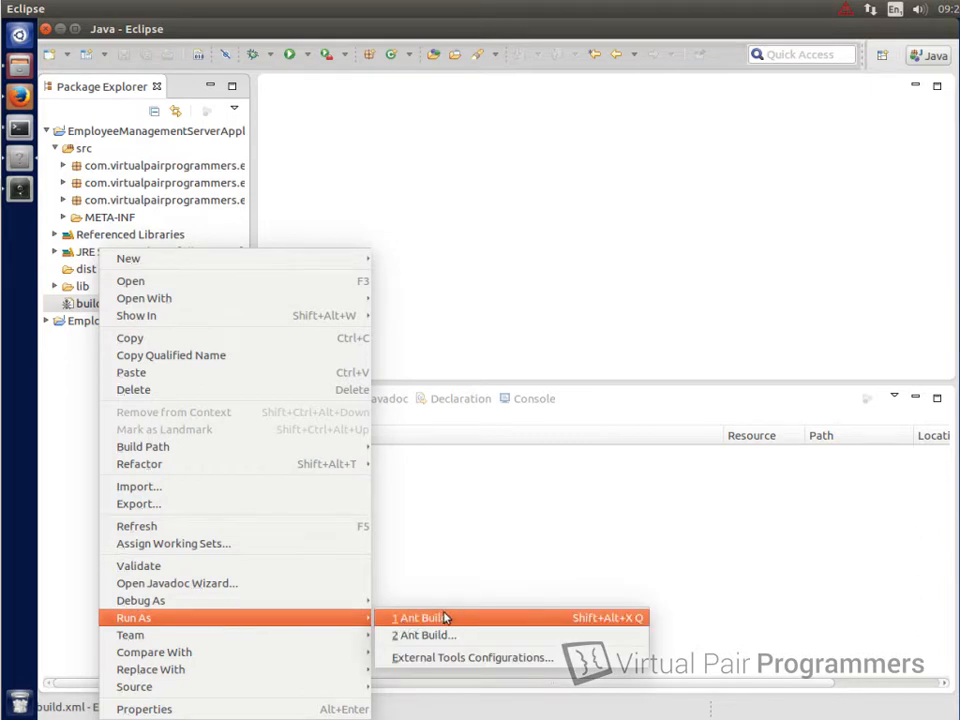
pyautogui.click(445, 618)
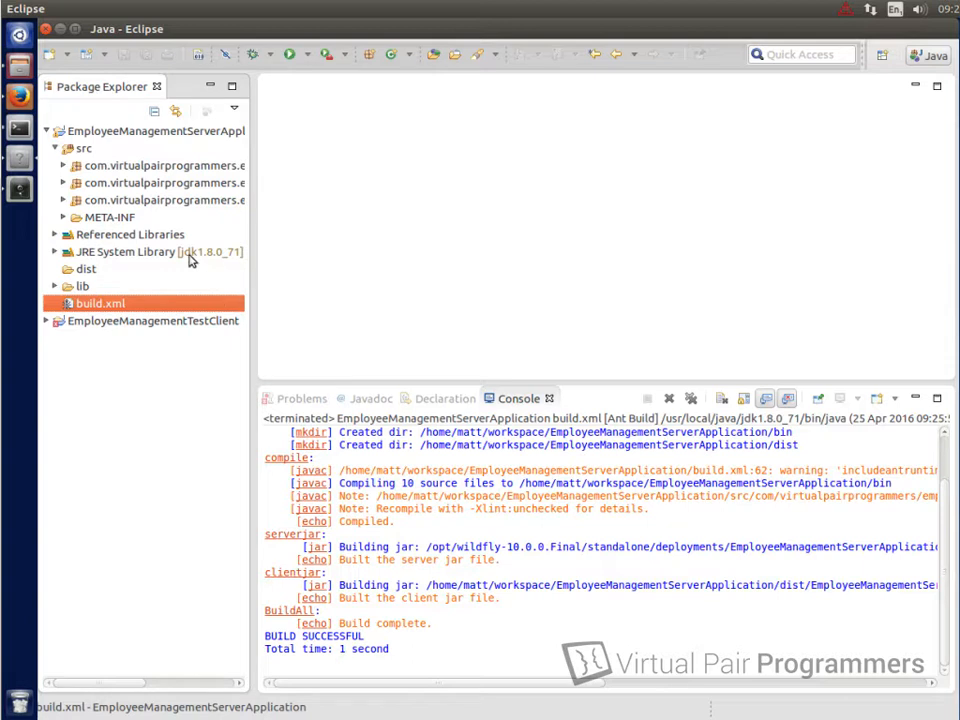
pyautogui.click(19, 130)
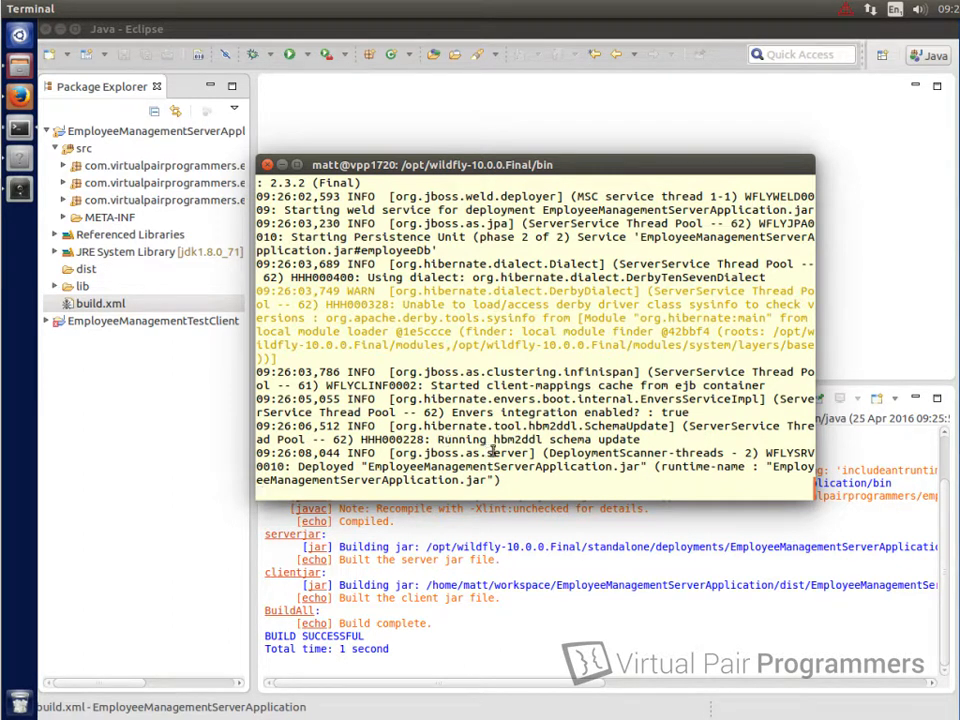
# Step: In the management console go back and open Runtime > Subsystems > JNDI View
pyautogui.click(22, 97)
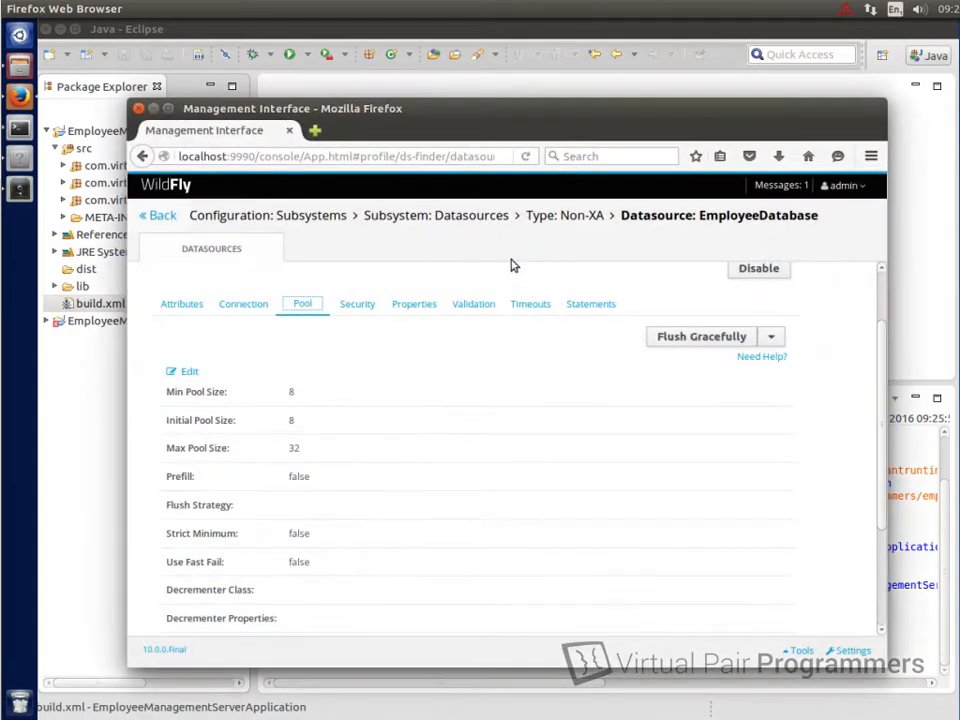
pyautogui.click(160, 215)
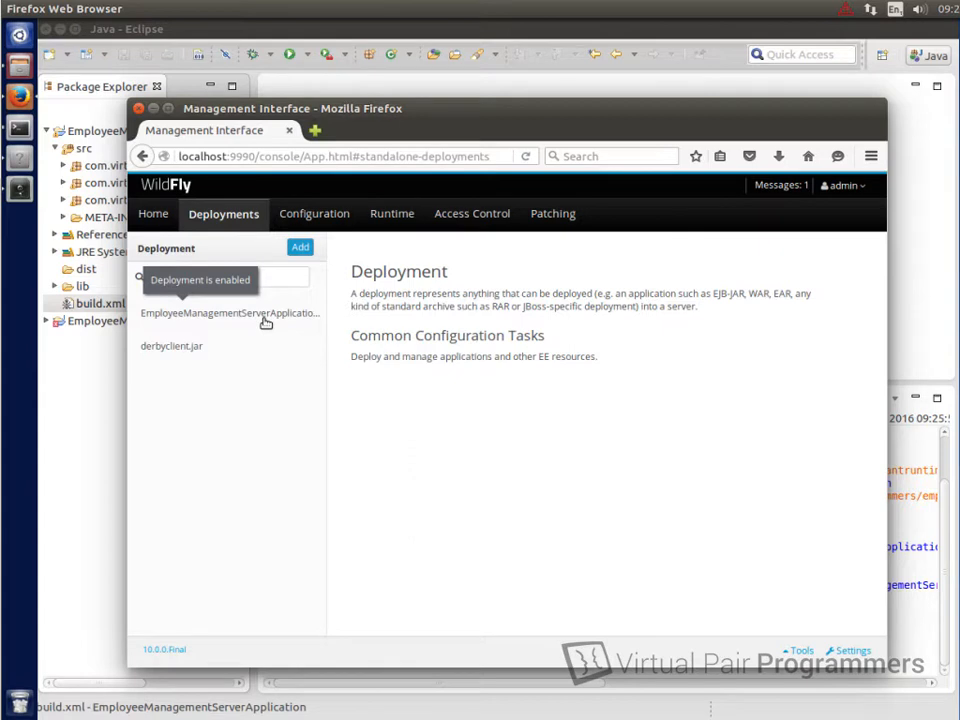
pyautogui.click(390, 215)
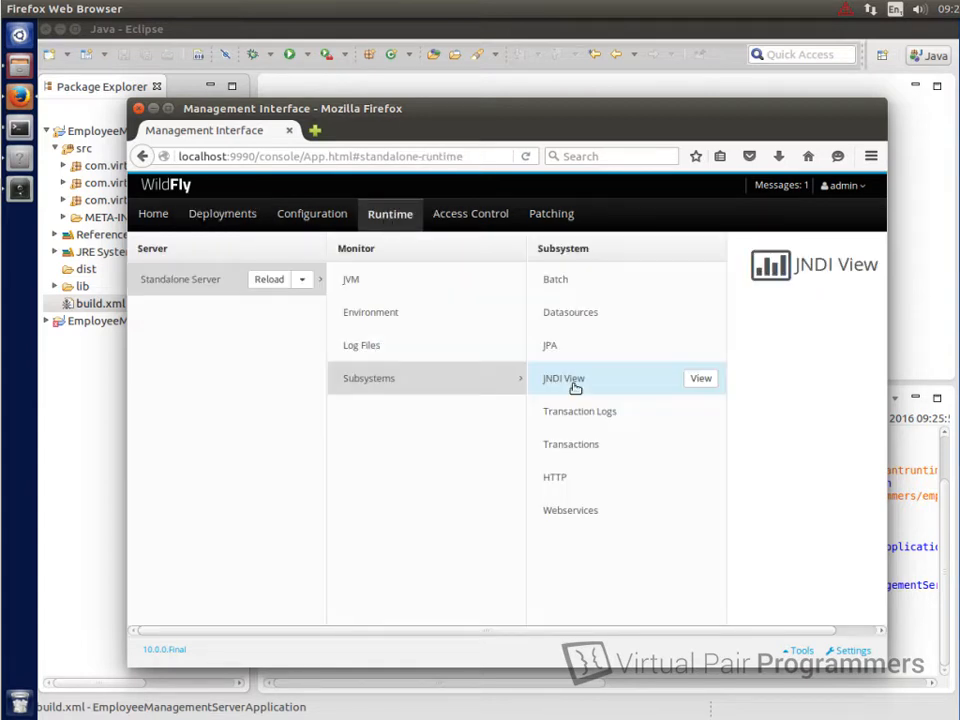
pyautogui.click(700, 378)
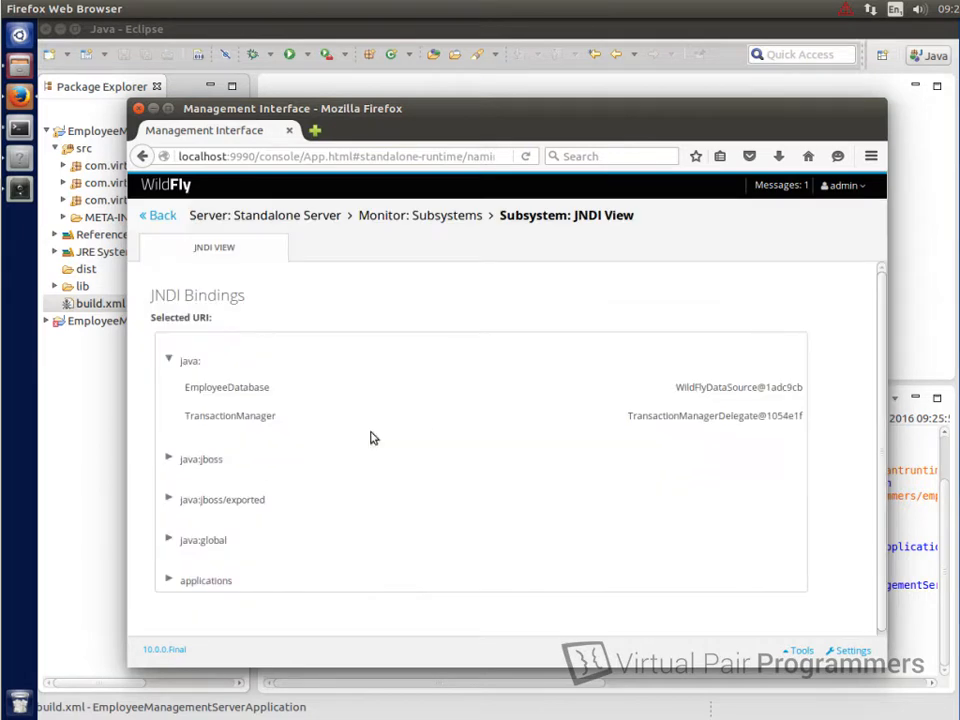
# Step: Expand java:jboss/exported to the EmployeeManagementImplementation binding, then return to Eclipse
pyautogui.click(175, 499)
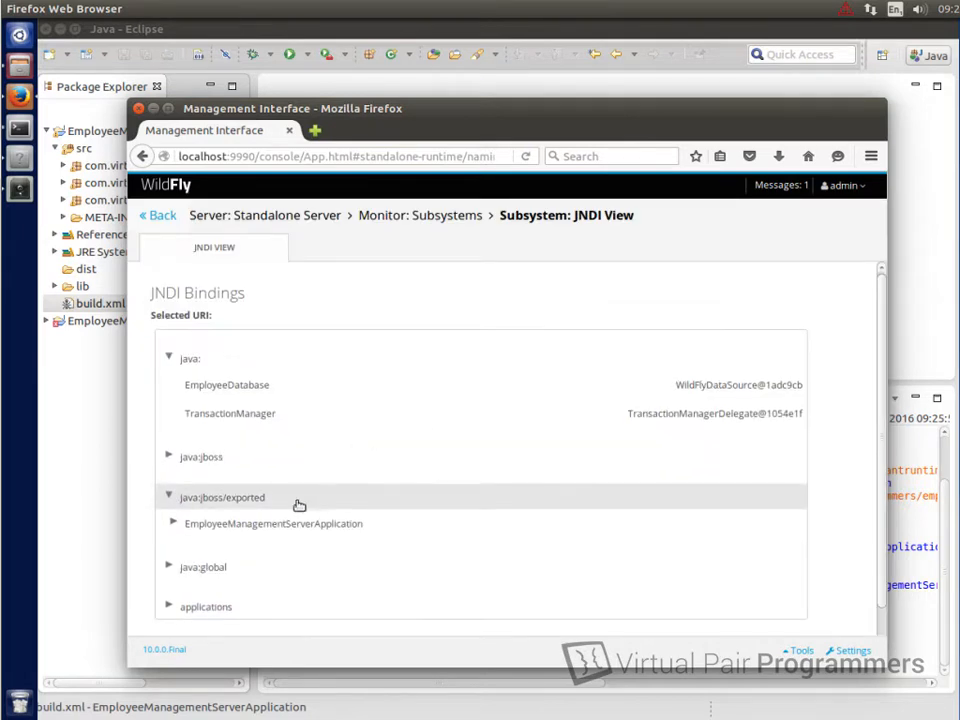
pyautogui.scroll(-1, 300, 500)
pyautogui.click(172, 472)
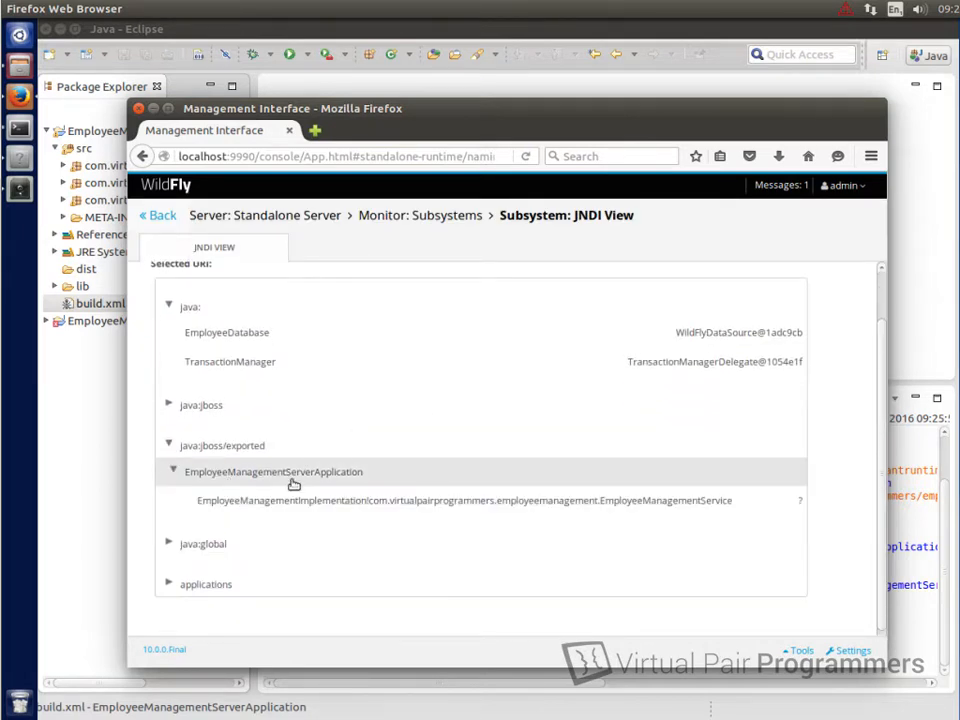
pyautogui.click(304, 502)
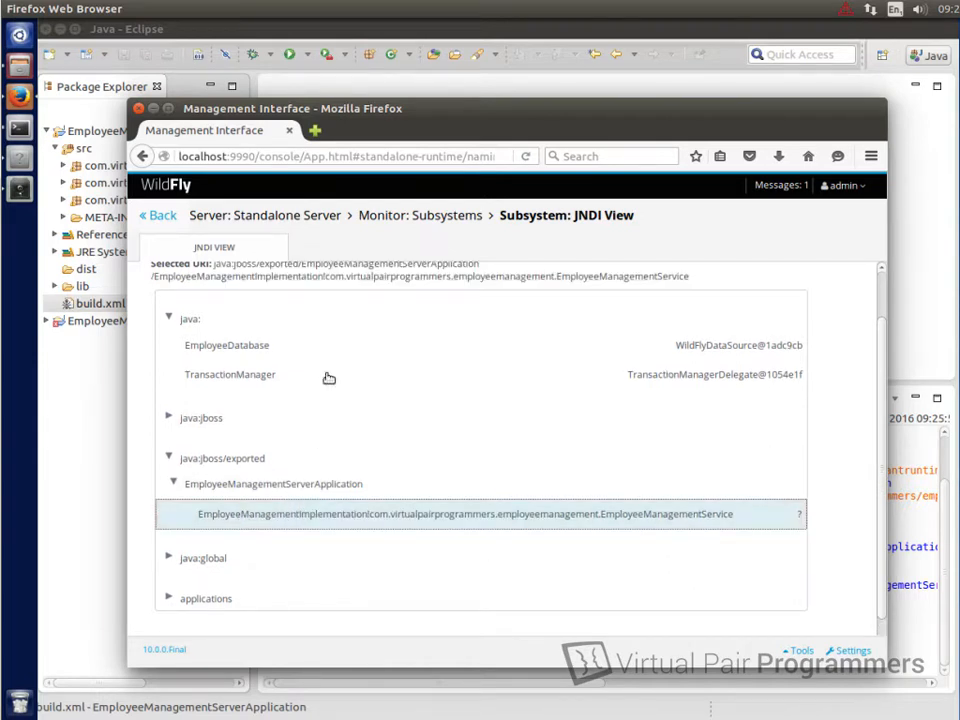
pyautogui.scroll(1, 250, 286)
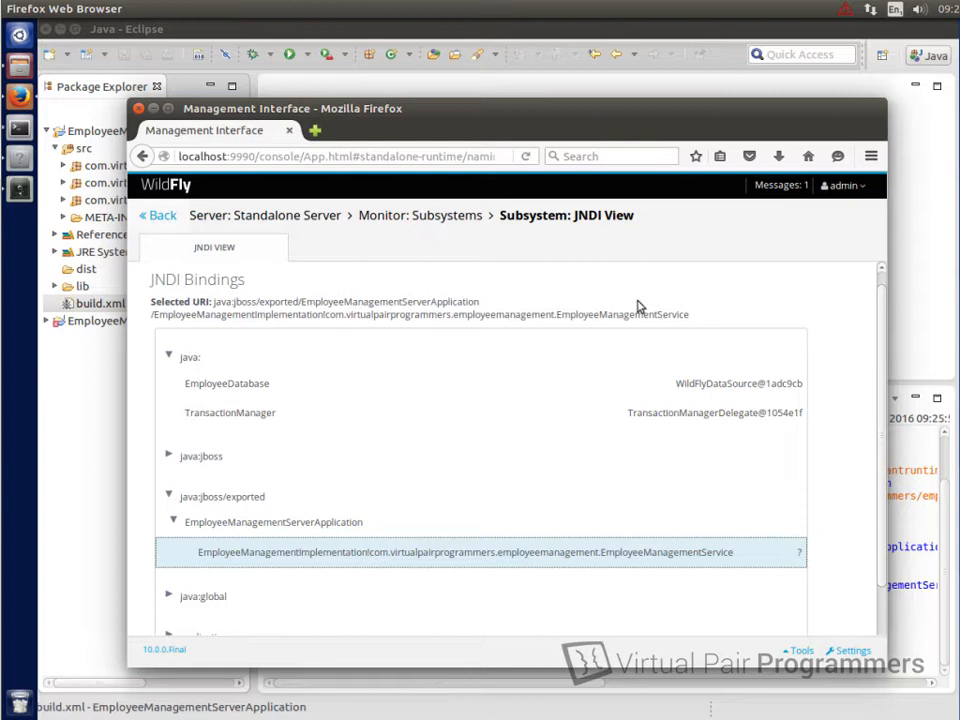
pyautogui.click(100, 321)
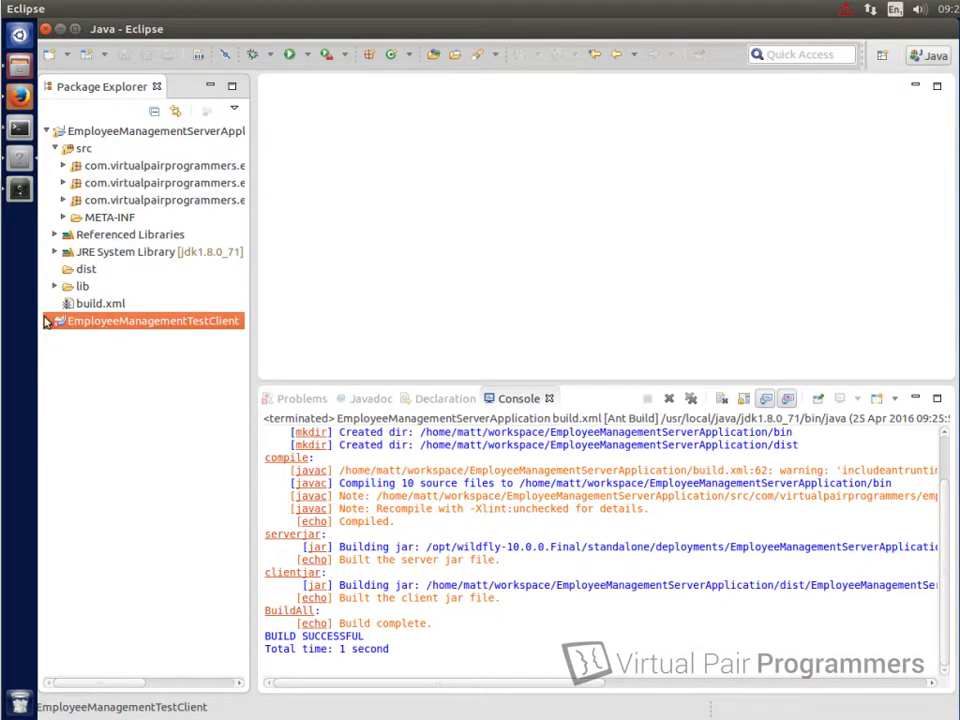
# Step: Reveal the test client's Main.java and list its eight compile errors in Problems
pyautogui.click(46, 321)
pyautogui.click(54, 339)
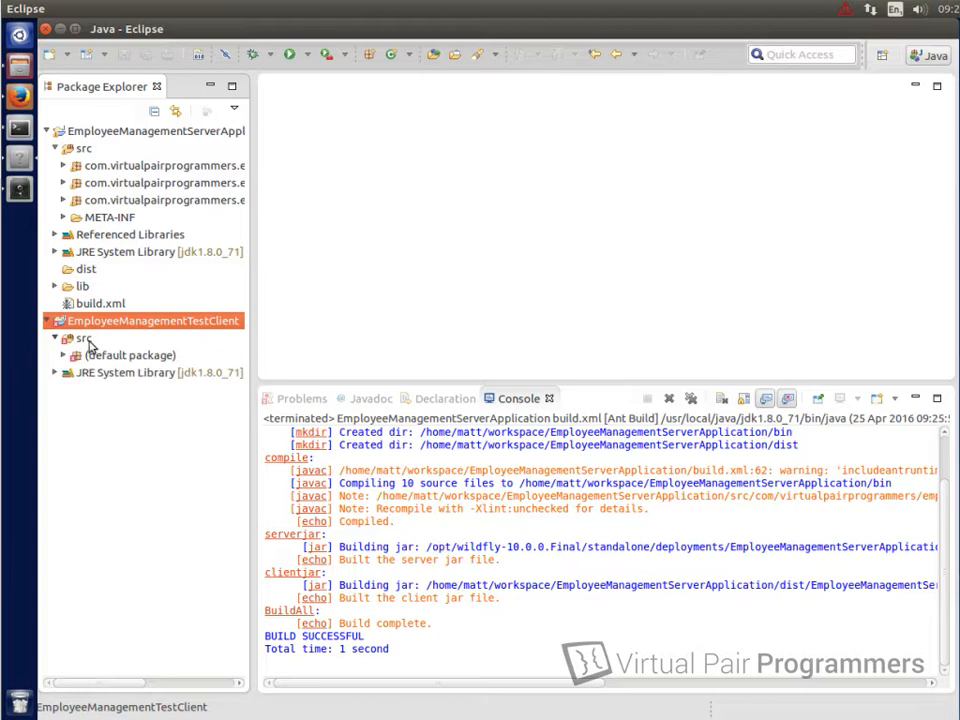
pyautogui.click(72, 356)
pyautogui.click(300, 399)
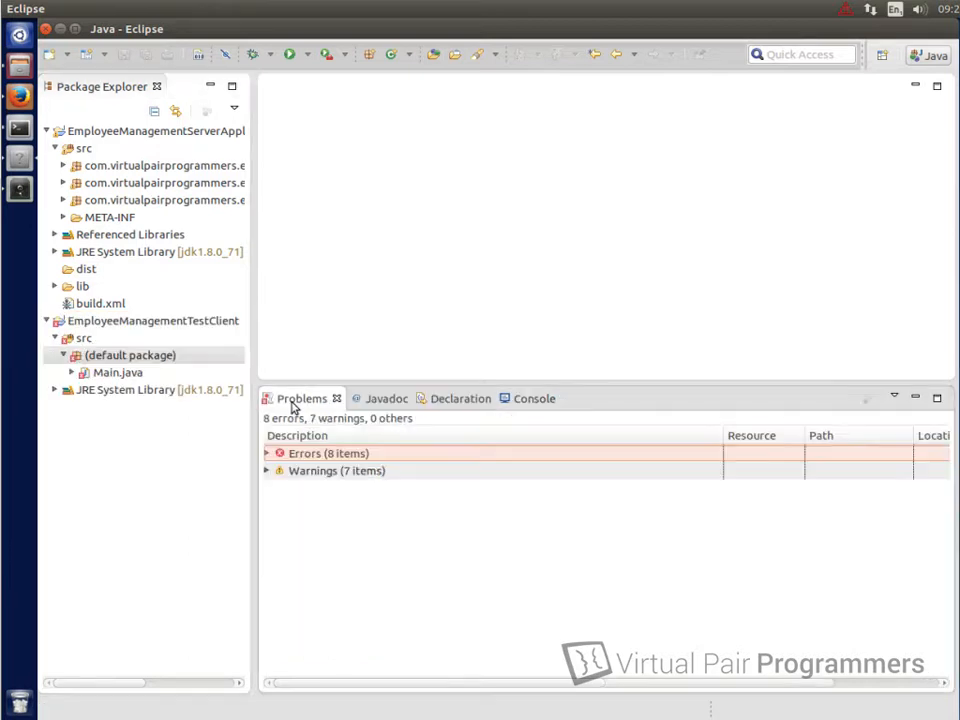
pyautogui.click(267, 454)
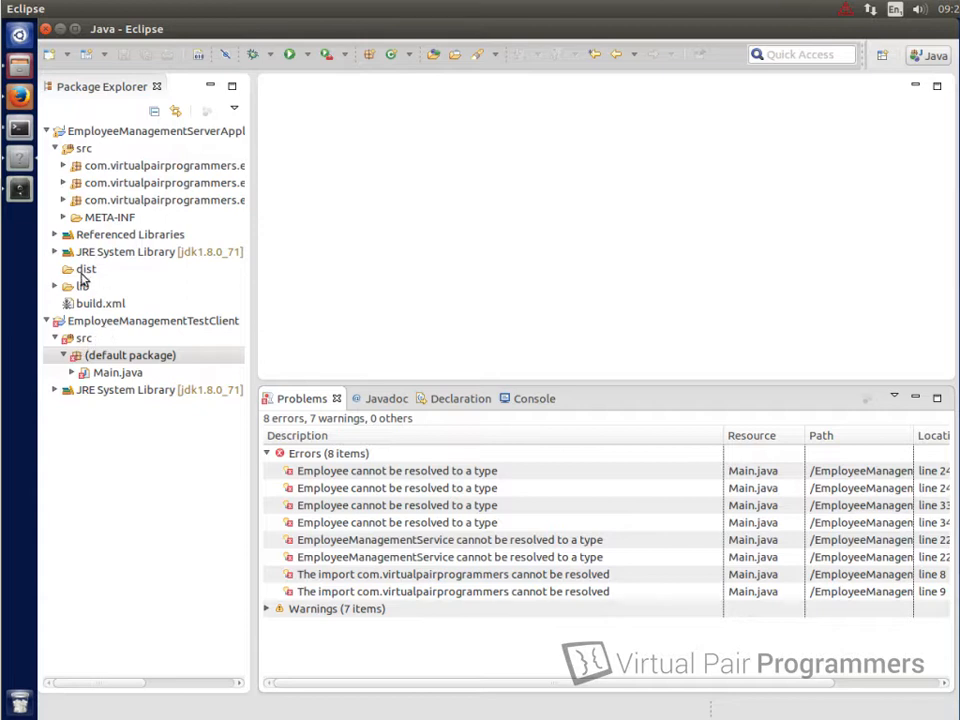
# Step: Refresh the server's dist folder to reveal EmployeeManagementServerClasses.jar
pyautogui.rightClick(84, 270)
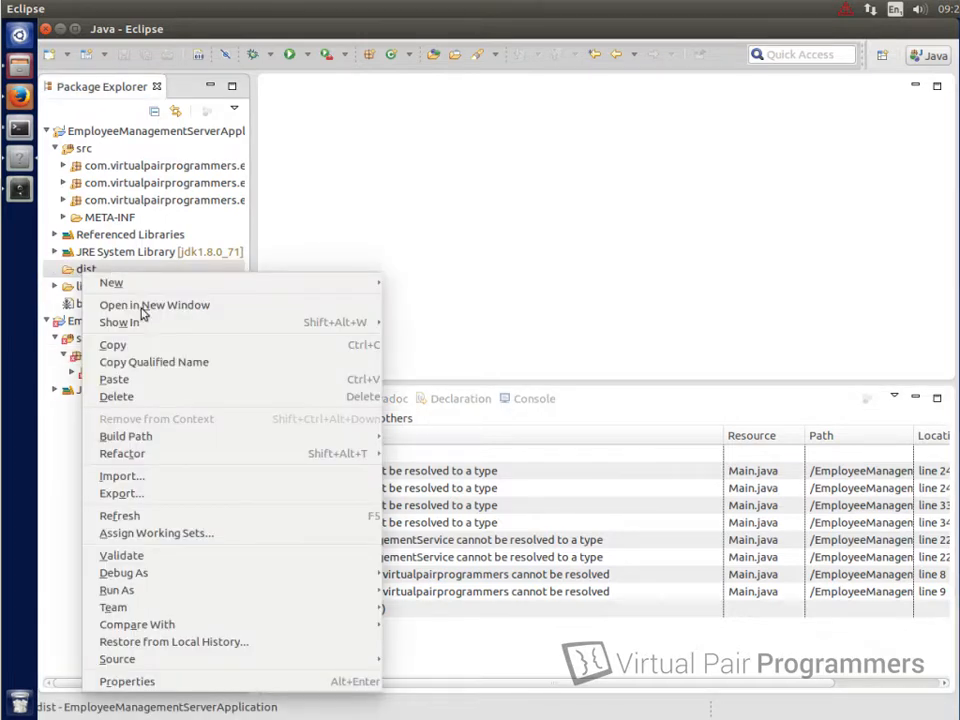
pyautogui.click(156, 516)
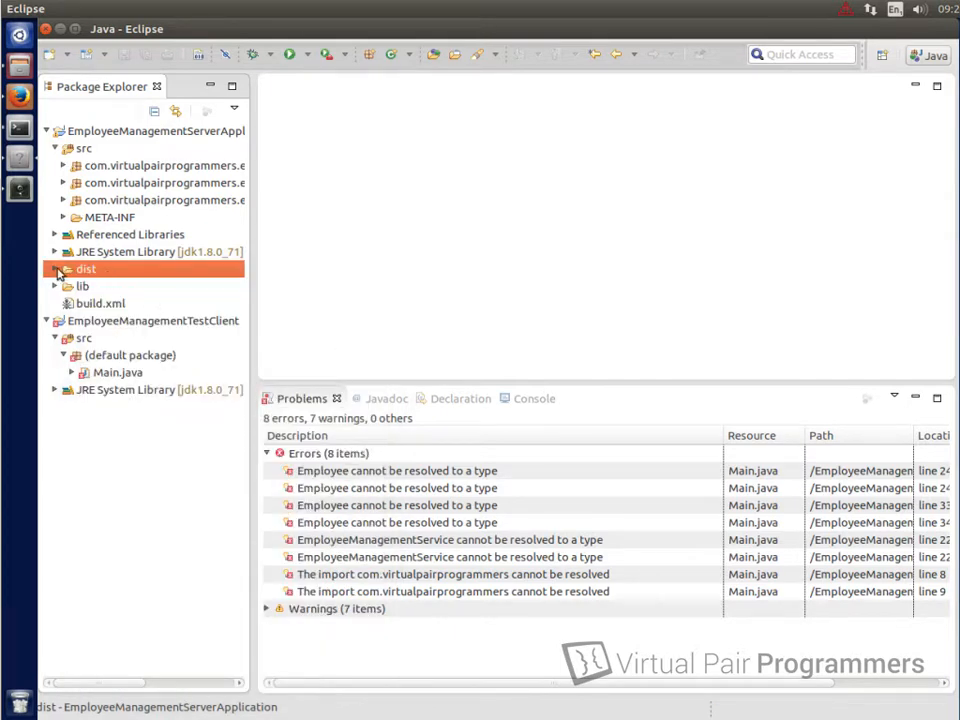
pyautogui.click(55, 269)
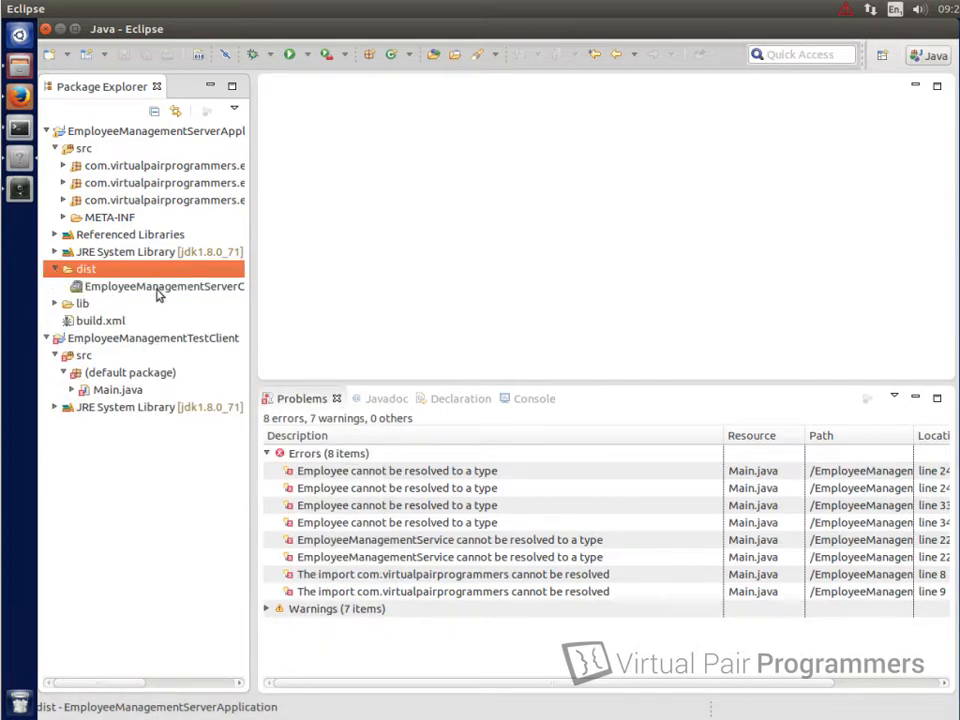
pyautogui.click(160, 286)
pyautogui.moveTo(253, 322)
pyautogui.mouseDown()
pyautogui.moveTo(421, 335)
pyautogui.moveTo(408, 335)
pyautogui.mouseUp()
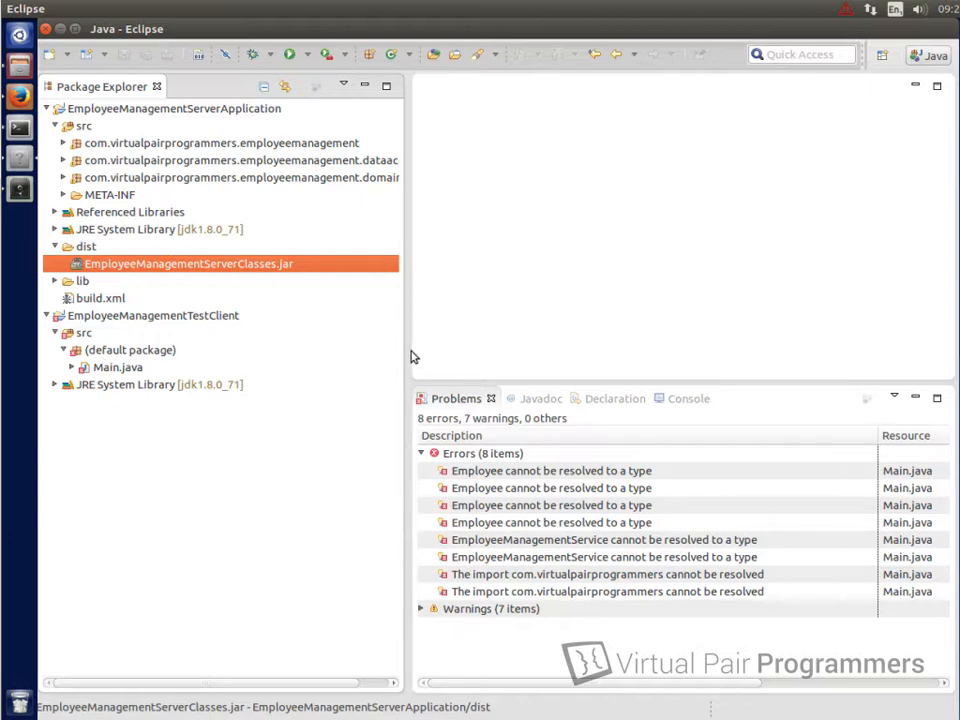
pyautogui.moveTo(408, 353); pyautogui.dragTo(285, 356)
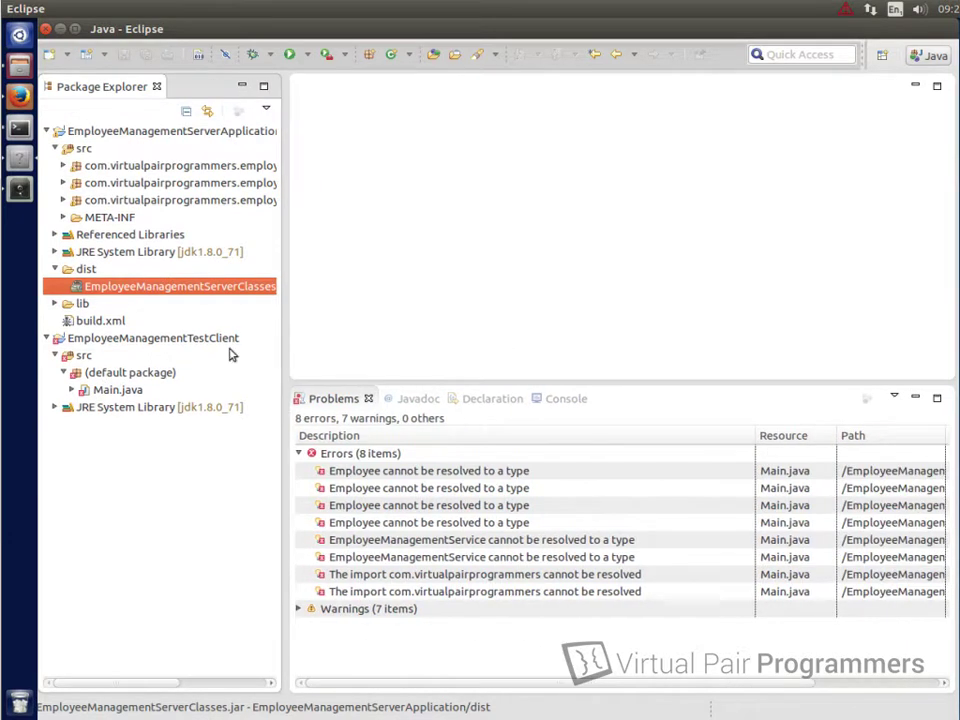
# Step: Add dist/EmployeeManagementServerClasses.jar as an external JAR on the test client's build path
pyautogui.rightClick(143, 340)
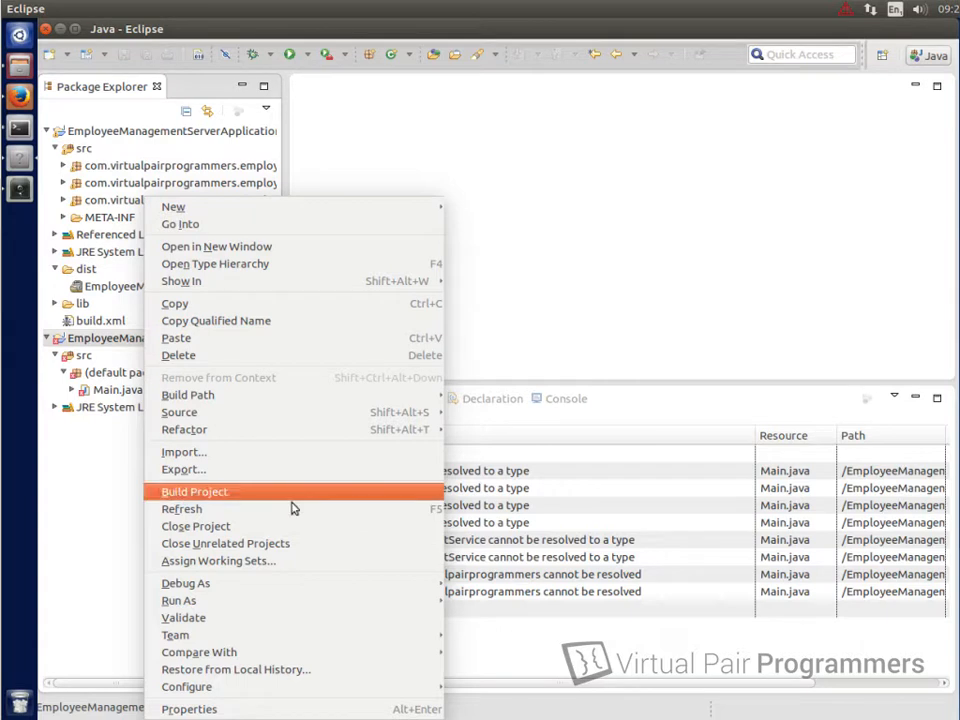
pyautogui.moveTo(188, 395)
pyautogui.click(529, 493)
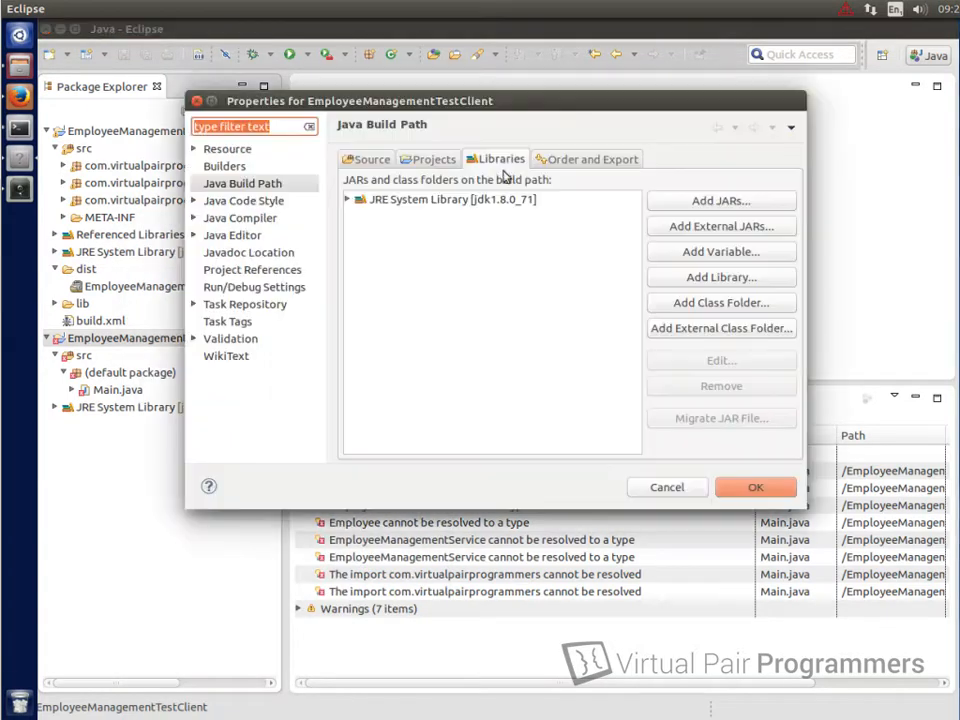
pyautogui.click(721, 226)
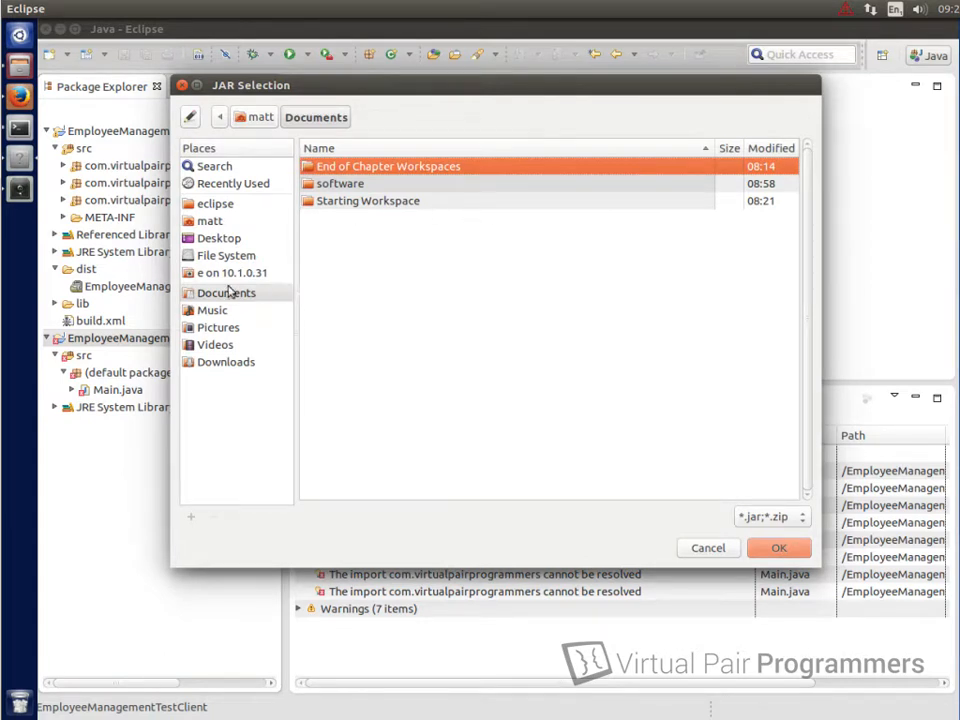
pyautogui.click(210, 220)
pyautogui.doubleClick(390, 305)
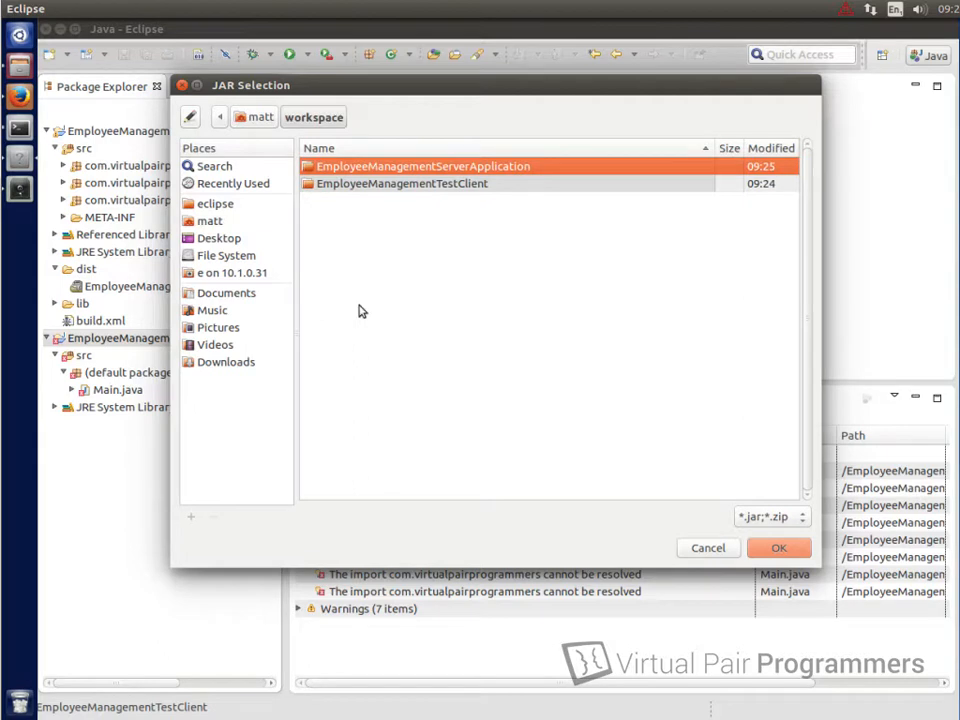
pyautogui.doubleClick(508, 172)
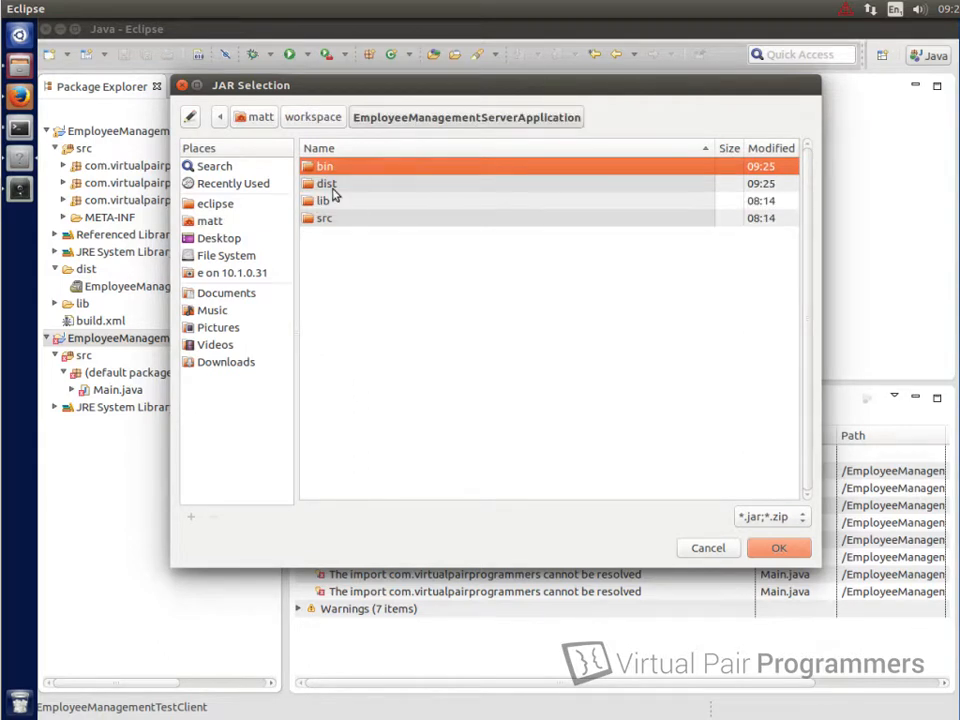
pyautogui.doubleClick(330, 184)
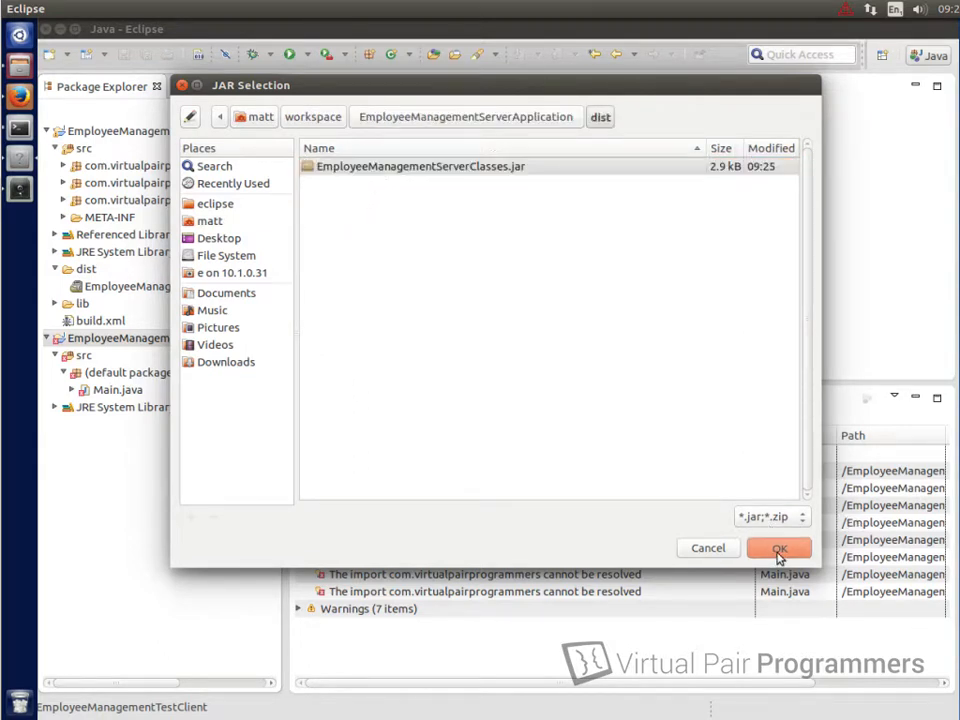
pyautogui.click(779, 548)
pyautogui.click(755, 489)
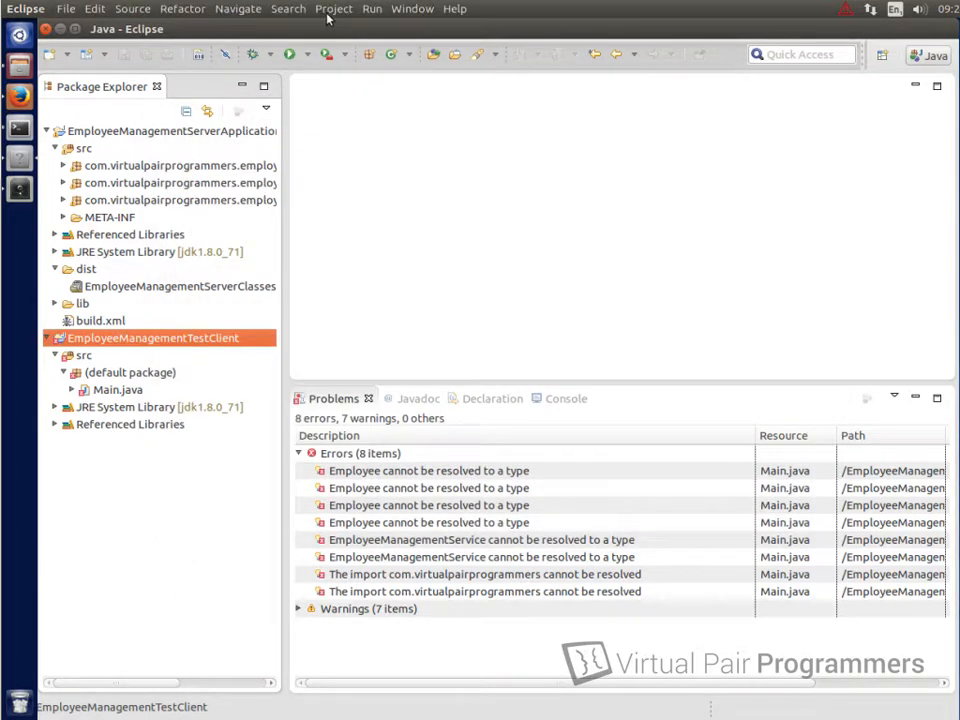
# Step: Clean and rebuild all projects so the test client shows 0 errors
pyautogui.click(331, 9)
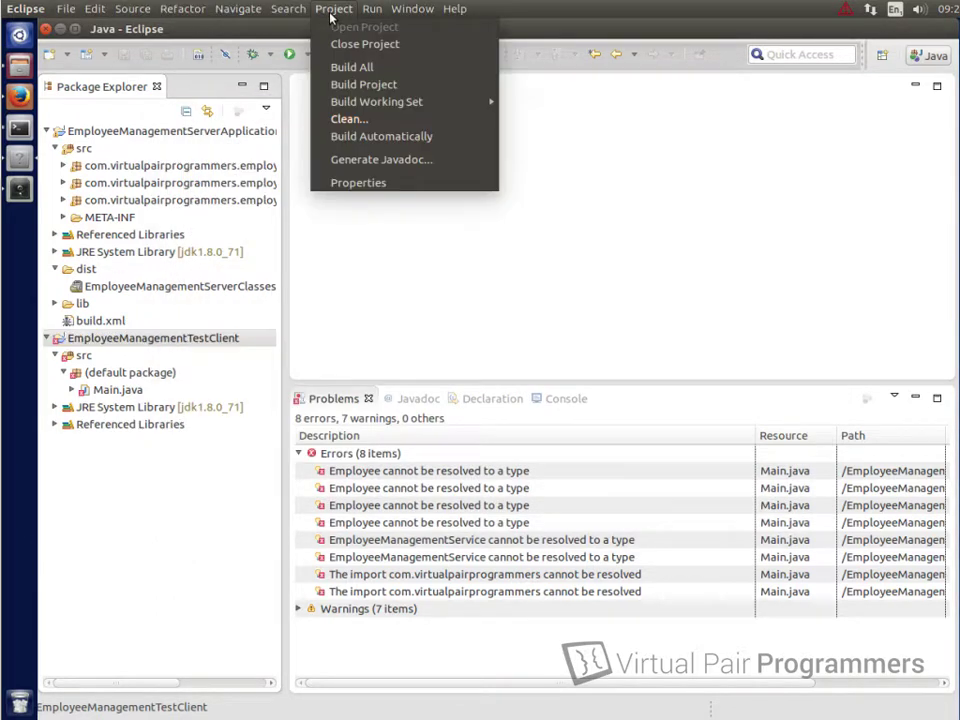
pyautogui.click(345, 119)
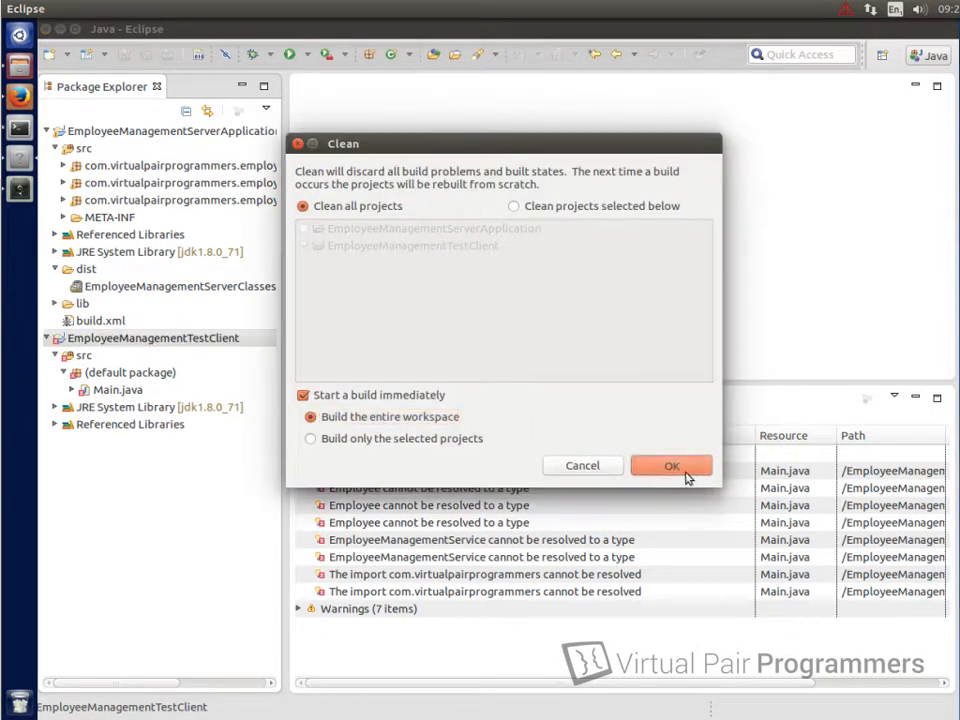
pyautogui.click(671, 466)
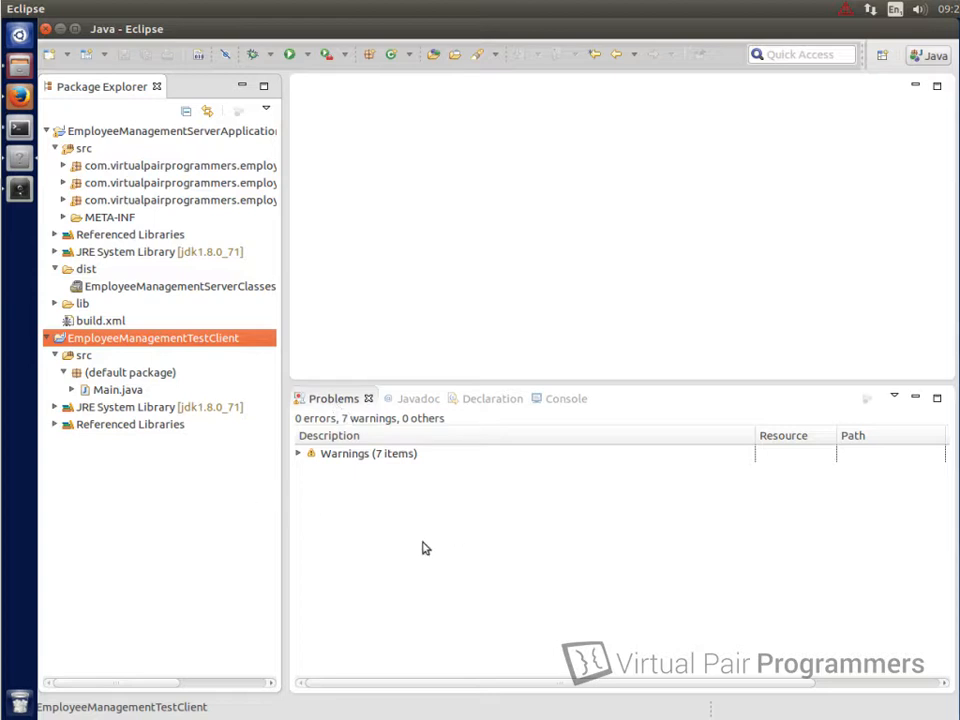
# Step: Expand and collapse the seven warnings in the Problems view
pyautogui.click(301, 455)
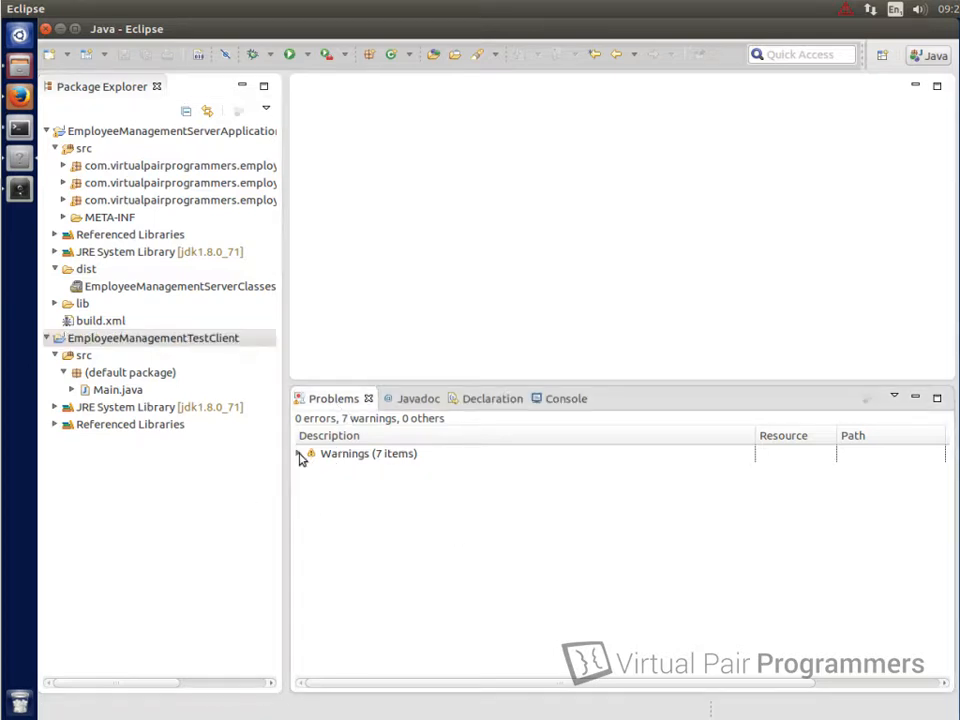
pyautogui.click(301, 455)
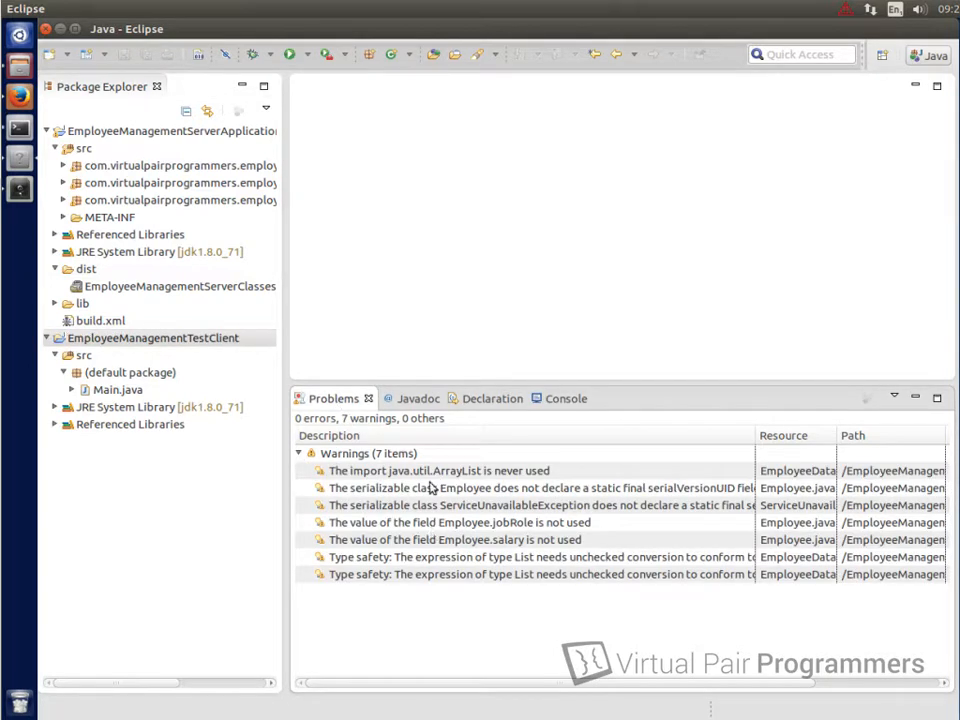
pyautogui.click(298, 455)
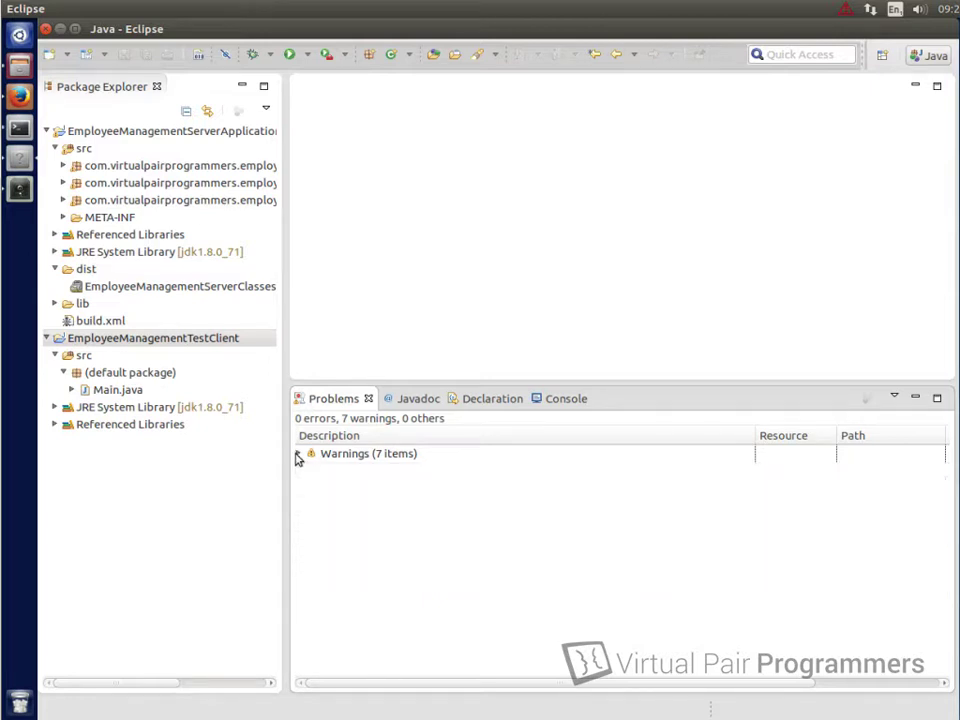
# Step: Open the test client's Main.java maximised and select the first name Andrea
pyautogui.click(118, 390)
pyautogui.doubleClick(118, 390)
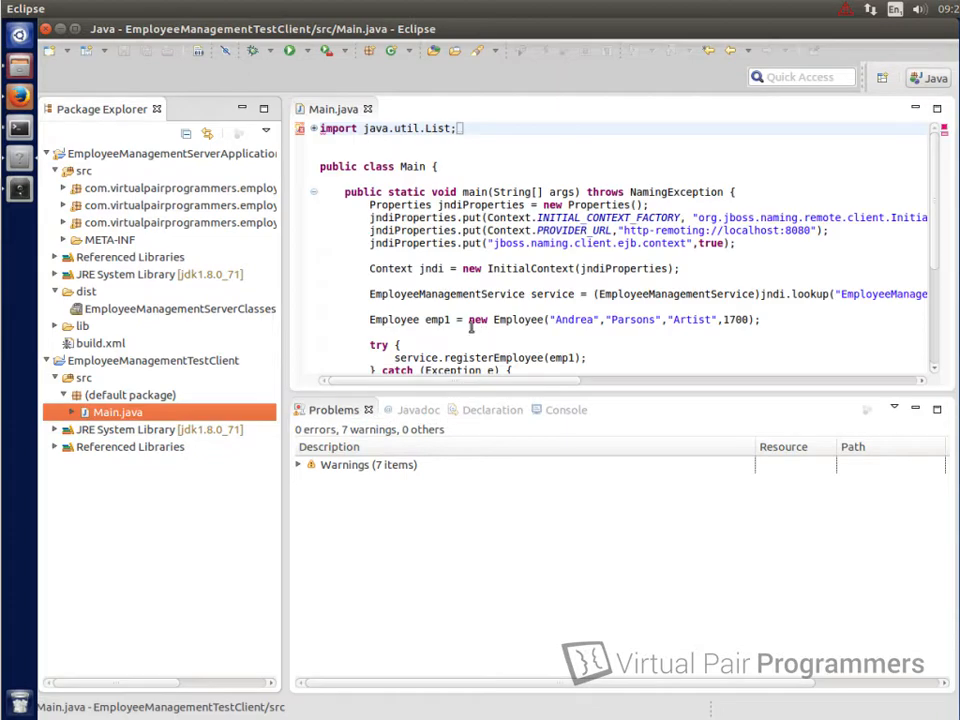
pyautogui.doubleClick(332, 108)
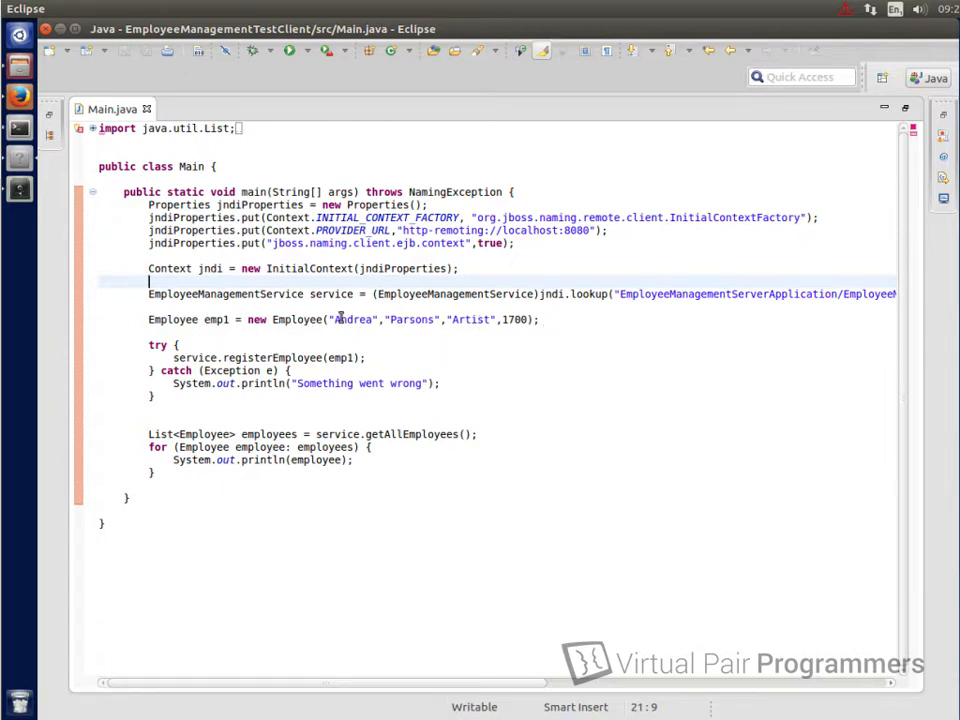
pyautogui.doubleClick(352, 319)
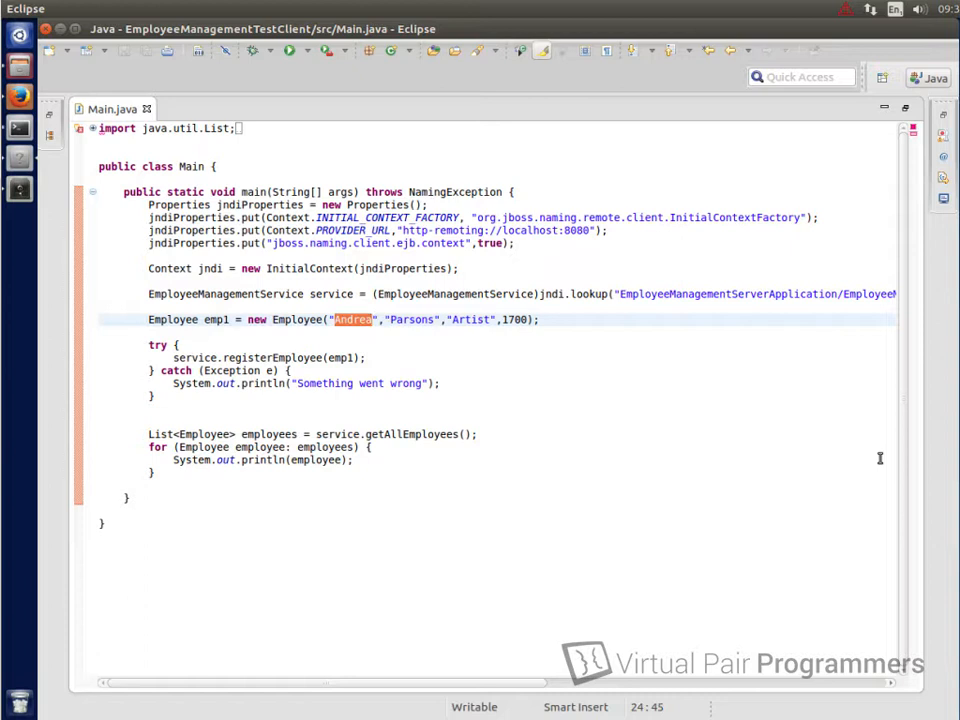
pyautogui.write('Matt')
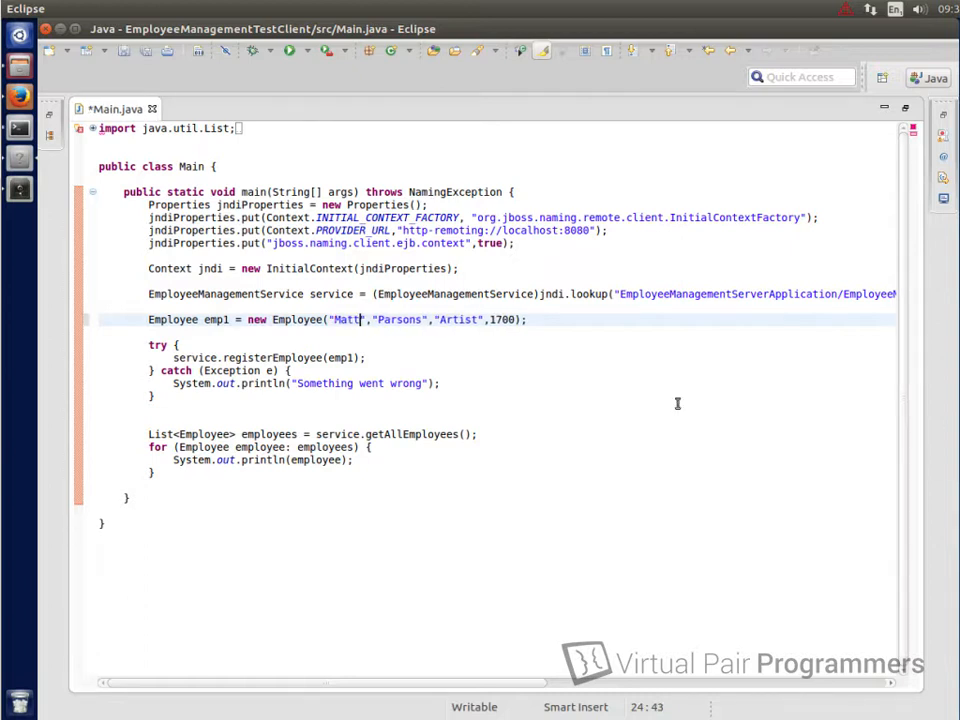
# Step: Change the Employee to Matt Greencroft, Teacher, 99000, save, and restore Package Explorer
pyautogui.doubleClick(400, 319)
pyautogui.write('Gr')
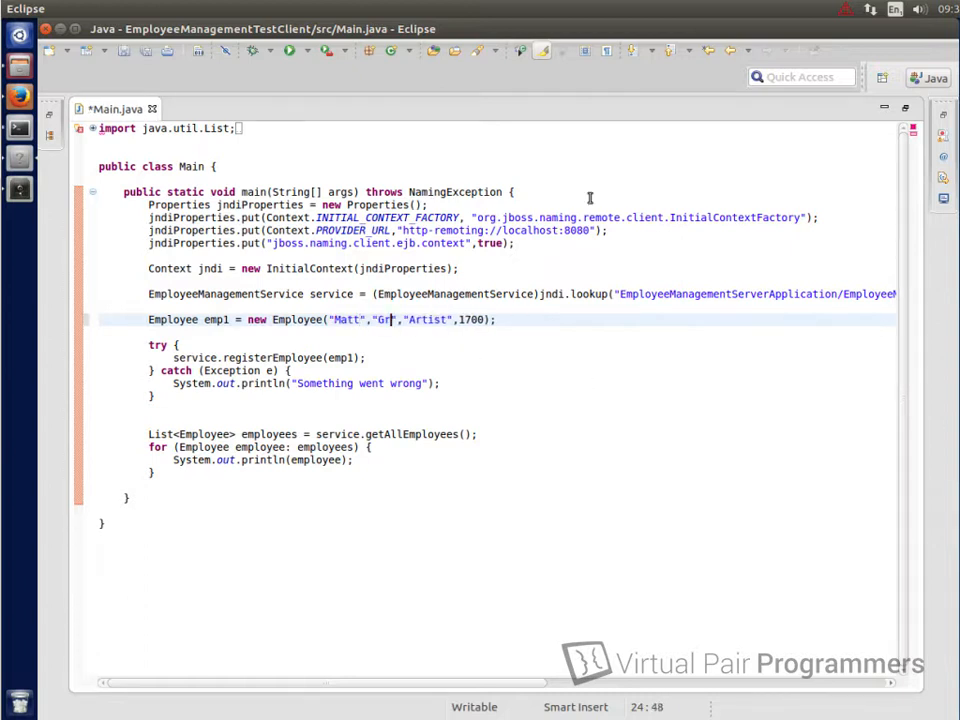
pyautogui.write('eencroft')
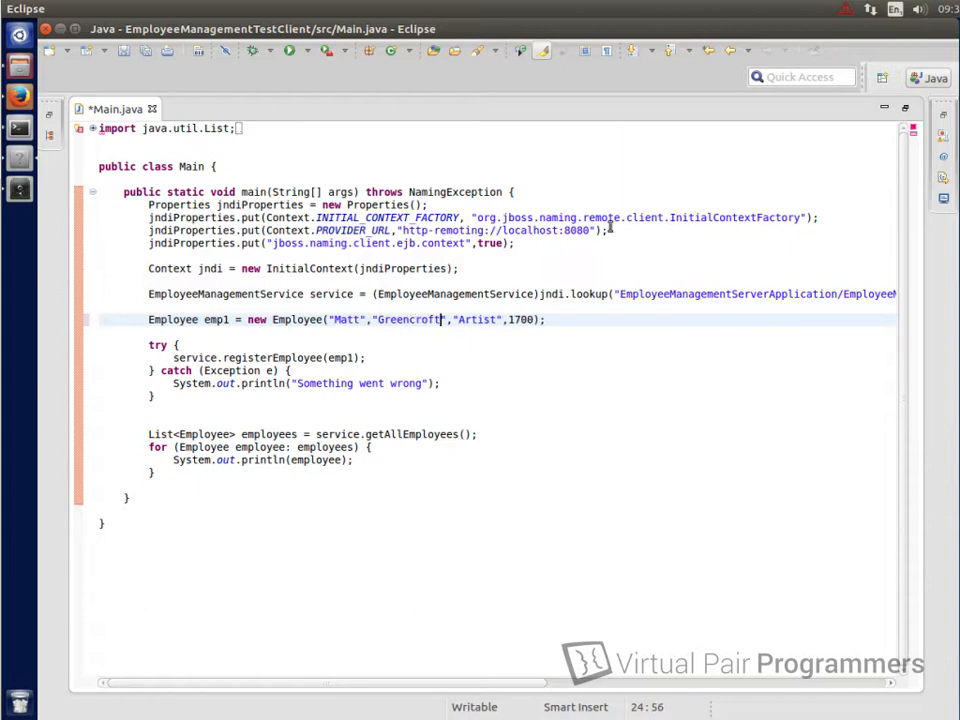
pyautogui.doubleClick(480, 319)
pyautogui.write('T')
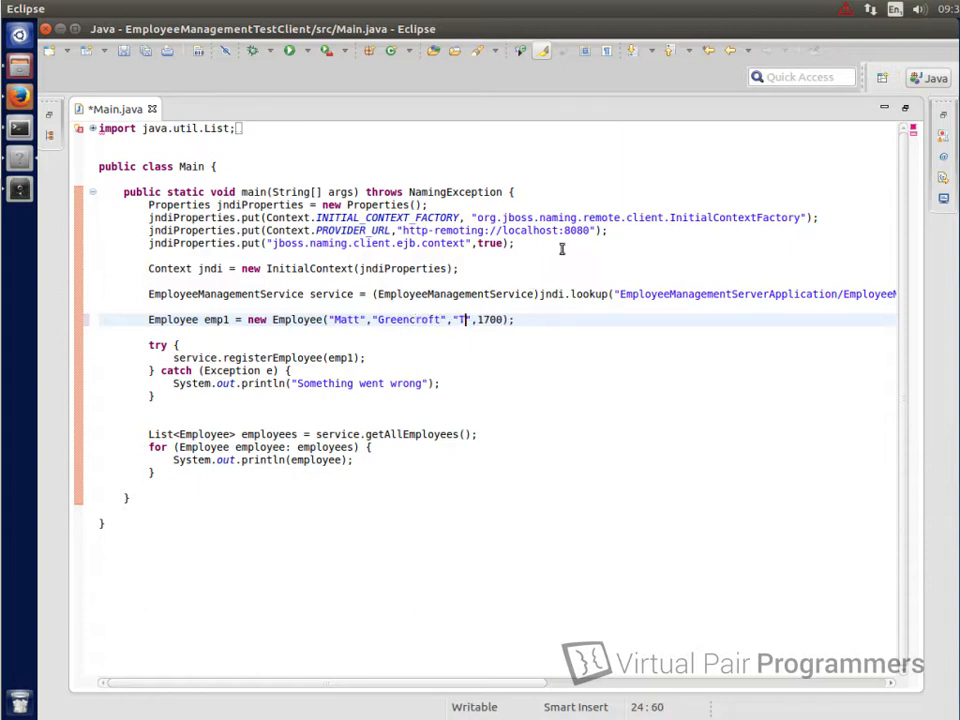
pyautogui.write('eacher')
pyautogui.press('Right')
pyautogui.press('Right')
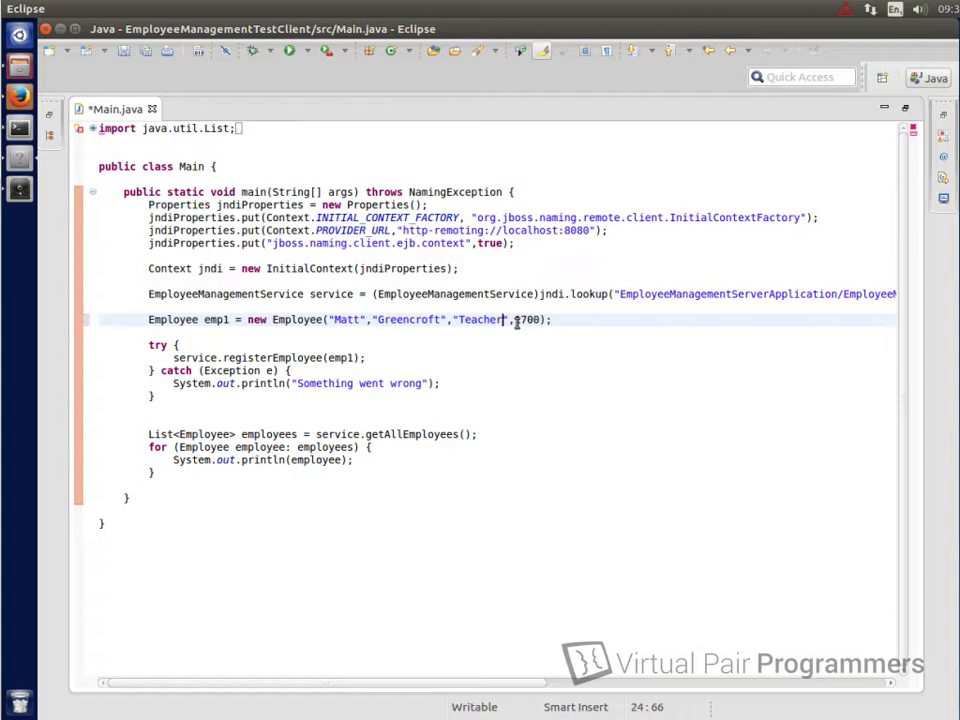
pyautogui.hotkey('shift', 'Right')
pyautogui.hotkey('shift', 'Right')
pyautogui.write('99')
pyautogui.write('0')
pyautogui.click(657, 320)
pyautogui.hotkey('ctrl', 's')
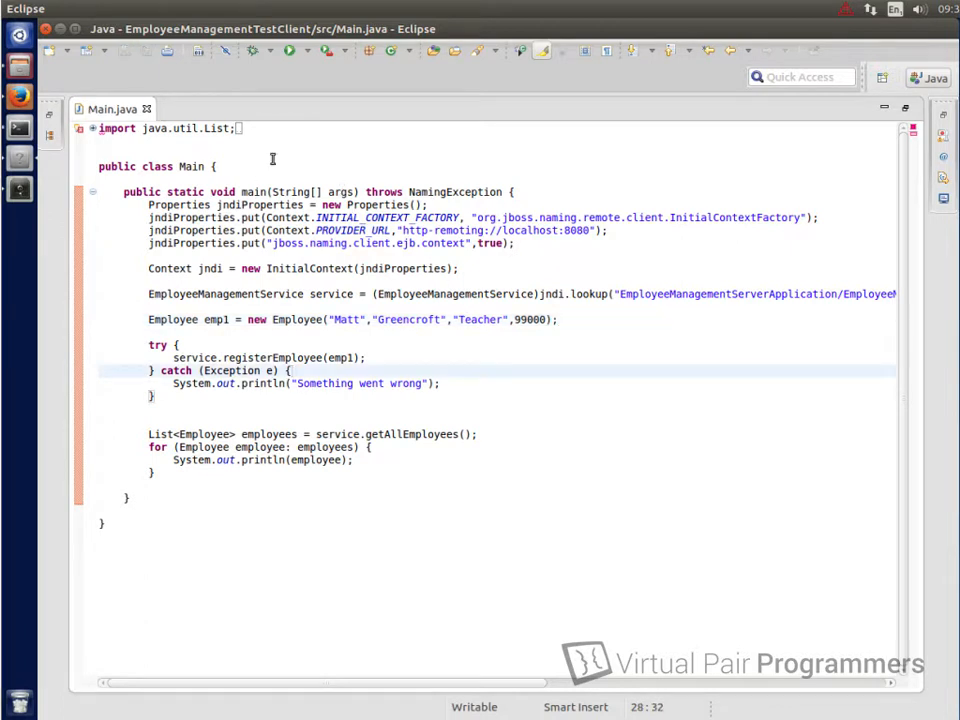
pyautogui.click(48, 118)
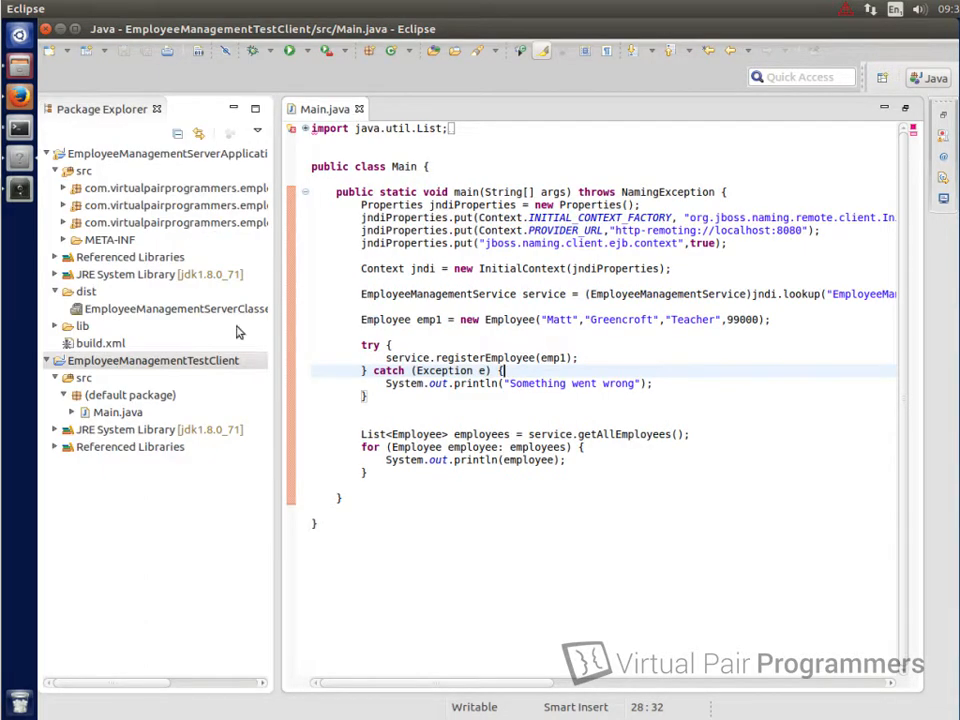
# Step: Open the test client's build path configuration and start adding an external JAR
pyautogui.click(130, 362)
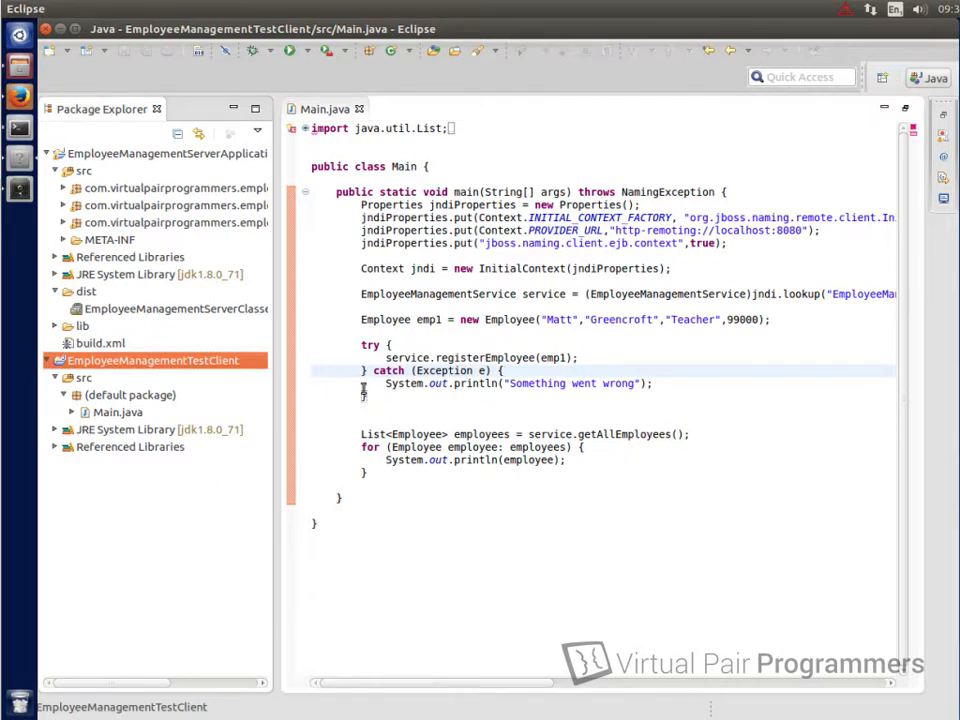
pyautogui.rightClick(135, 362)
pyautogui.moveTo(180, 395)
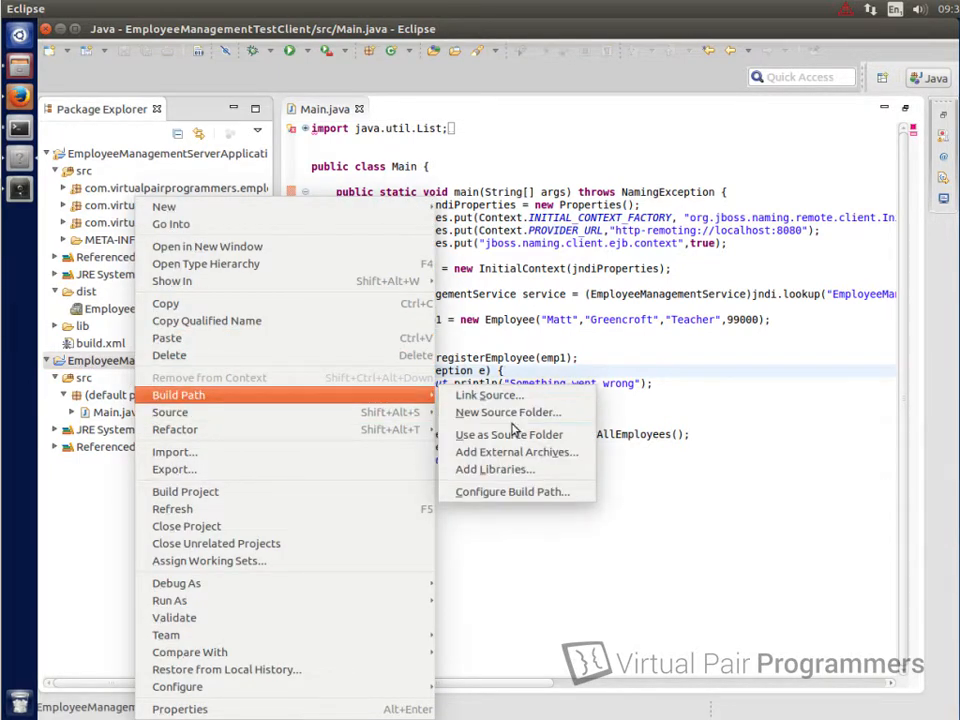
pyautogui.click(512, 491)
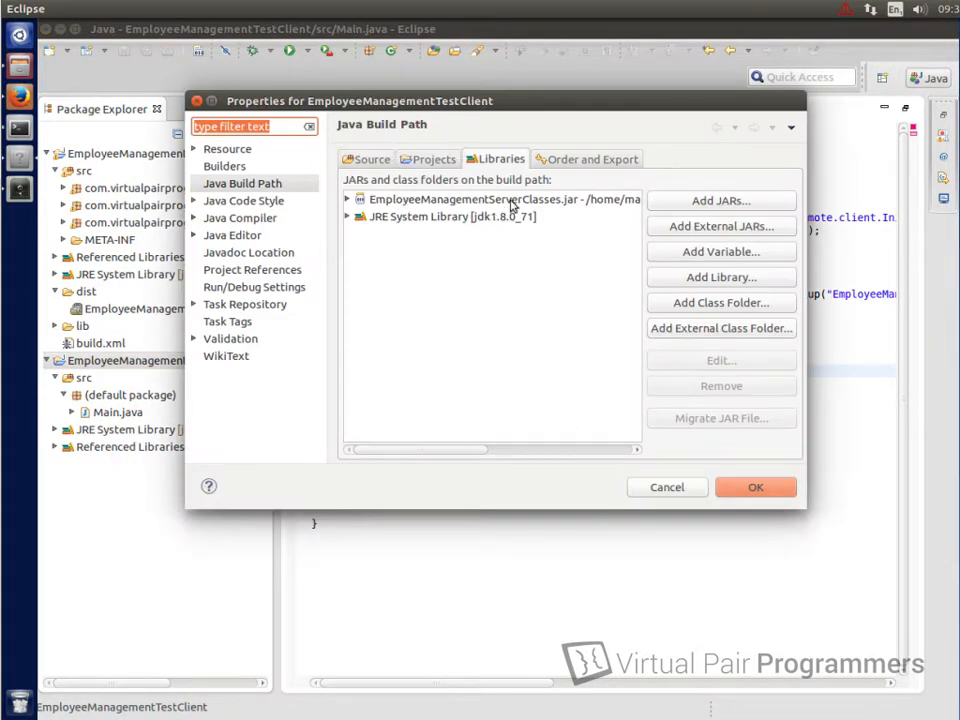
pyautogui.click(722, 227)
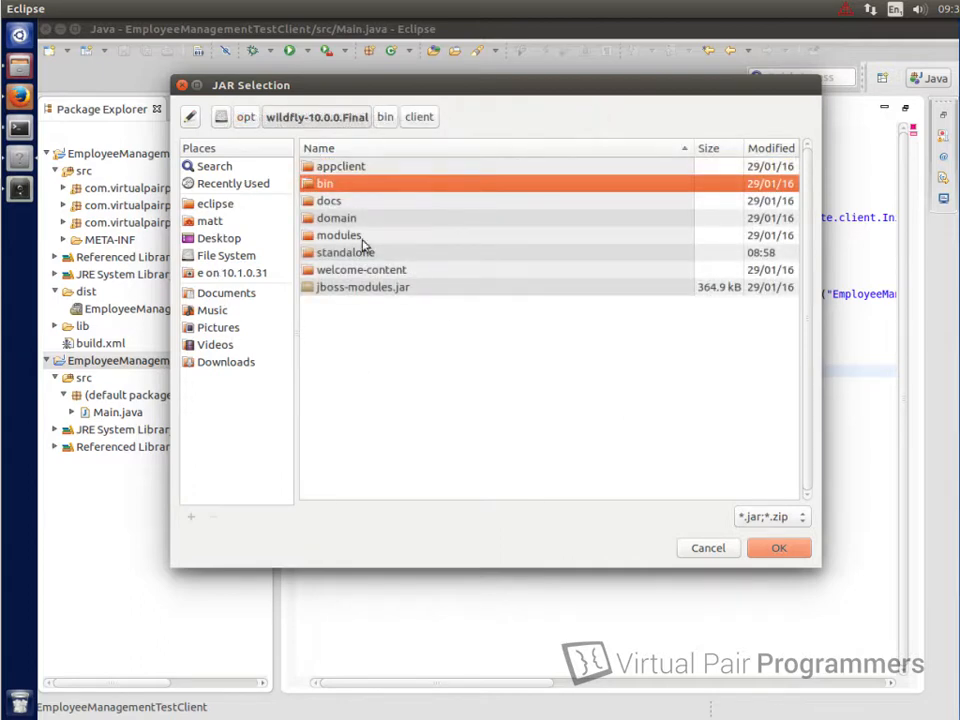
# Step: Add jboss-client.jar from WildFly's bin/client folder and close the project properties
pyautogui.doubleClick(320, 184)
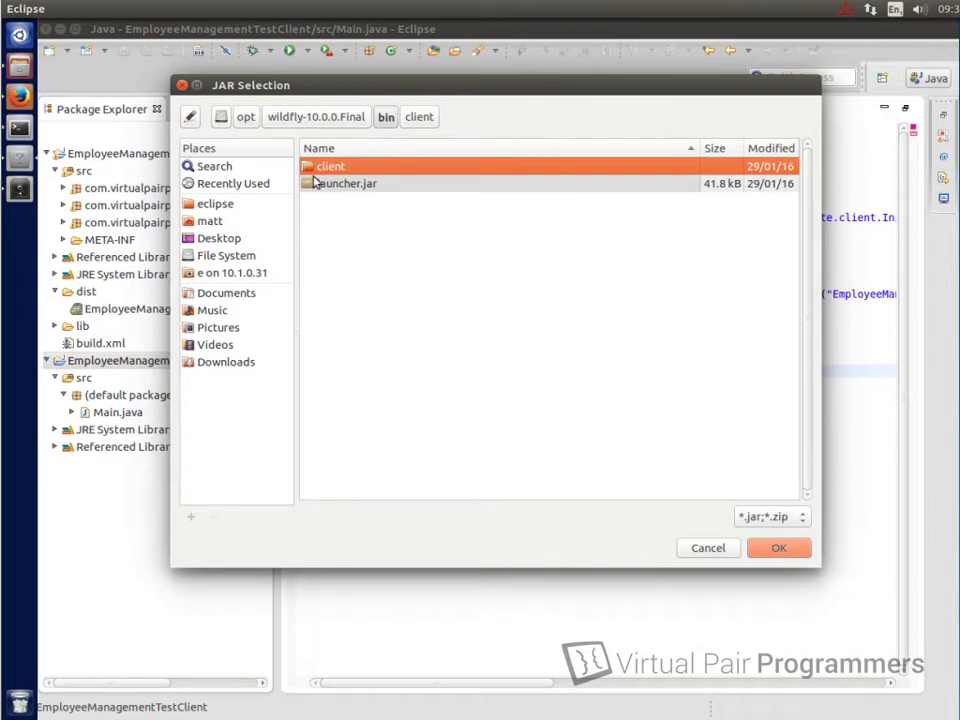
pyautogui.doubleClick(320, 167)
pyautogui.click(304, 188)
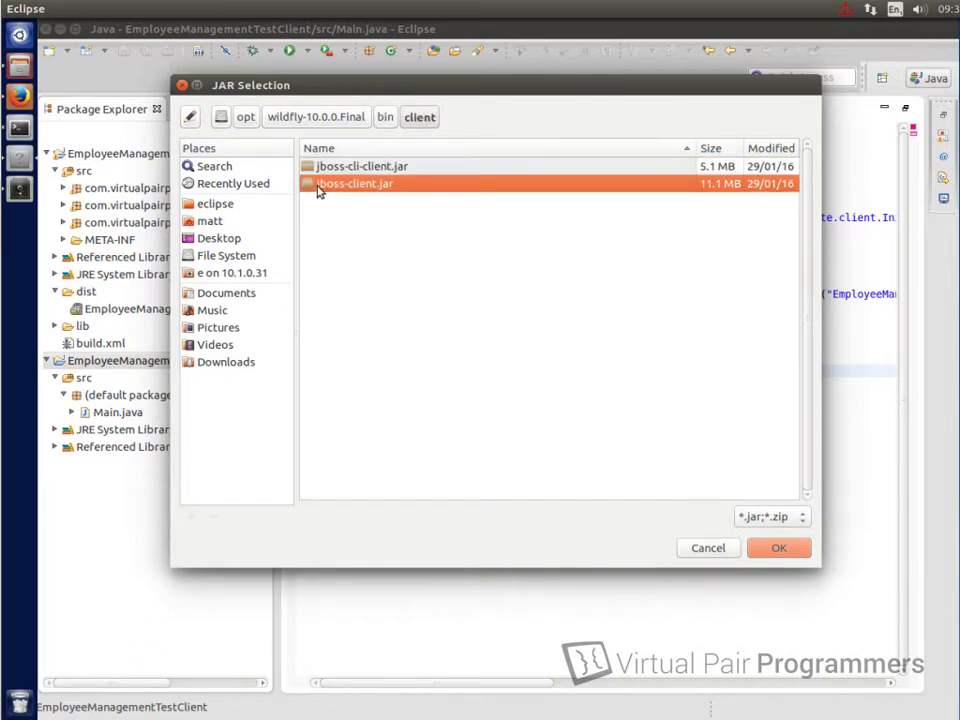
pyautogui.click(779, 549)
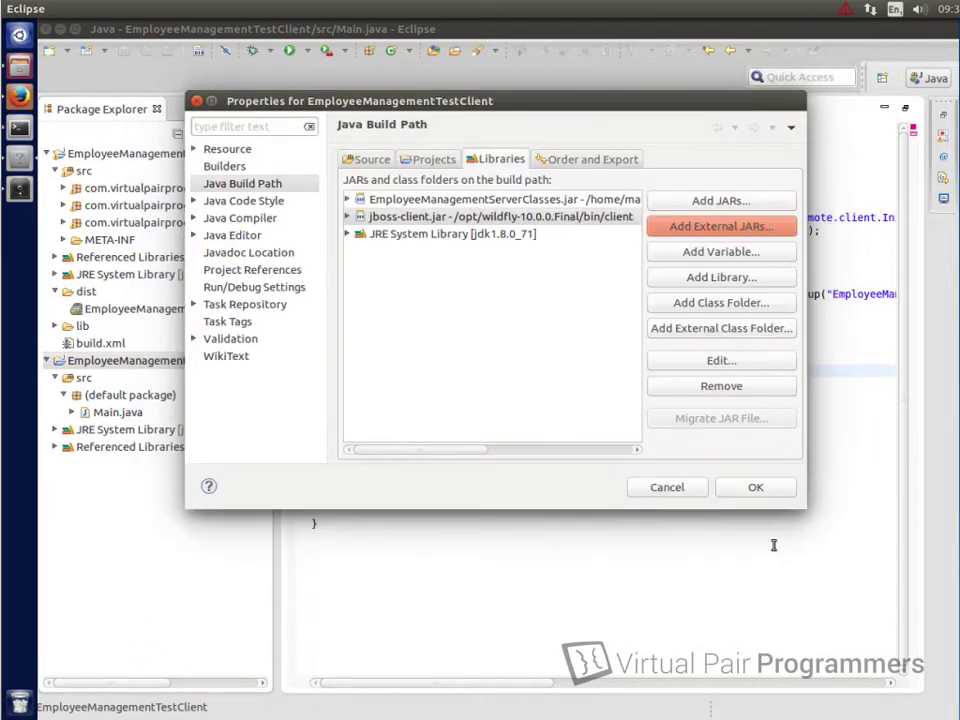
pyautogui.click(755, 487)
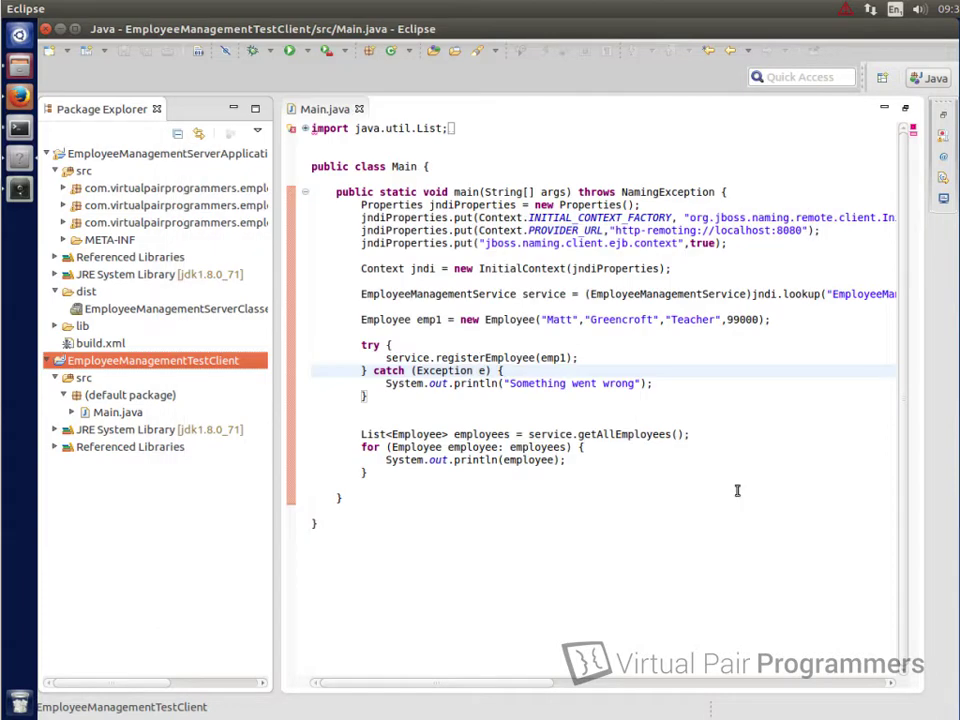
# Step: Run the Main test client twice with the console maximized, listing the eight employees including Matt Greencroft
pyautogui.click(526, 493)
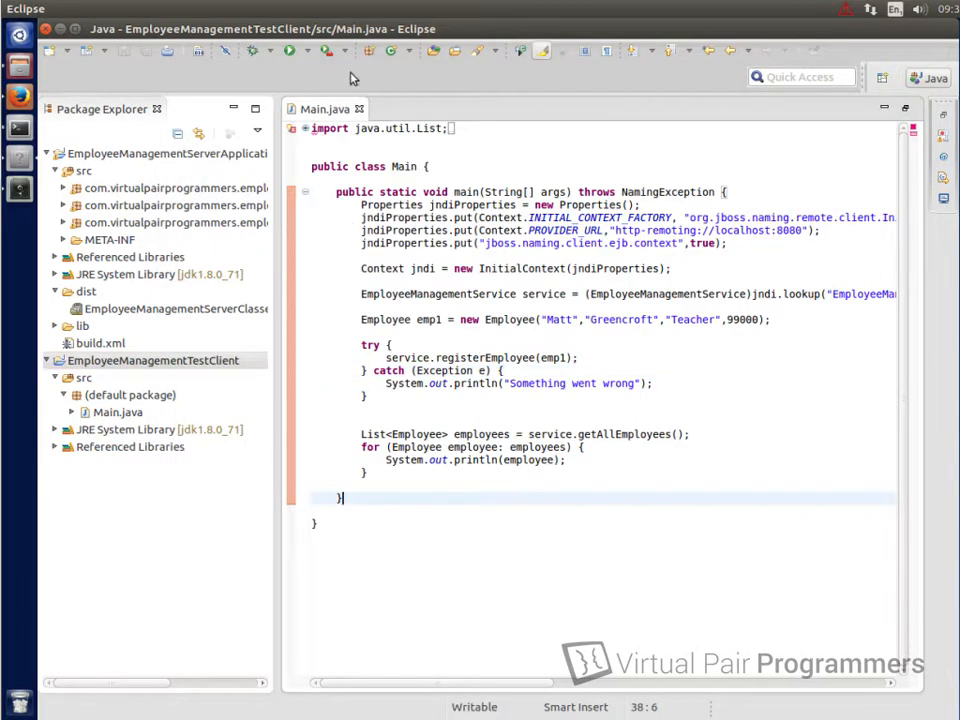
pyautogui.click(289, 51)
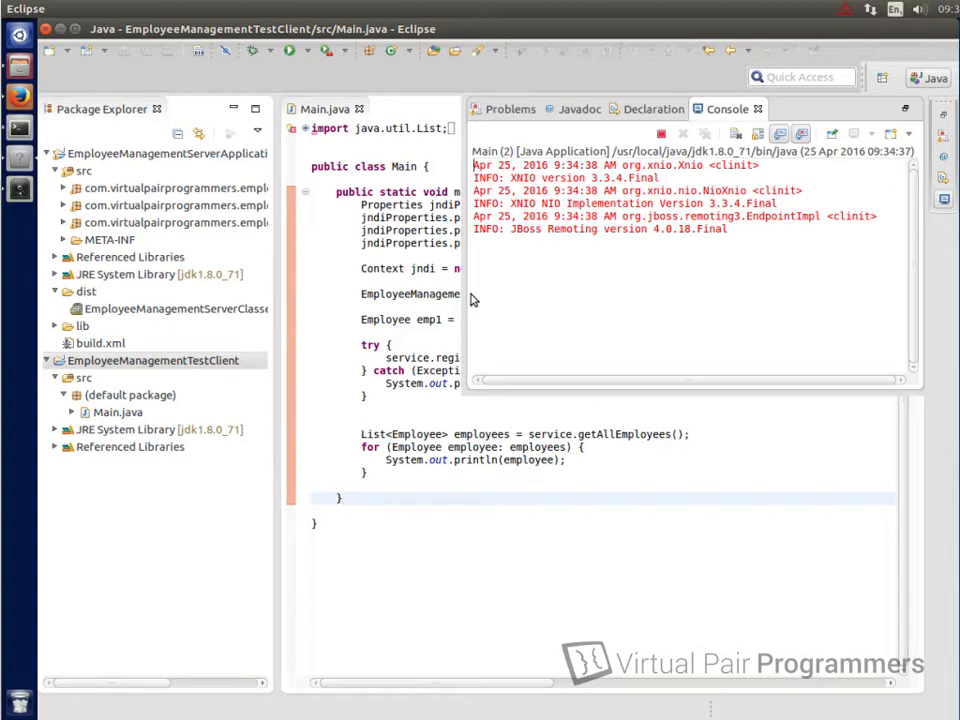
pyautogui.doubleClick(716, 112)
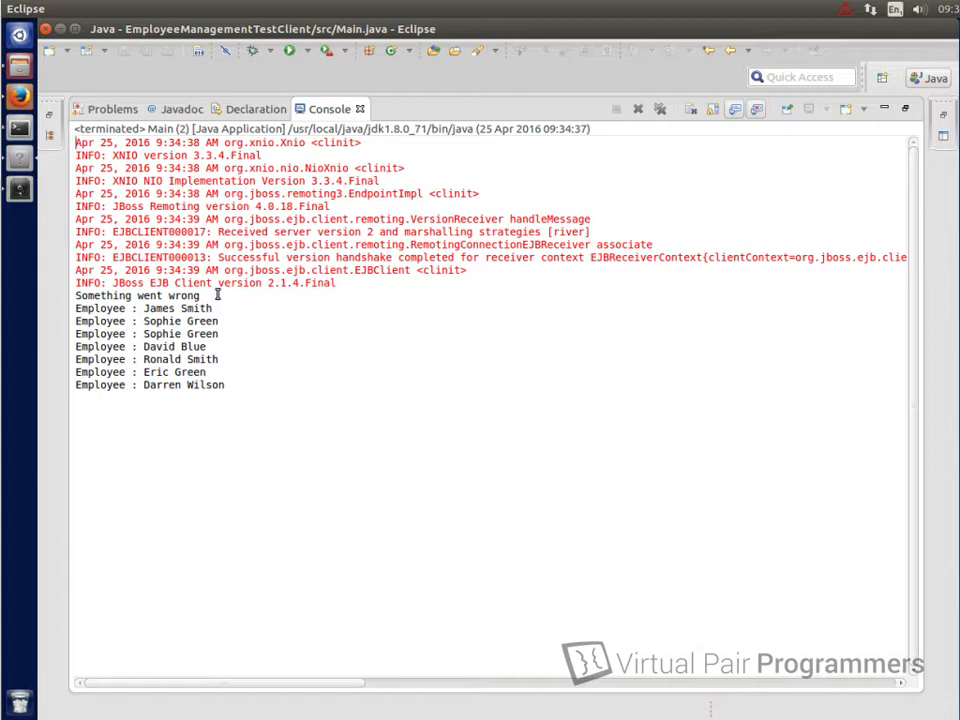
pyautogui.click(289, 51)
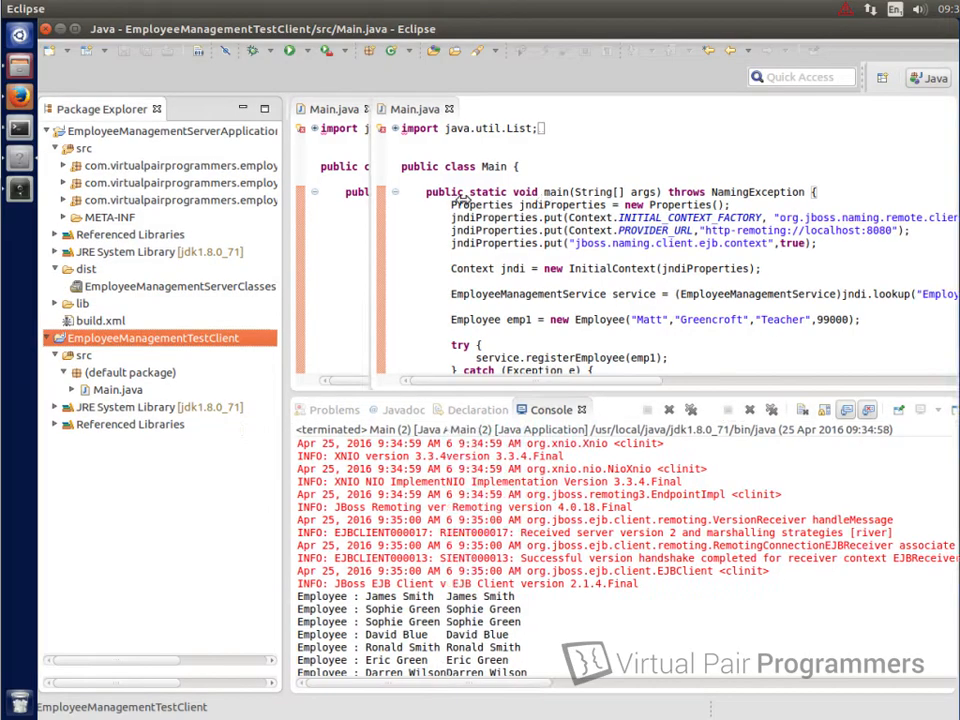
# Step: Open the server's Employee.java from the domain package, maximized to review its fields and constructors
pyautogui.moveTo(298, 300); pyautogui.dragTo(458, 300)
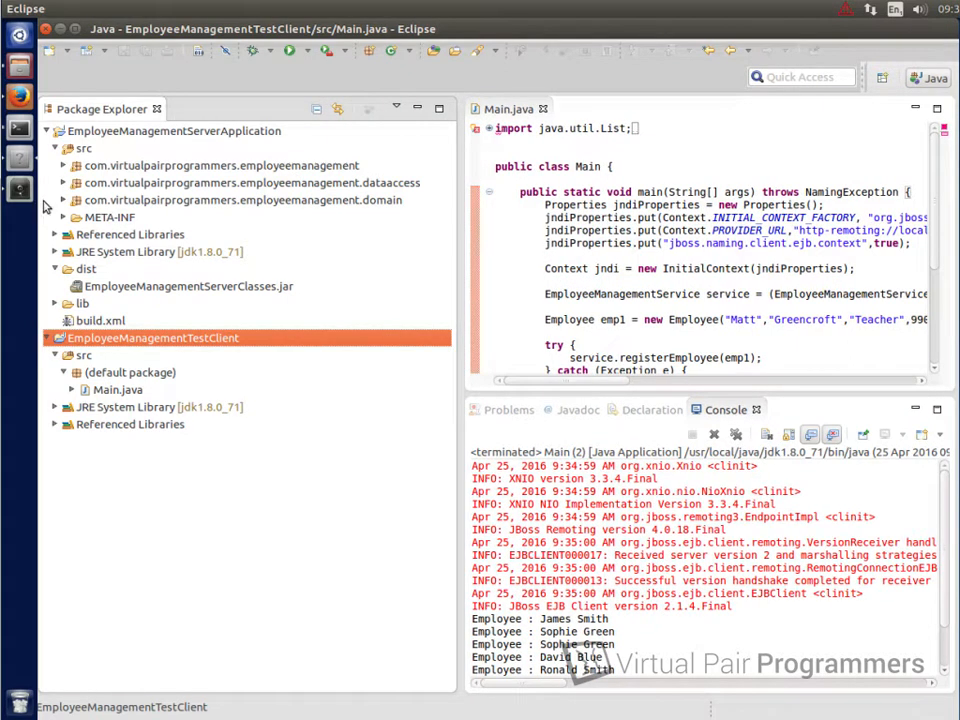
pyautogui.doubleClick(243, 200)
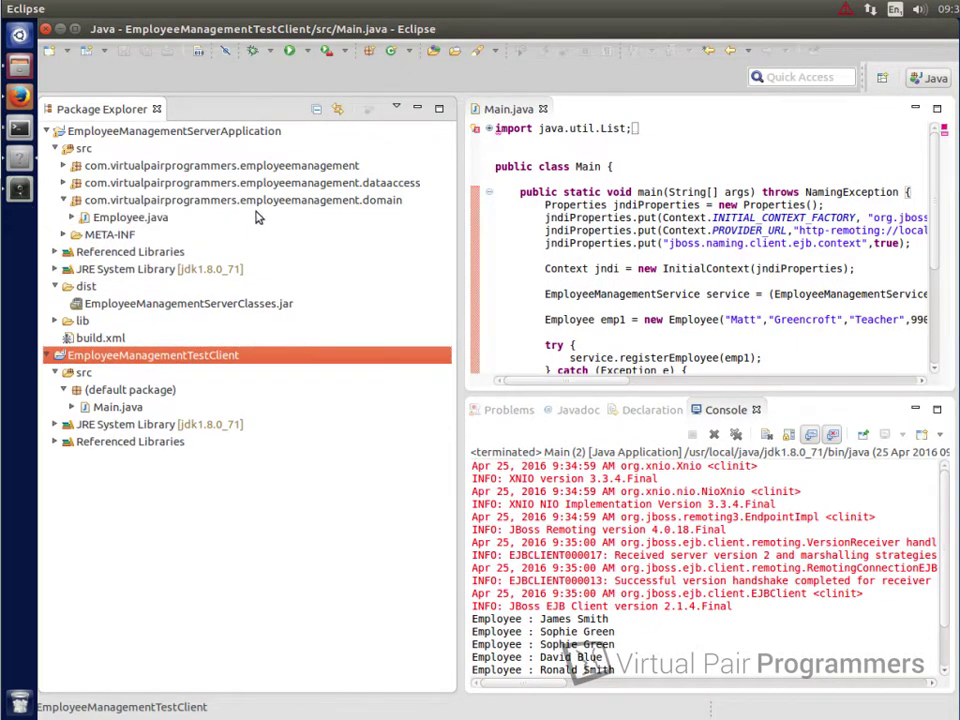
pyautogui.doubleClick(125, 218)
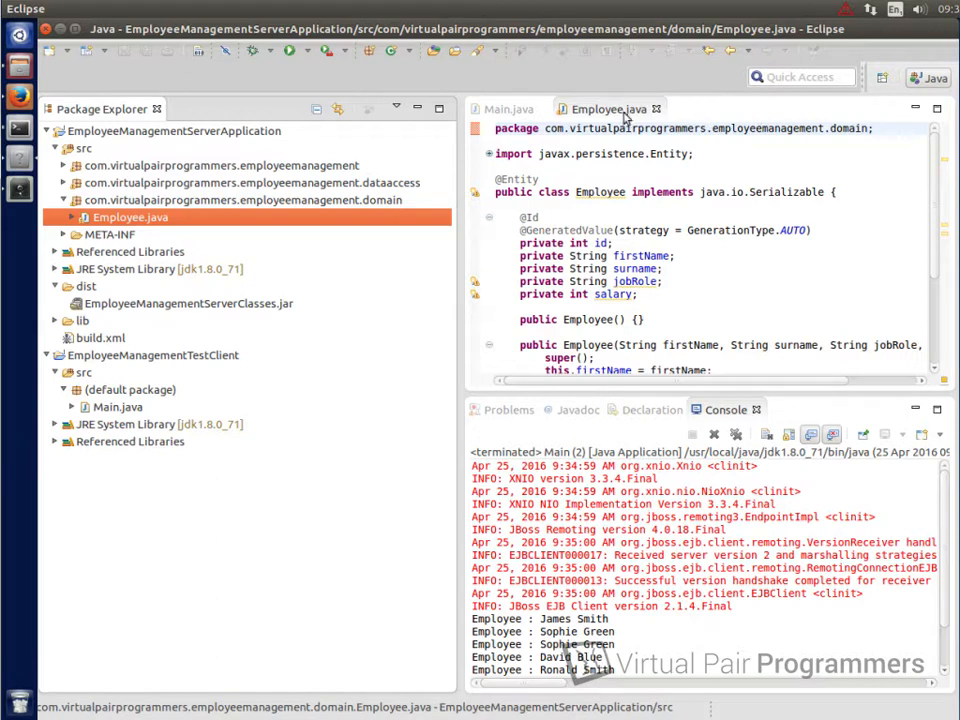
pyautogui.doubleClick(620, 110)
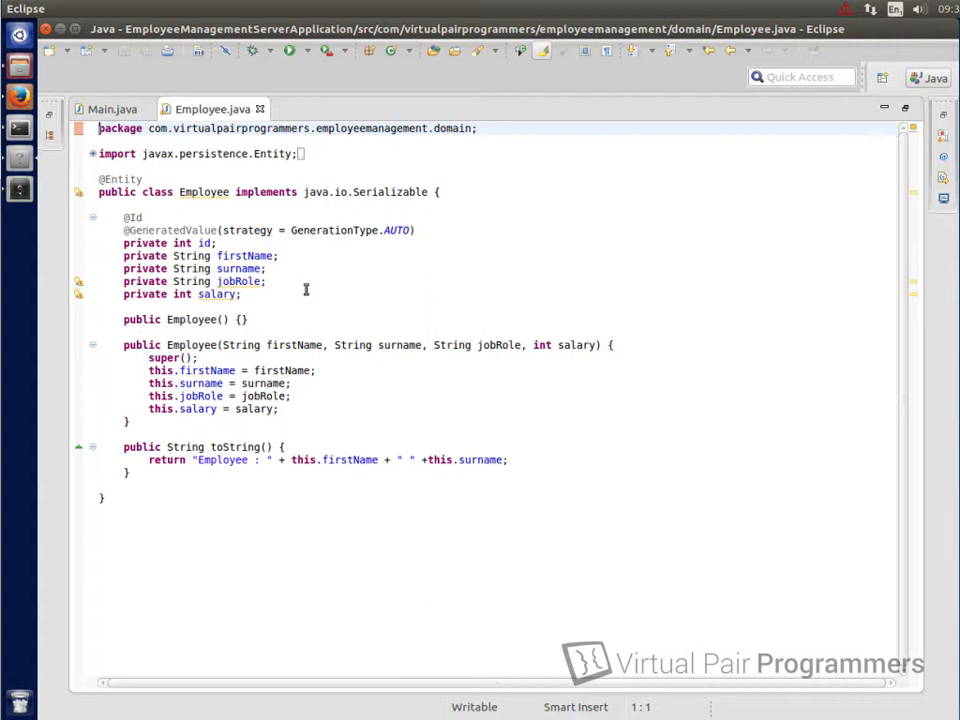
# Step: Open EmployeeManagementService.java from the employeemanagement package and review its three remote methods
pyautogui.doubleClick(212, 109)
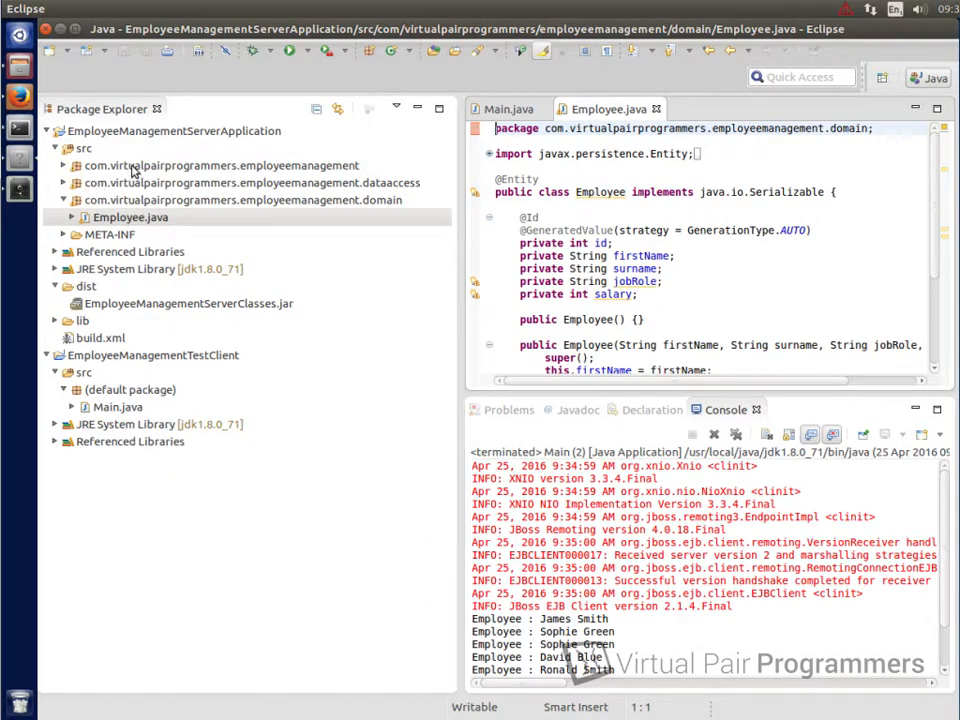
pyautogui.click(66, 166)
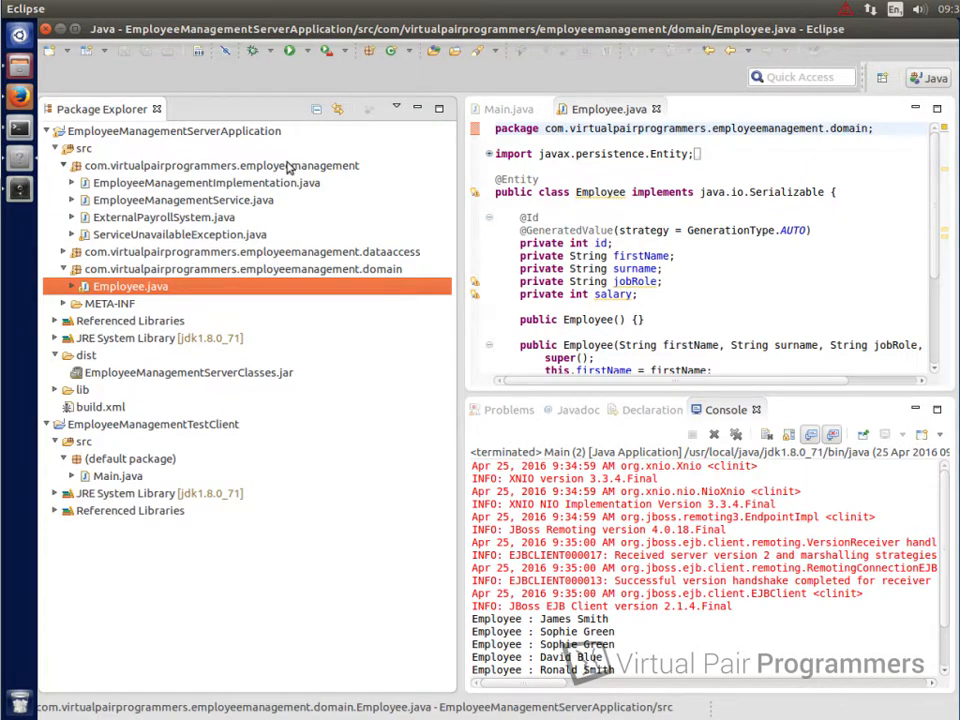
pyautogui.doubleClick(158, 201)
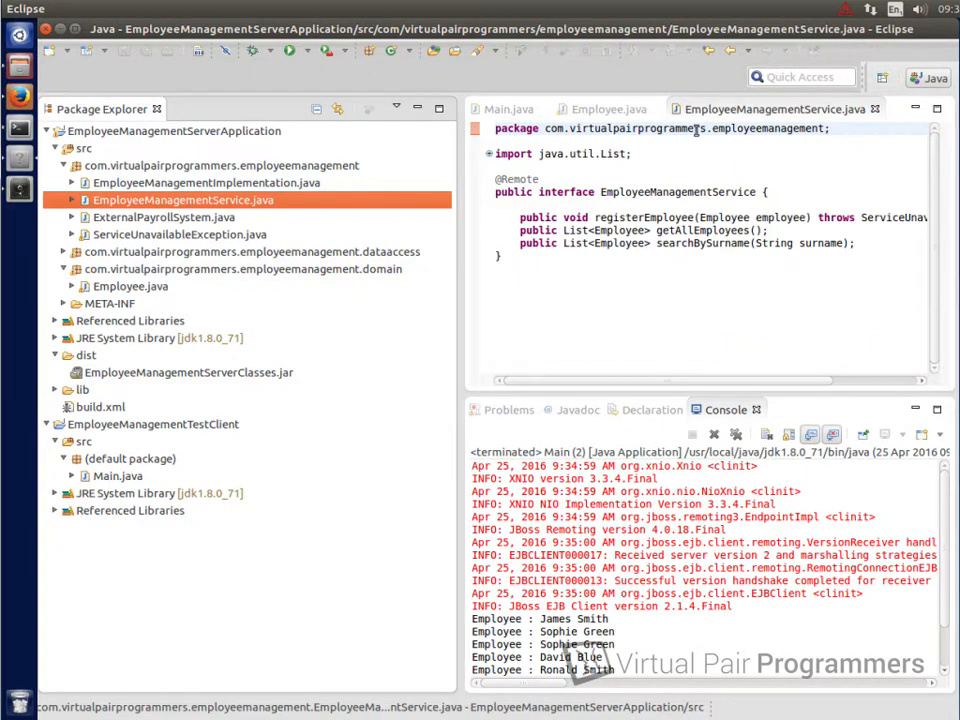
pyautogui.doubleClick(760, 109)
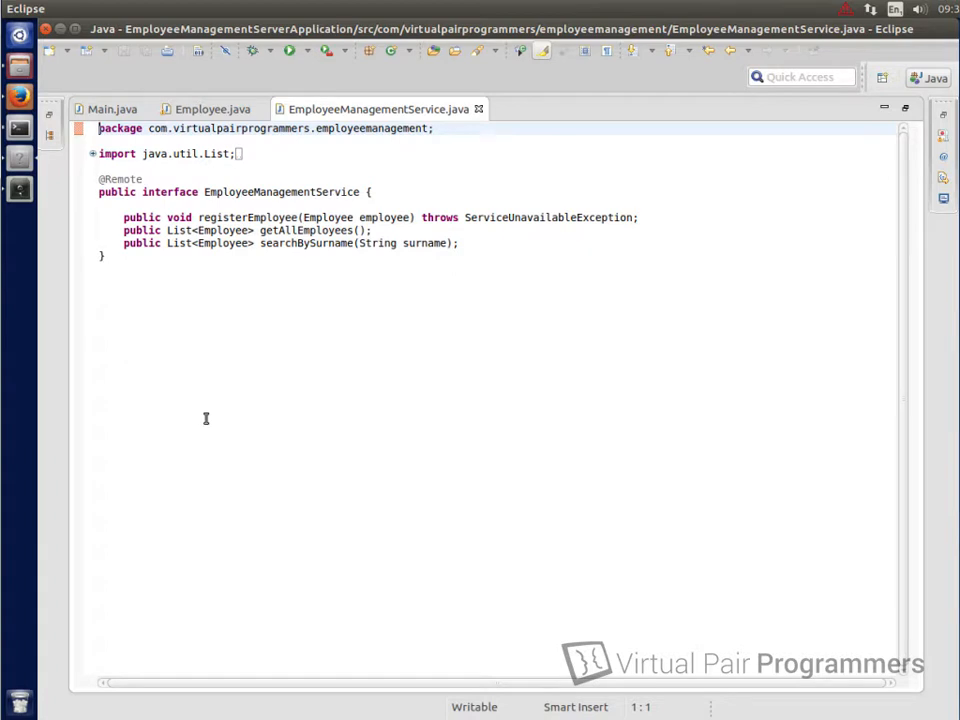
pyautogui.doubleClick(357, 108)
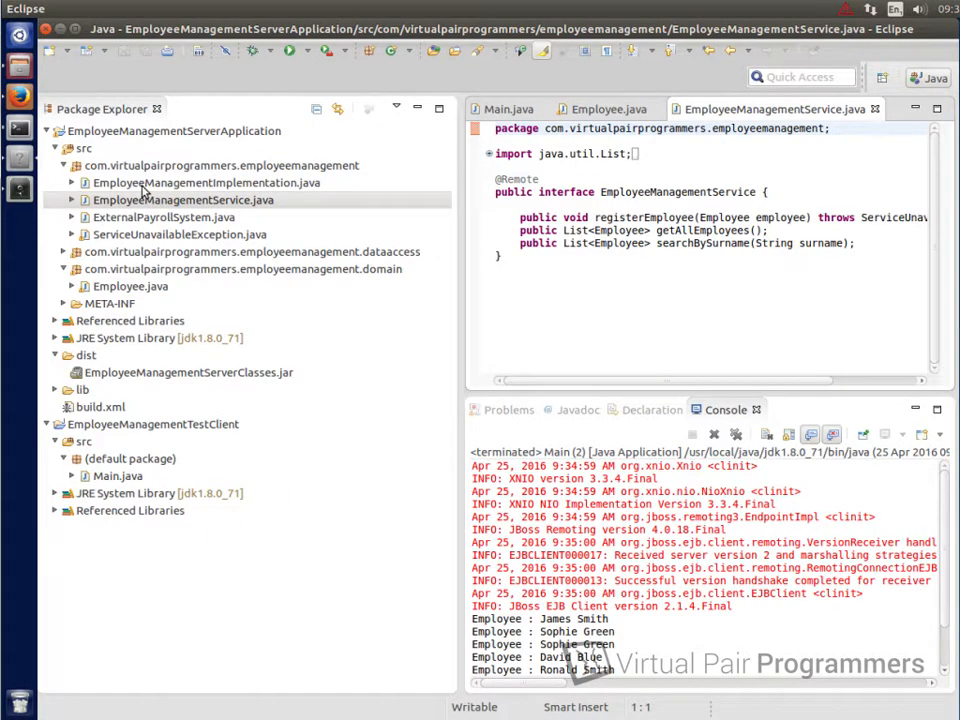
# Step: Open EmployeeManagementImplementation.java maximized for editing
pyautogui.doubleClick(205, 183)
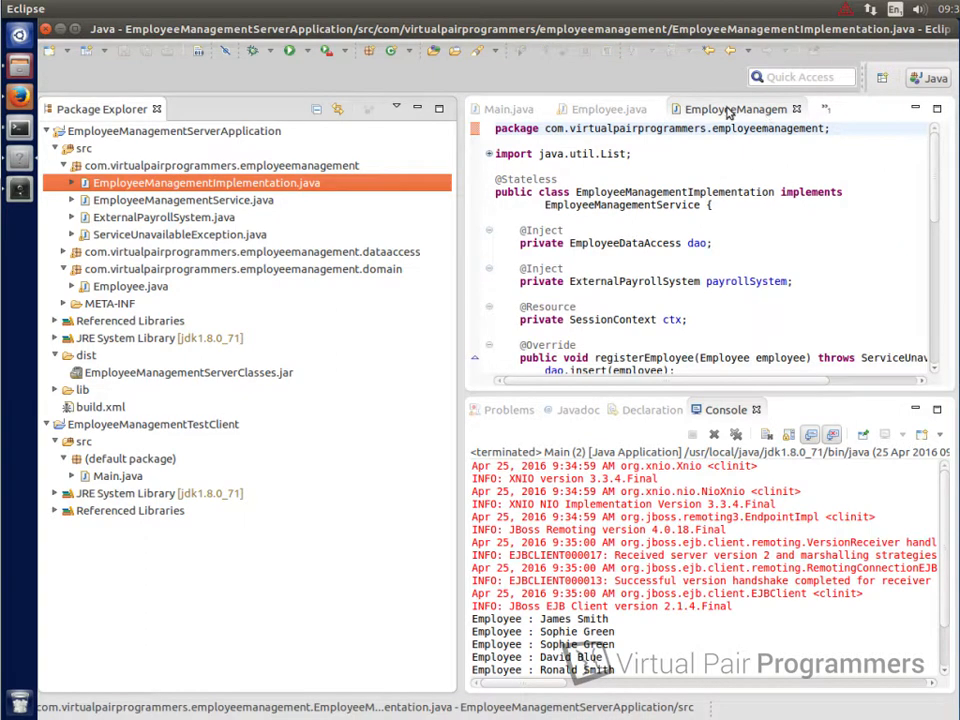
pyautogui.doubleClick(735, 109)
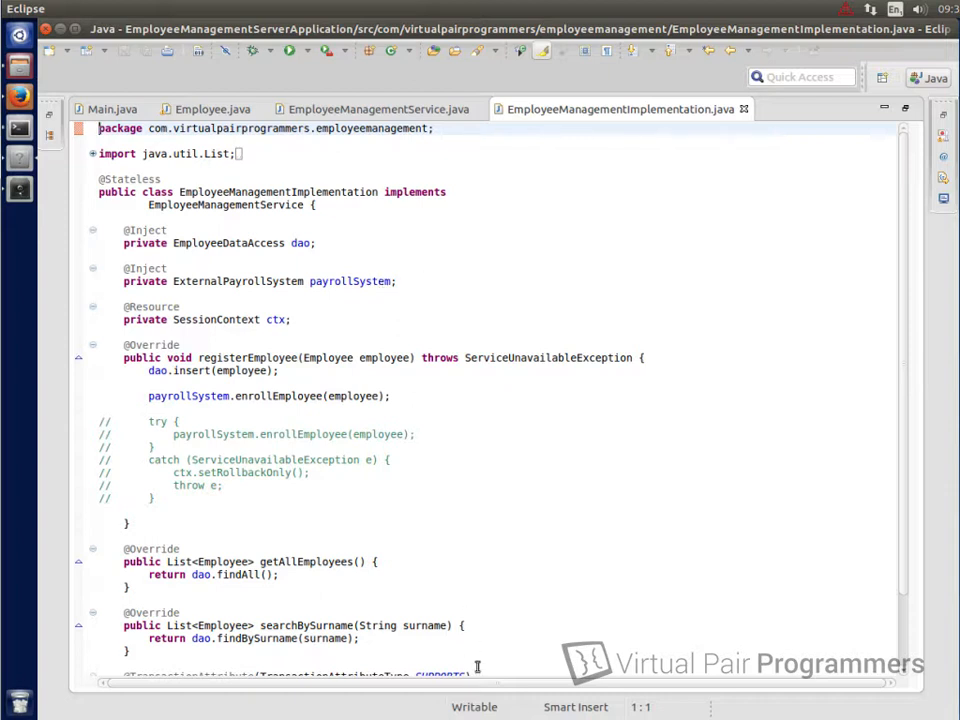
pyautogui.press('Right')
pyautogui.press('Right')
pyautogui.press('Right')
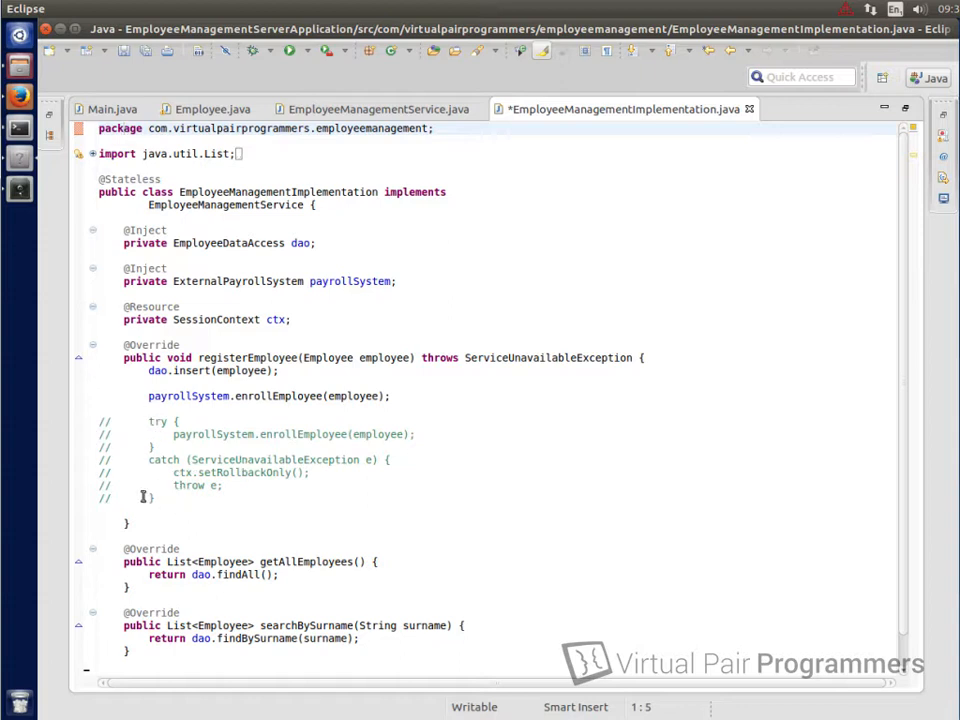
# Step: Remove the commented-out try/catch block and leftover blank lines from registerEmployee, leaving the file unsaved
pyautogui.moveTo(171, 504); pyautogui.dragTo(44, 427)
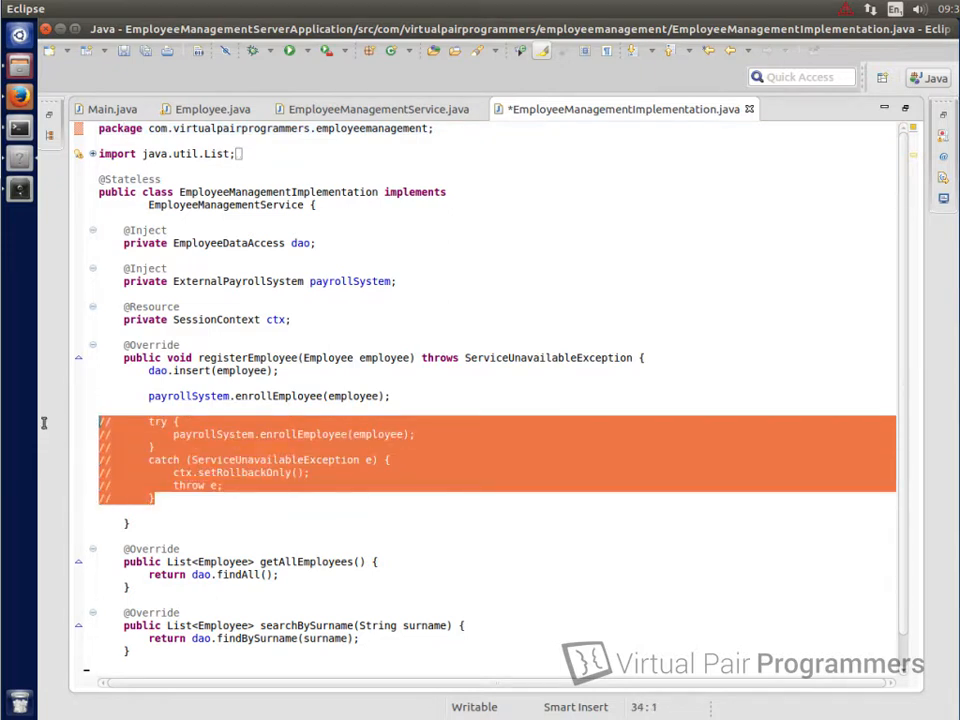
pyautogui.press('Delete')
pyautogui.press('BackSpace')
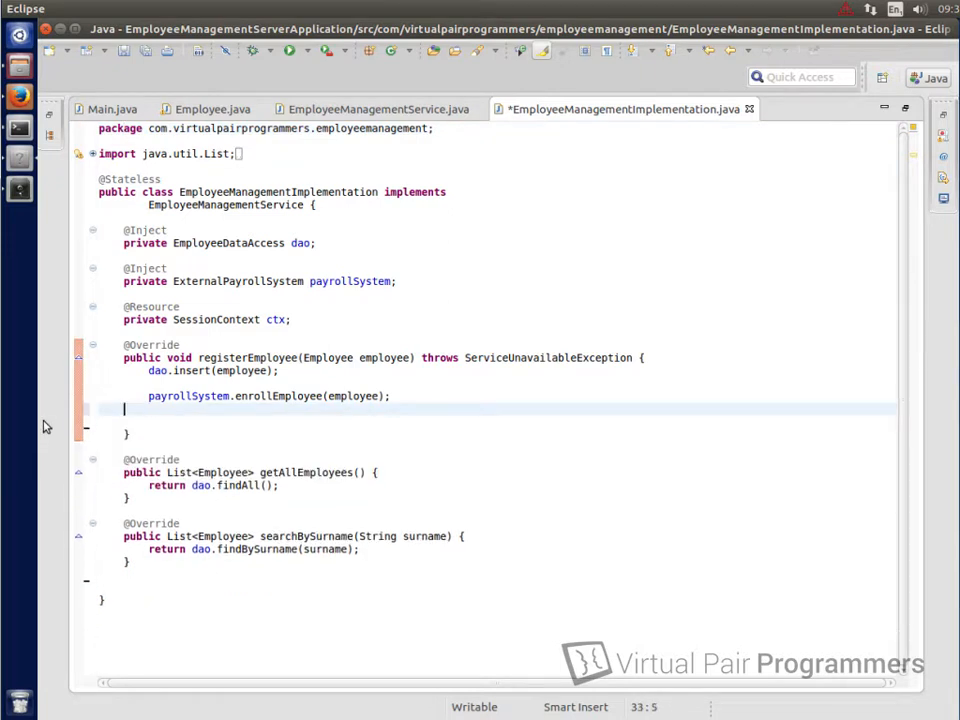
pyautogui.press('BackSpace')
pyautogui.press('BackSpace')
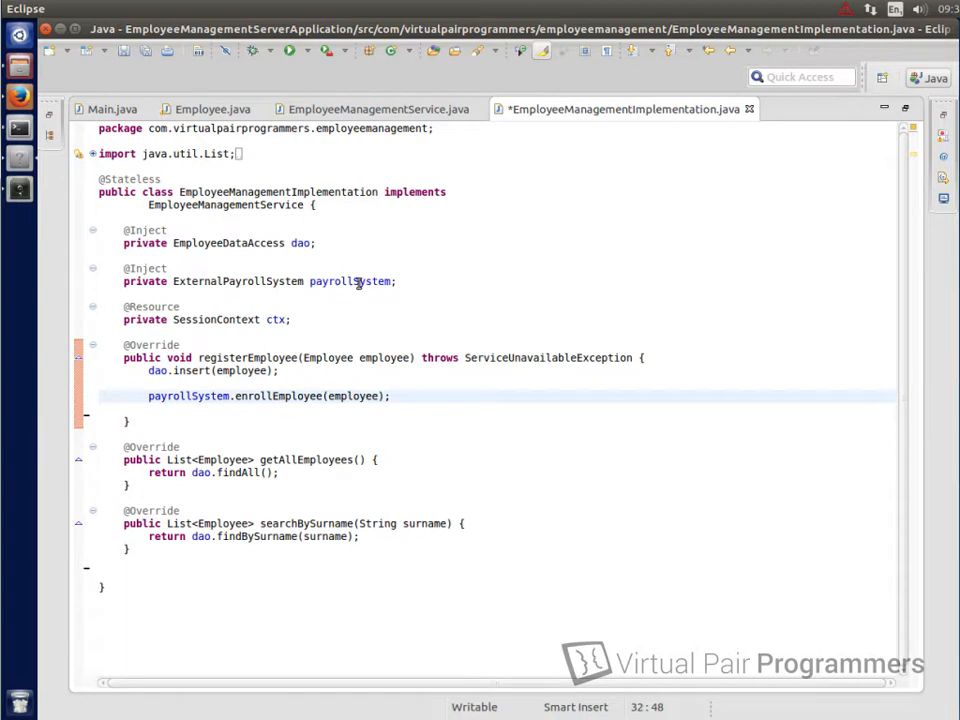
pyautogui.doubleClick(583, 110)
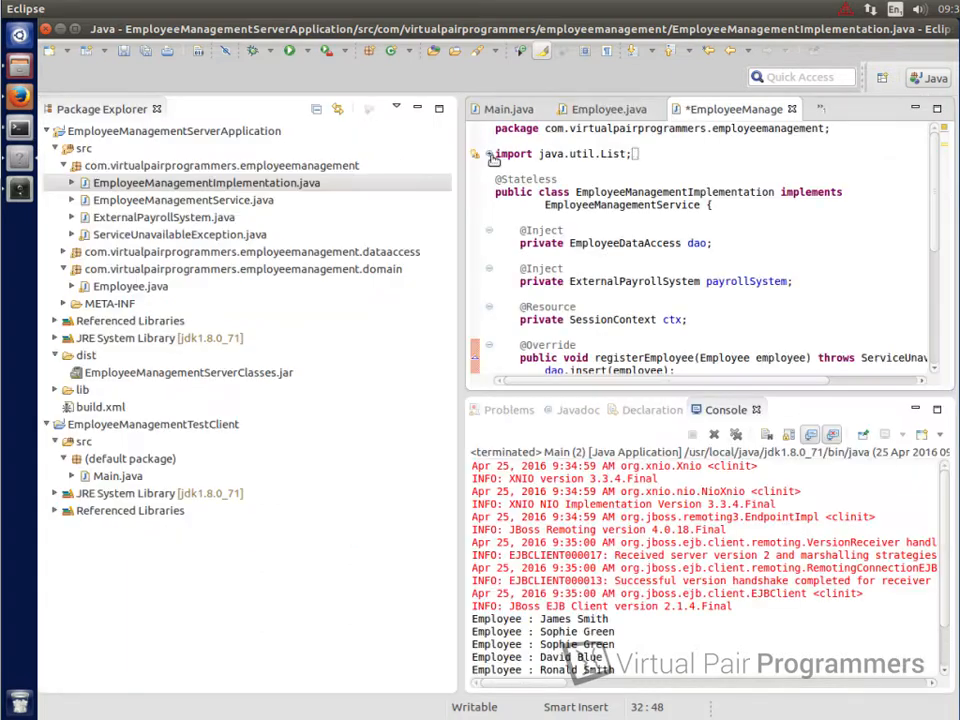
# Step: Open EmployeeDataAccessProductionVersion.java from the dataaccess package and review its insert, findAll and findBySurname methods
pyautogui.doubleClick(355, 252)
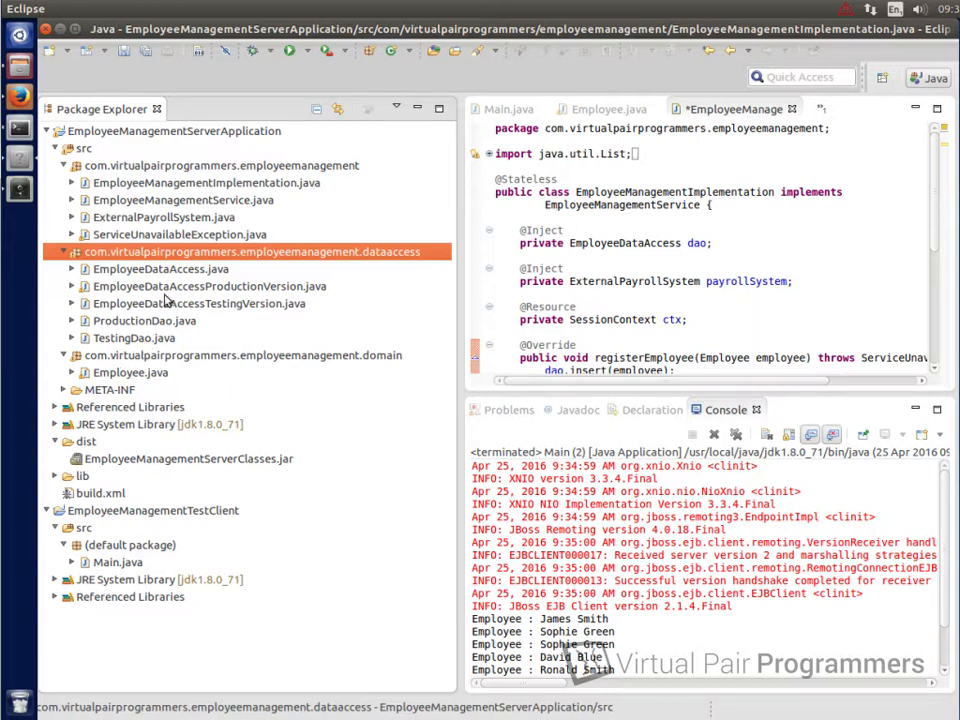
pyautogui.doubleClick(180, 286)
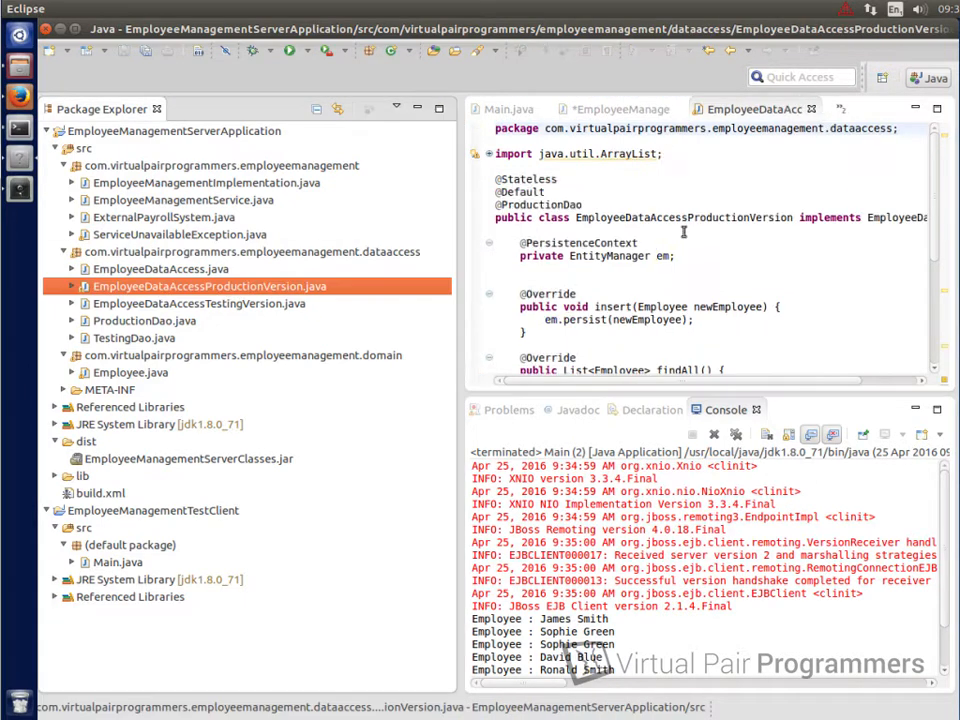
pyautogui.doubleClick(755, 108)
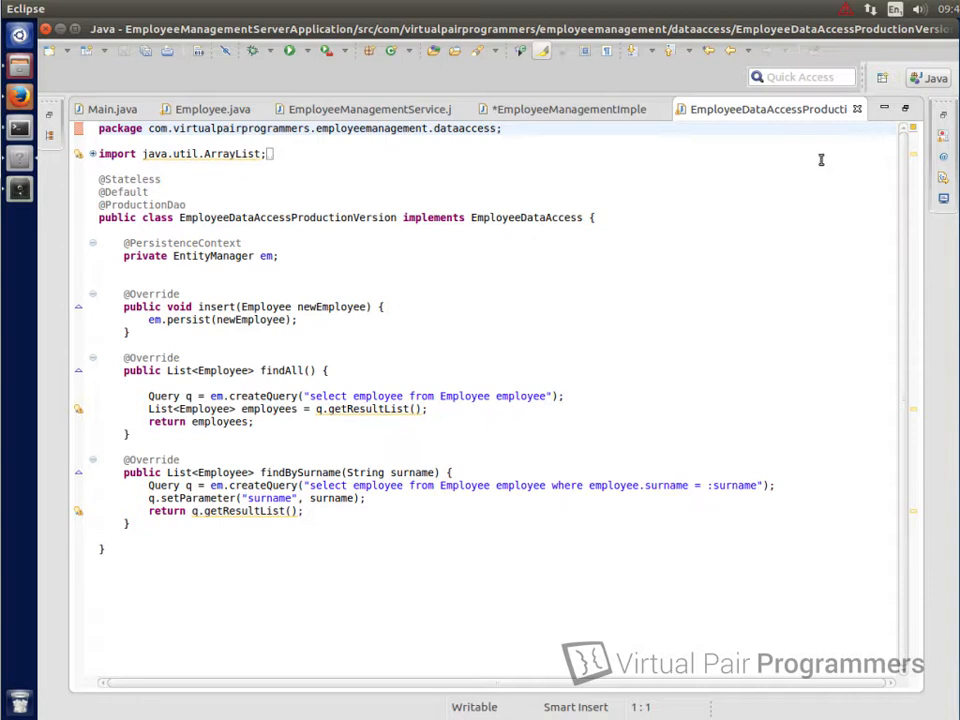
pyautogui.doubleClick(762, 113)
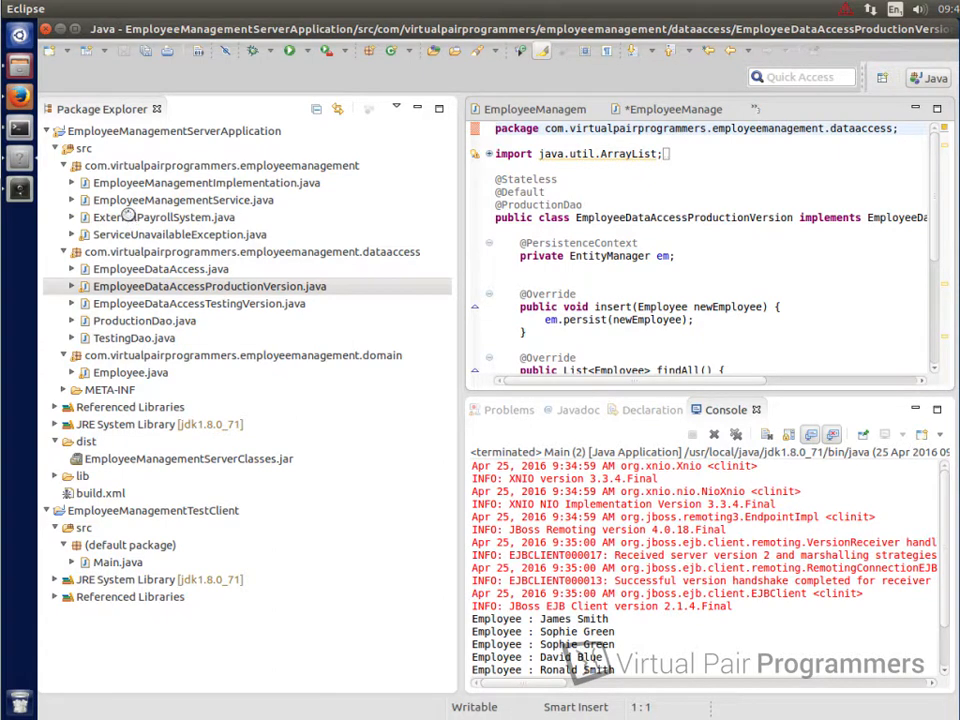
# Step: Open ExternalPayrollSystem.java maximized to review enrollEmployee throwing ServiceUnavailableException
pyautogui.doubleClick(155, 217)
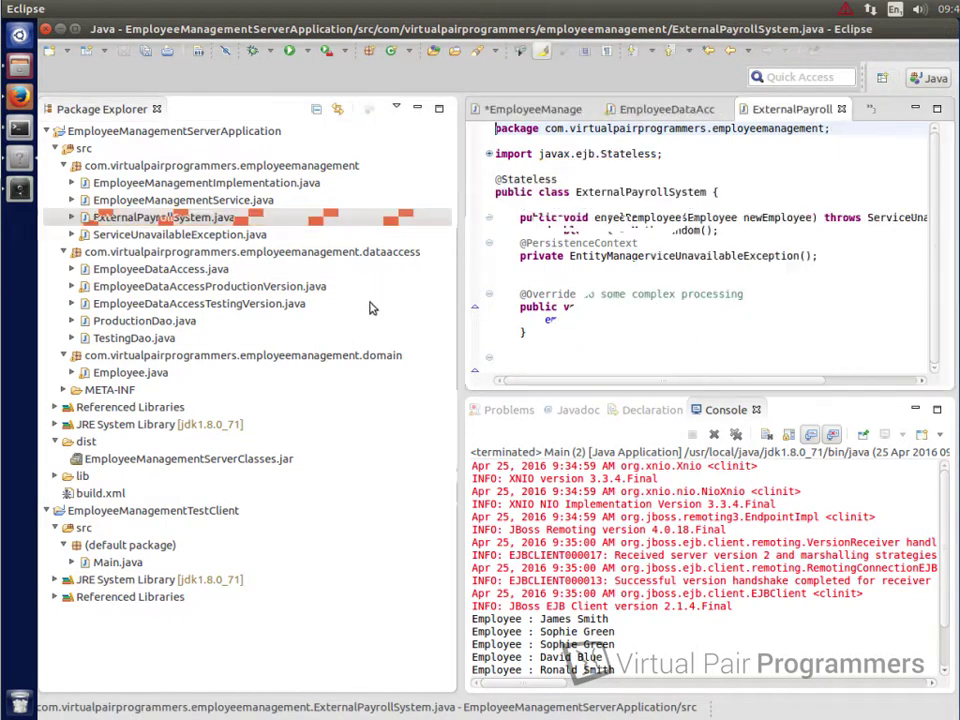
pyautogui.doubleClick(787, 108)
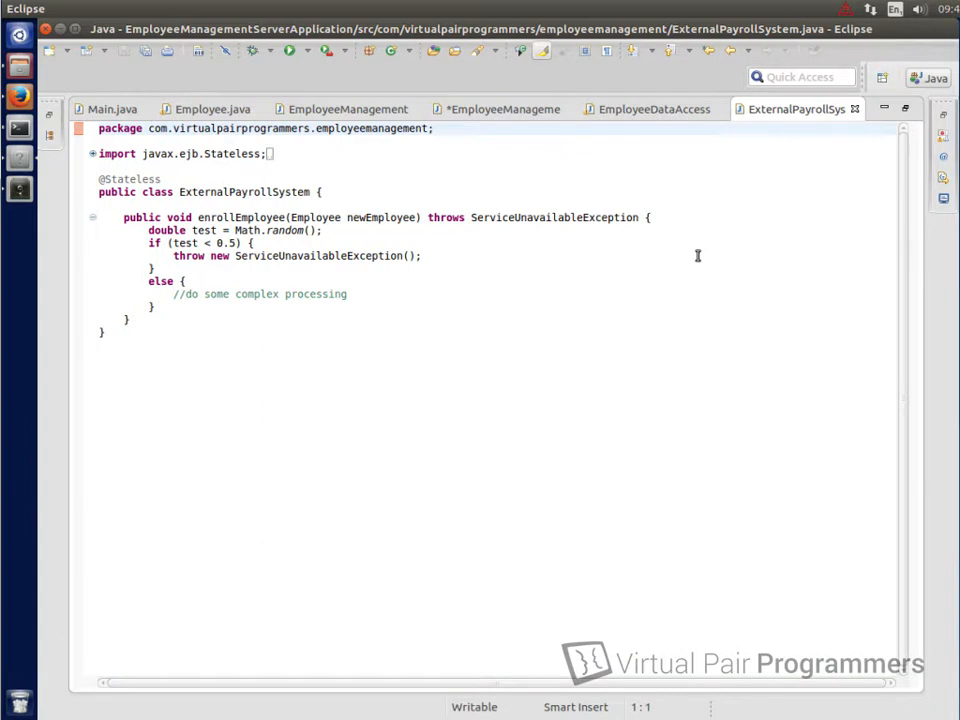